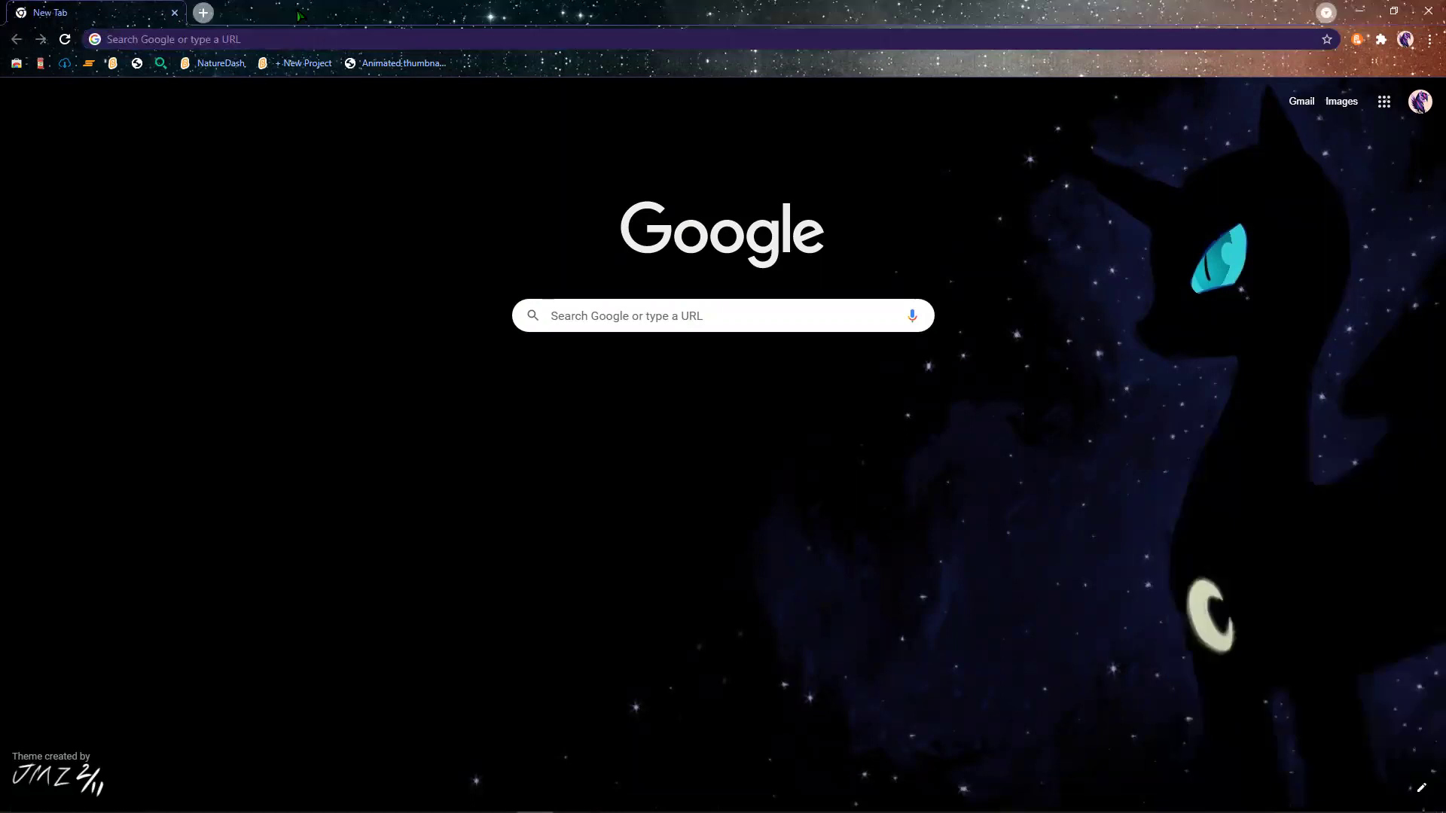
Open the bookmarked Scratch profile and delete the Animated thumbnail bookmark.
left_click(218, 64)
right_click(360, 60)
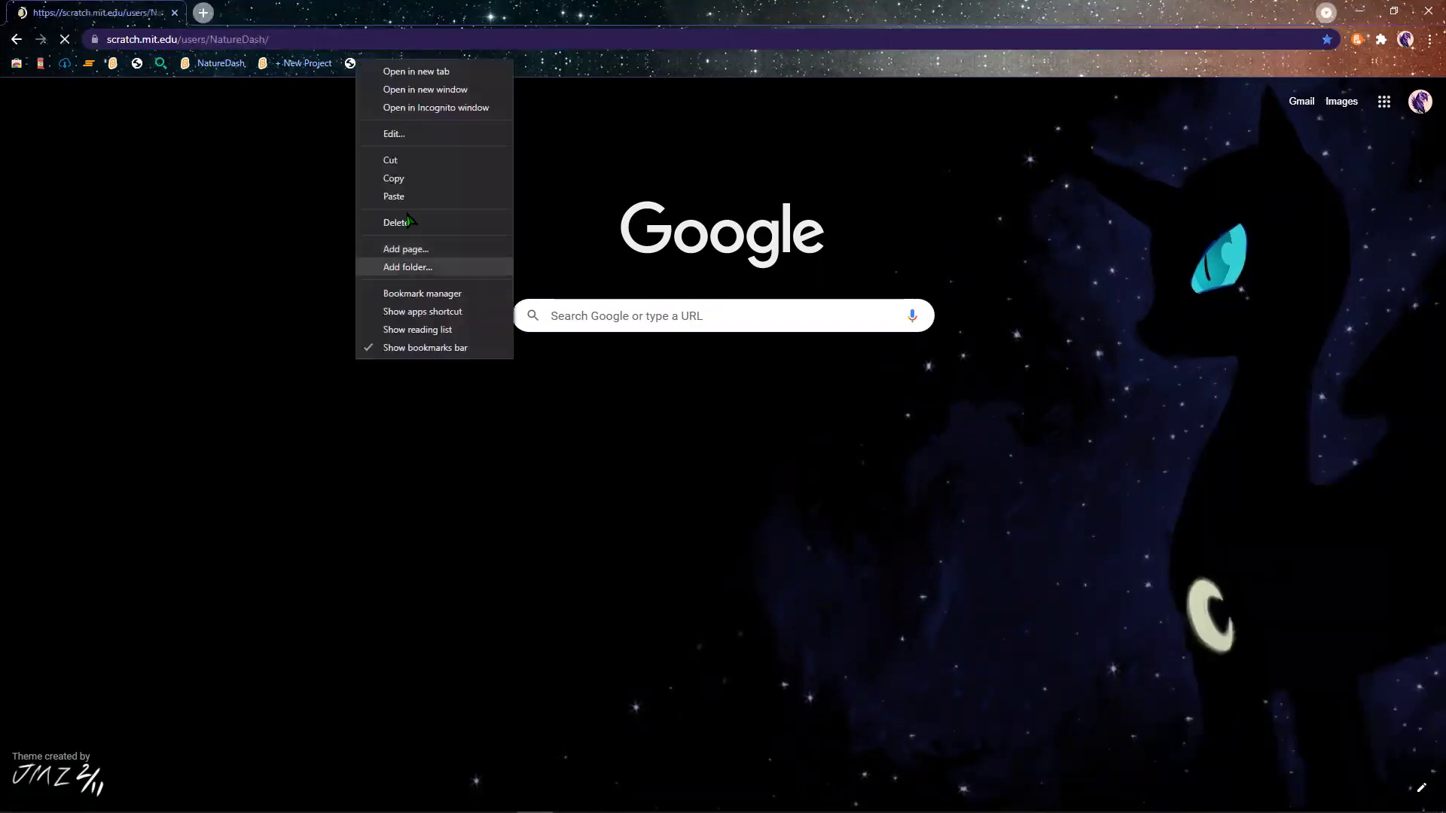
left_click(411, 223)
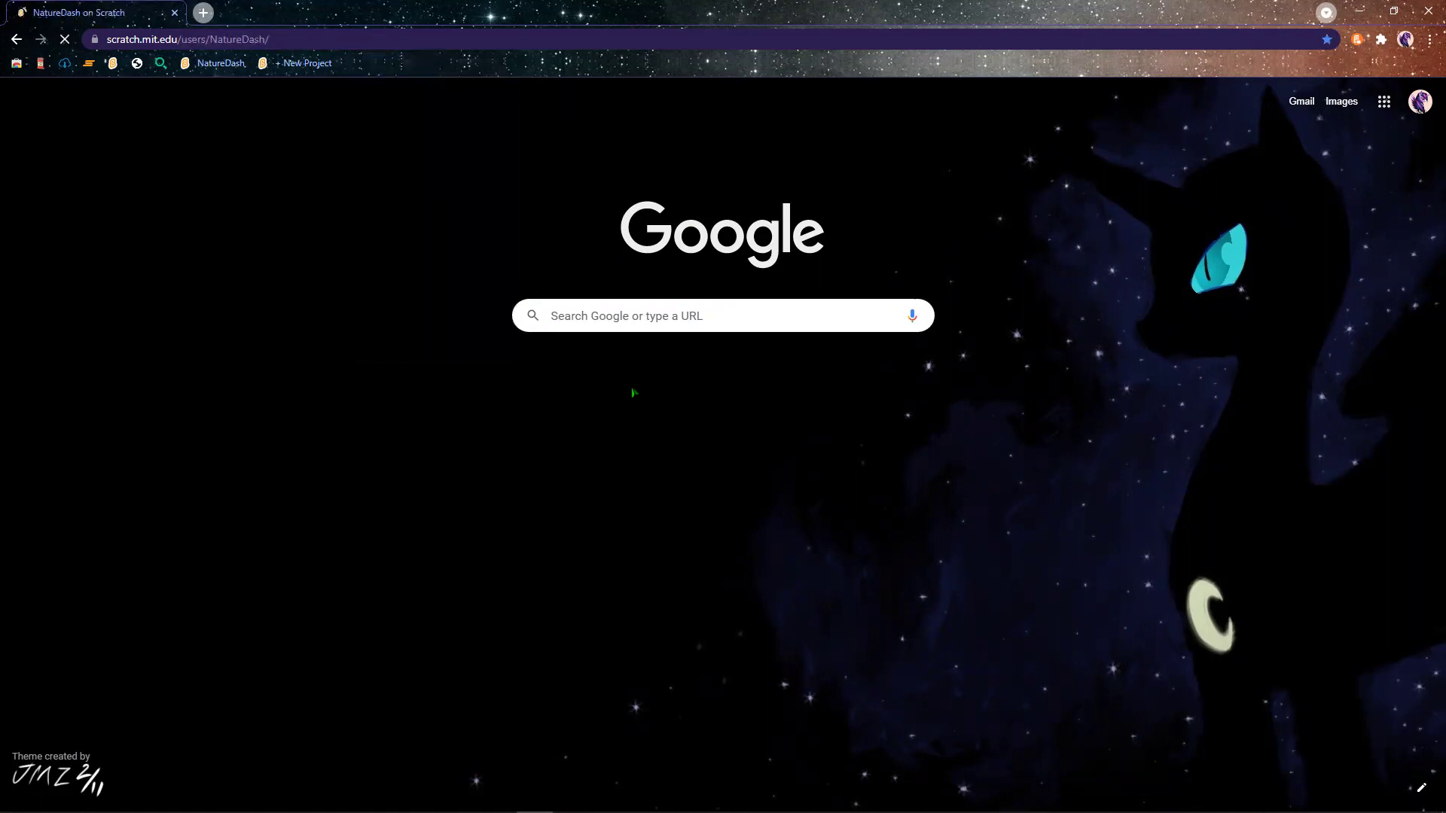
Open the profile's How to Apply Animated thumbnails project and follow the bookmarklet link in its instructions.
scroll(727, 432, "down", 10)
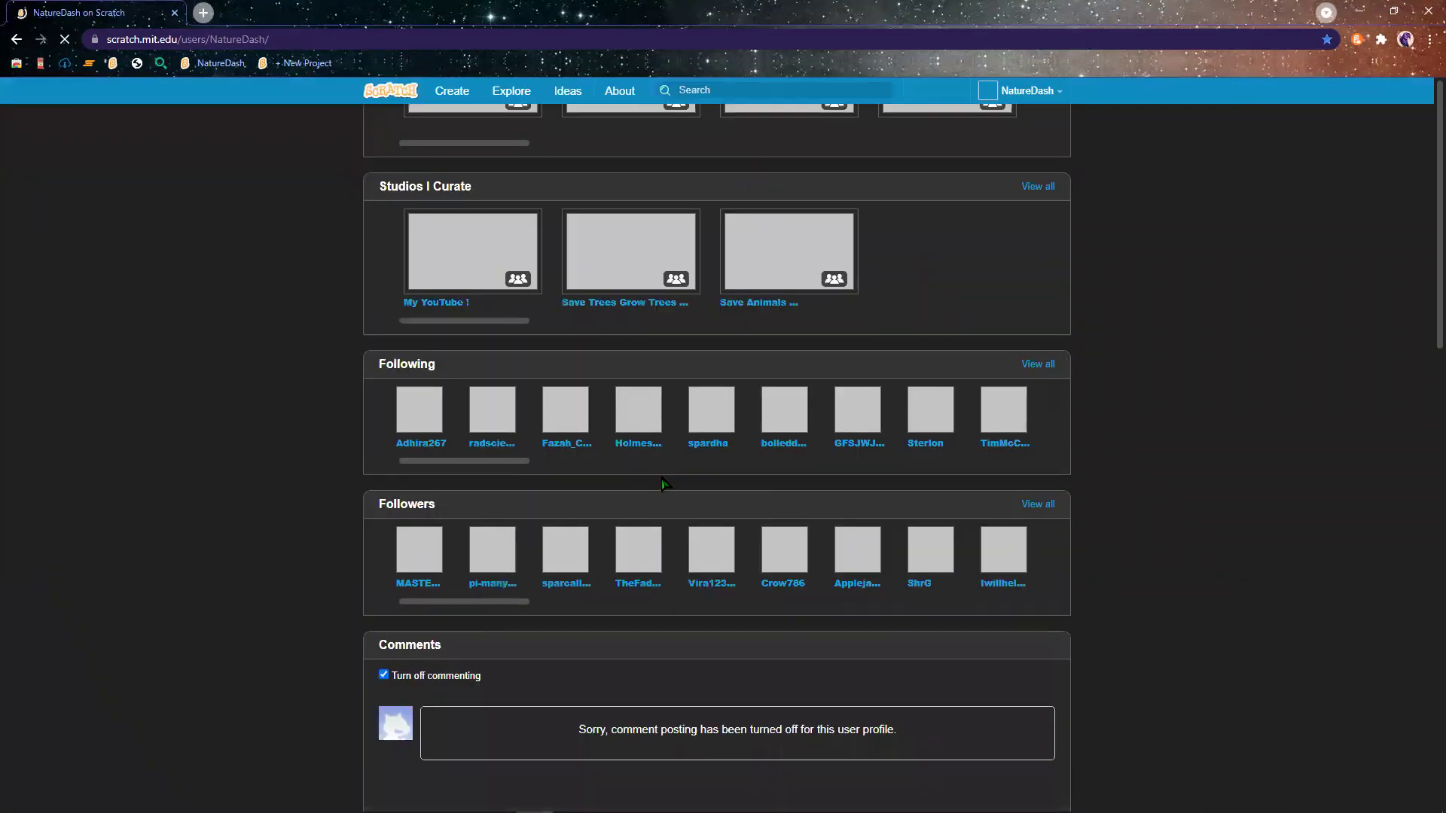
scroll(545, 437, "down", 5)
left_click(548, 400)
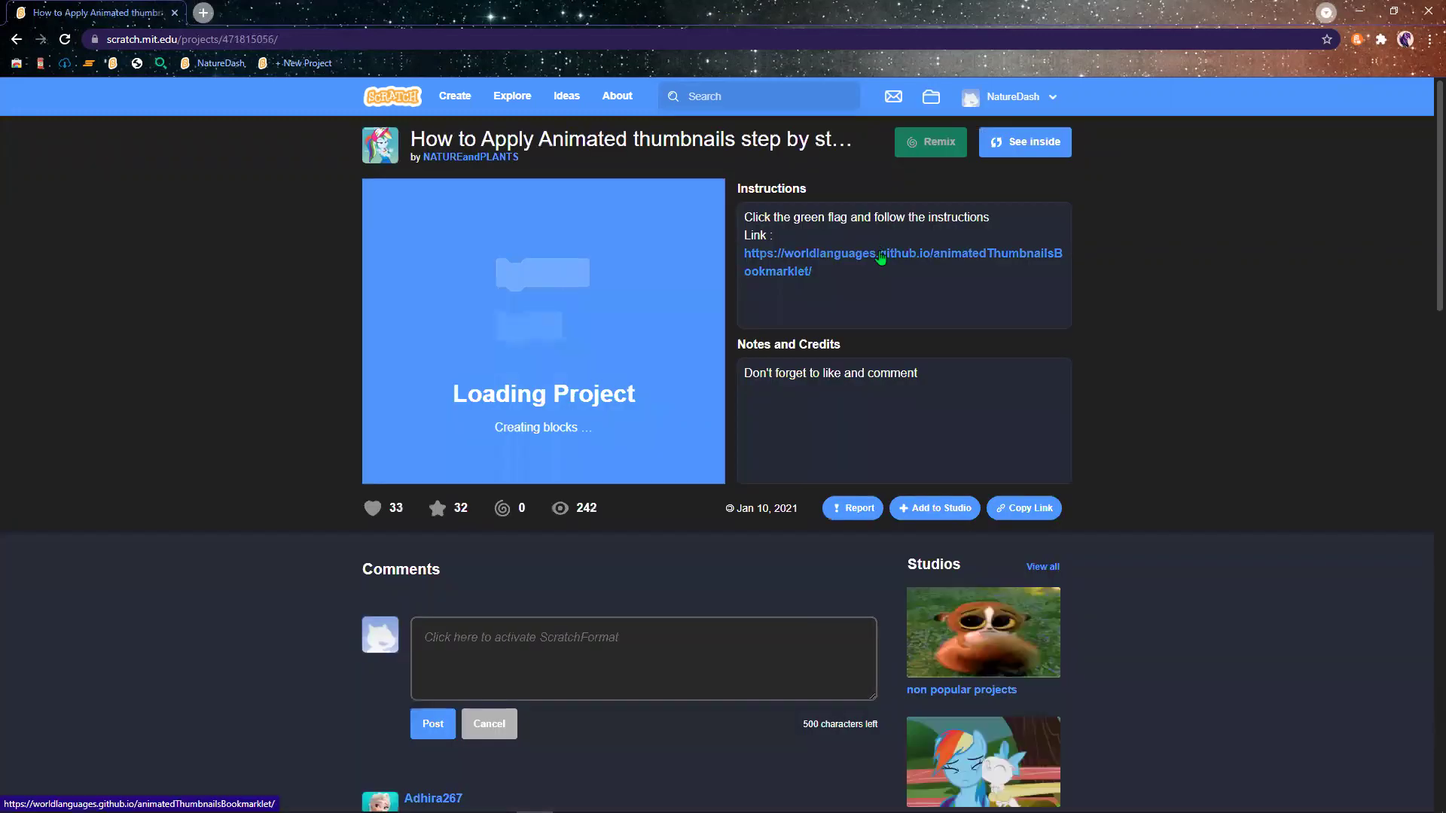
left_click(880, 257)
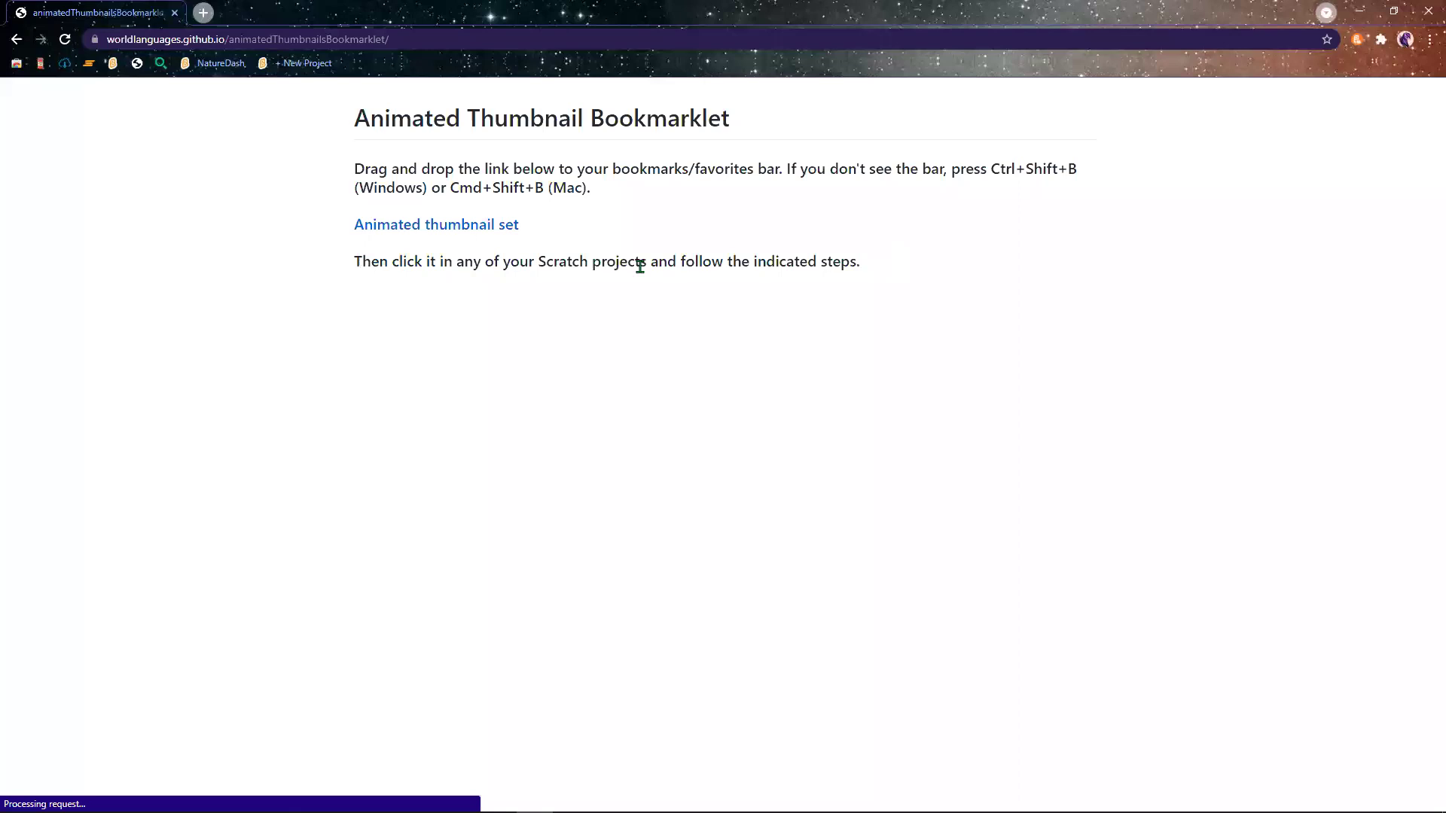
Add the Animated thumbnail set link to the bookmarks bar, and replace the bookmarklet page with a blank tab.
left_click_drag(481, 262, 468, 61)
left_click(204, 13)
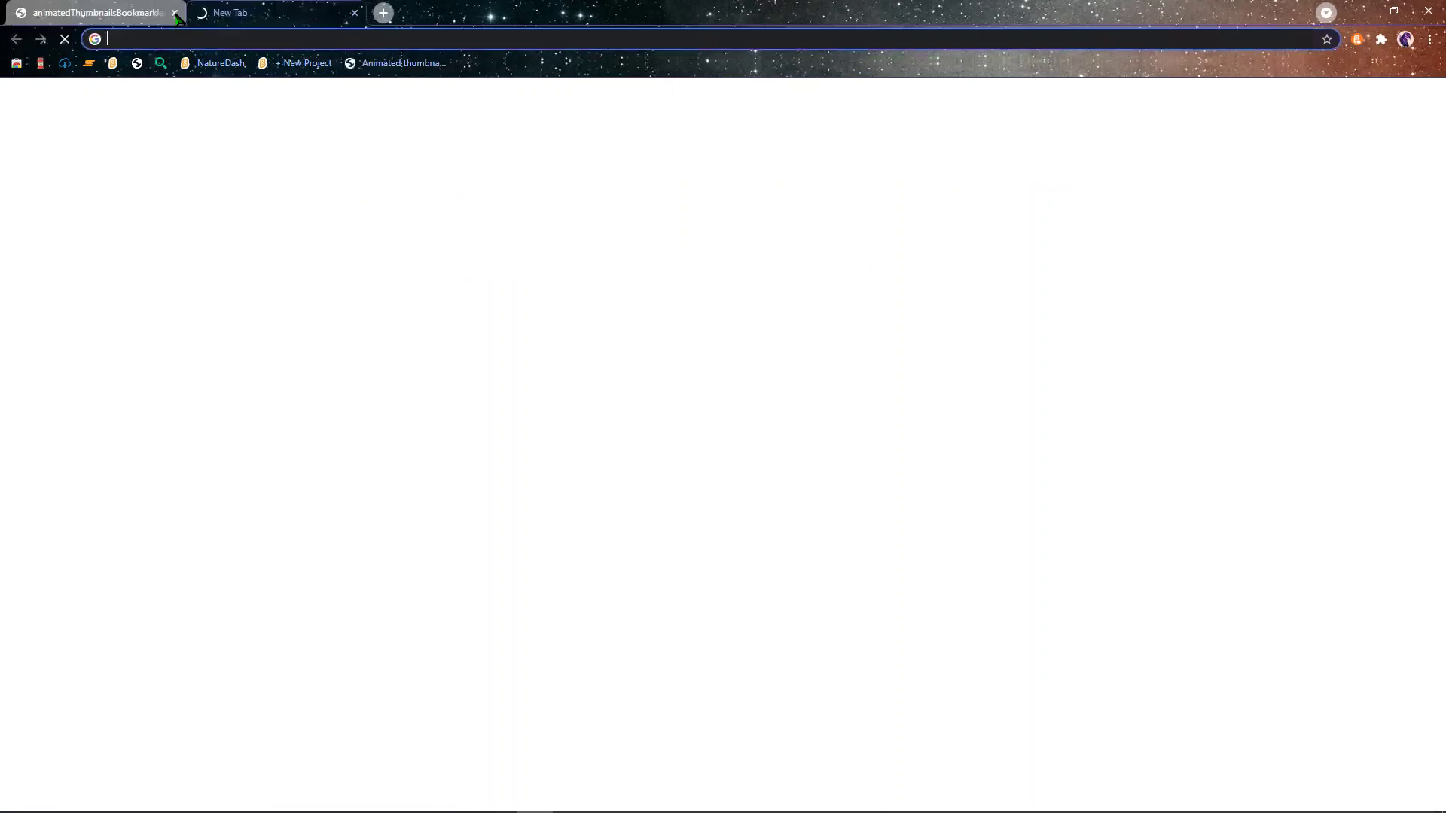
left_click(176, 17)
key("ctrl+w")
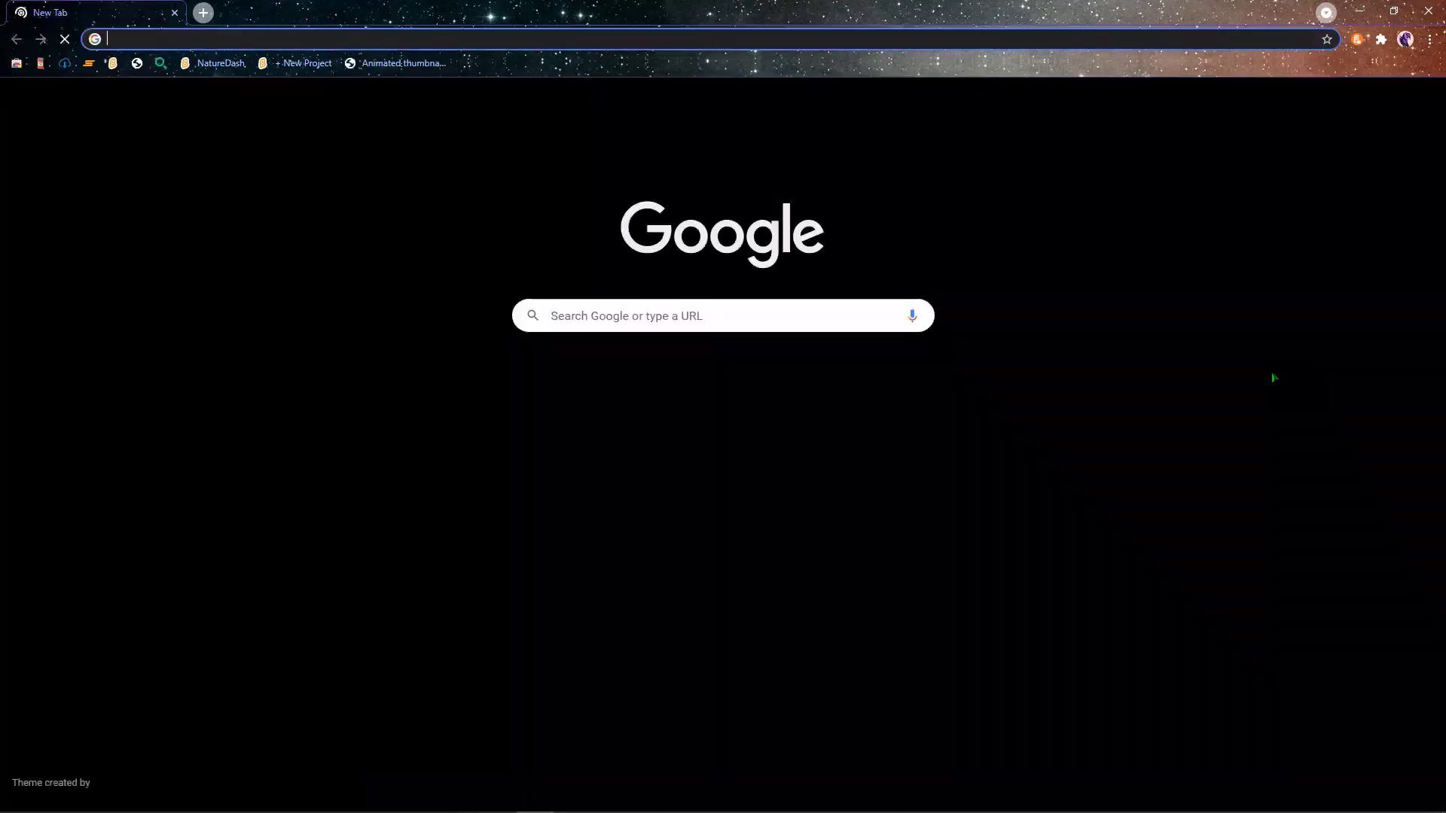
Search Google for gif cropper and open Ezgif's Crop animated GIF image page.
type("Gif ")
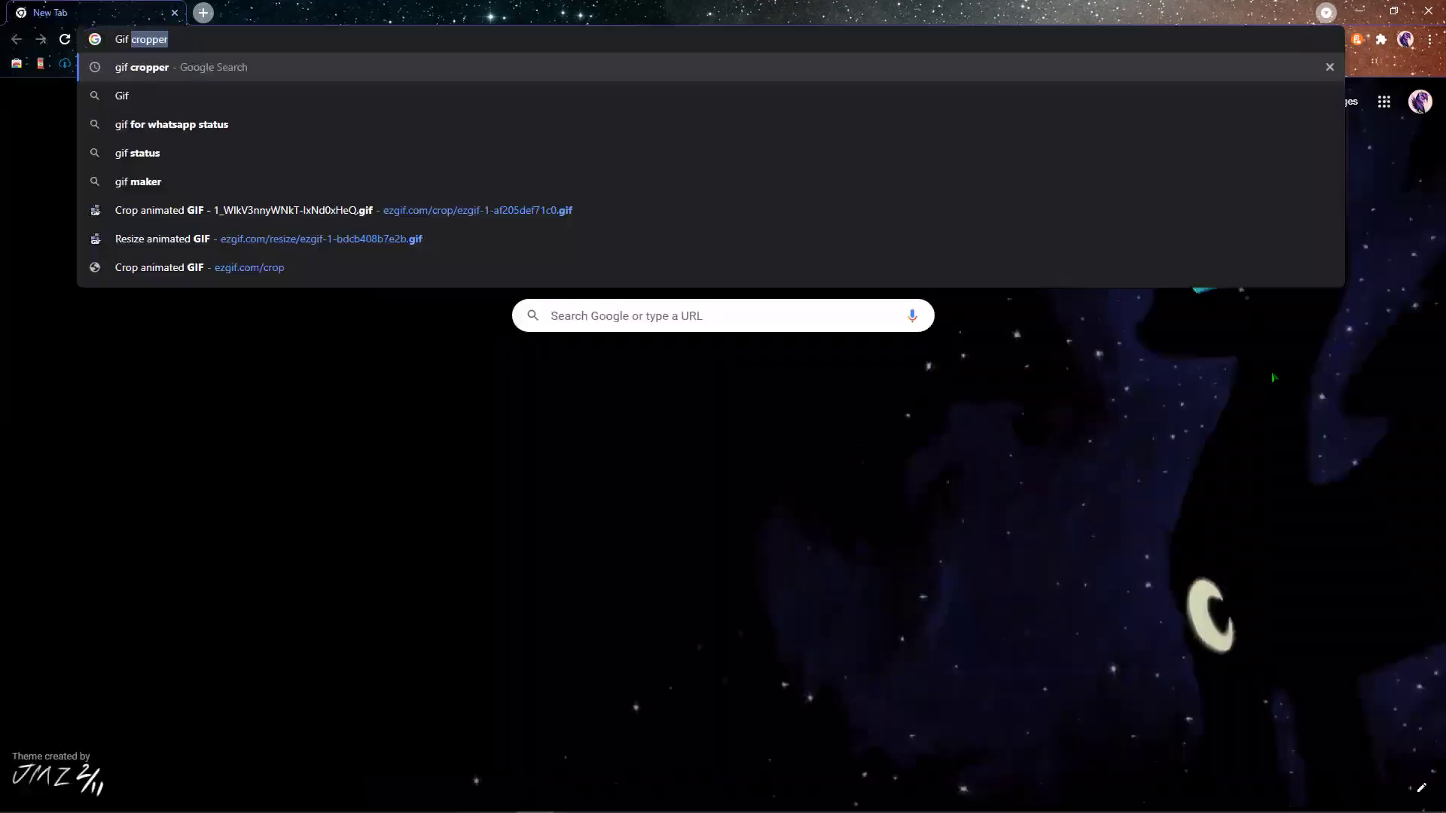
type("Cro")
key("Return")
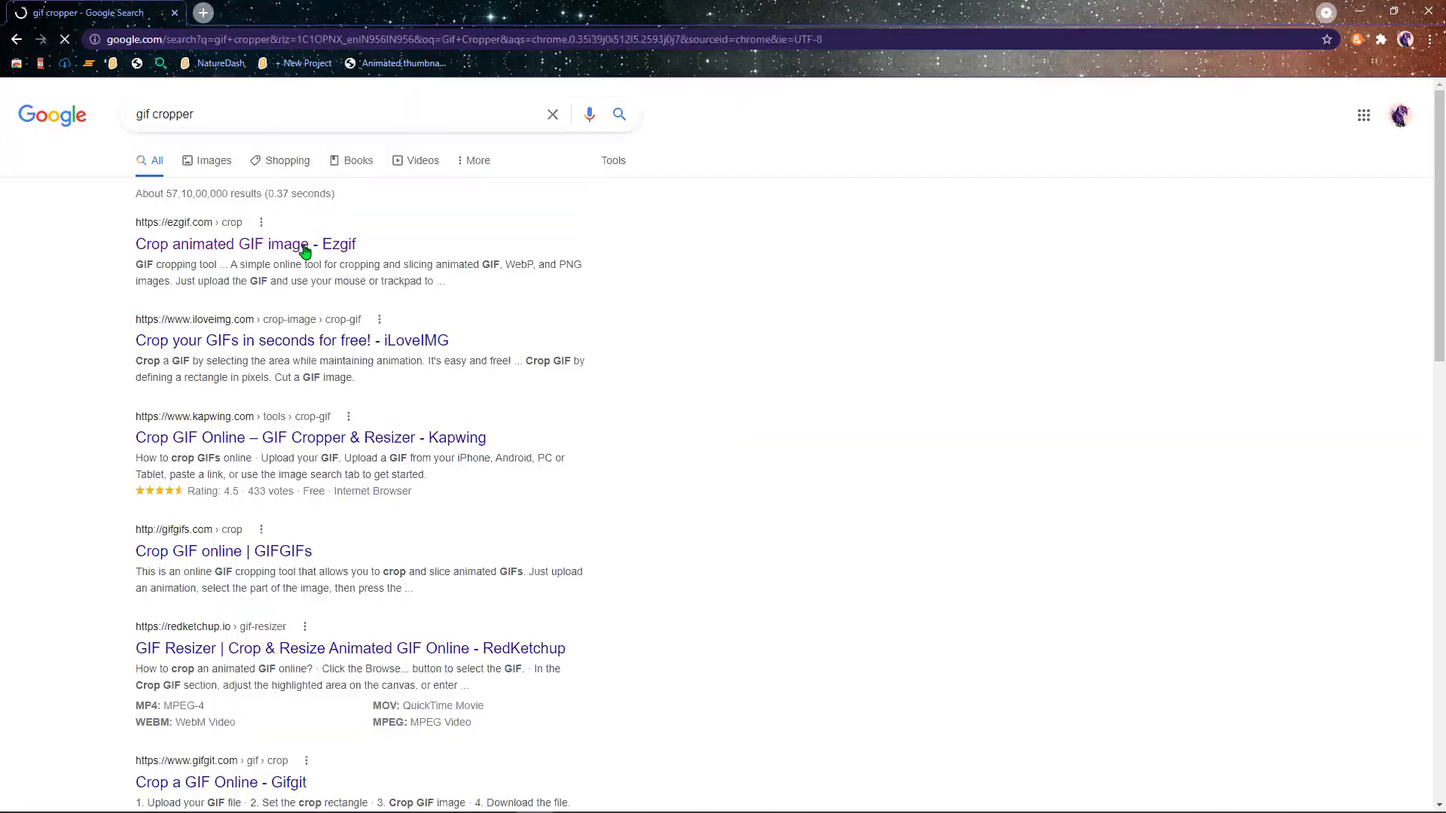
left_click(305, 251)
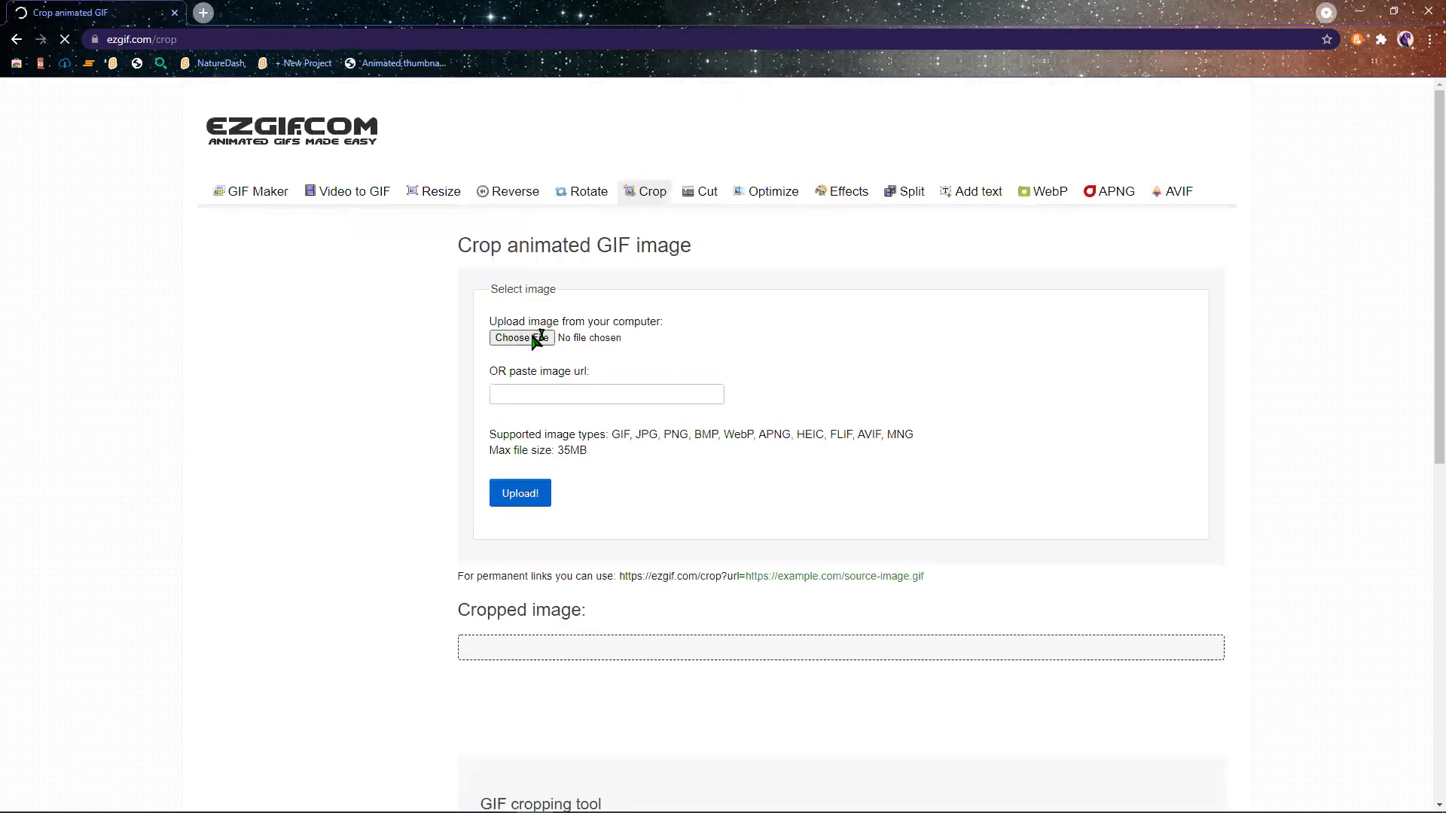
left_click(534, 339)
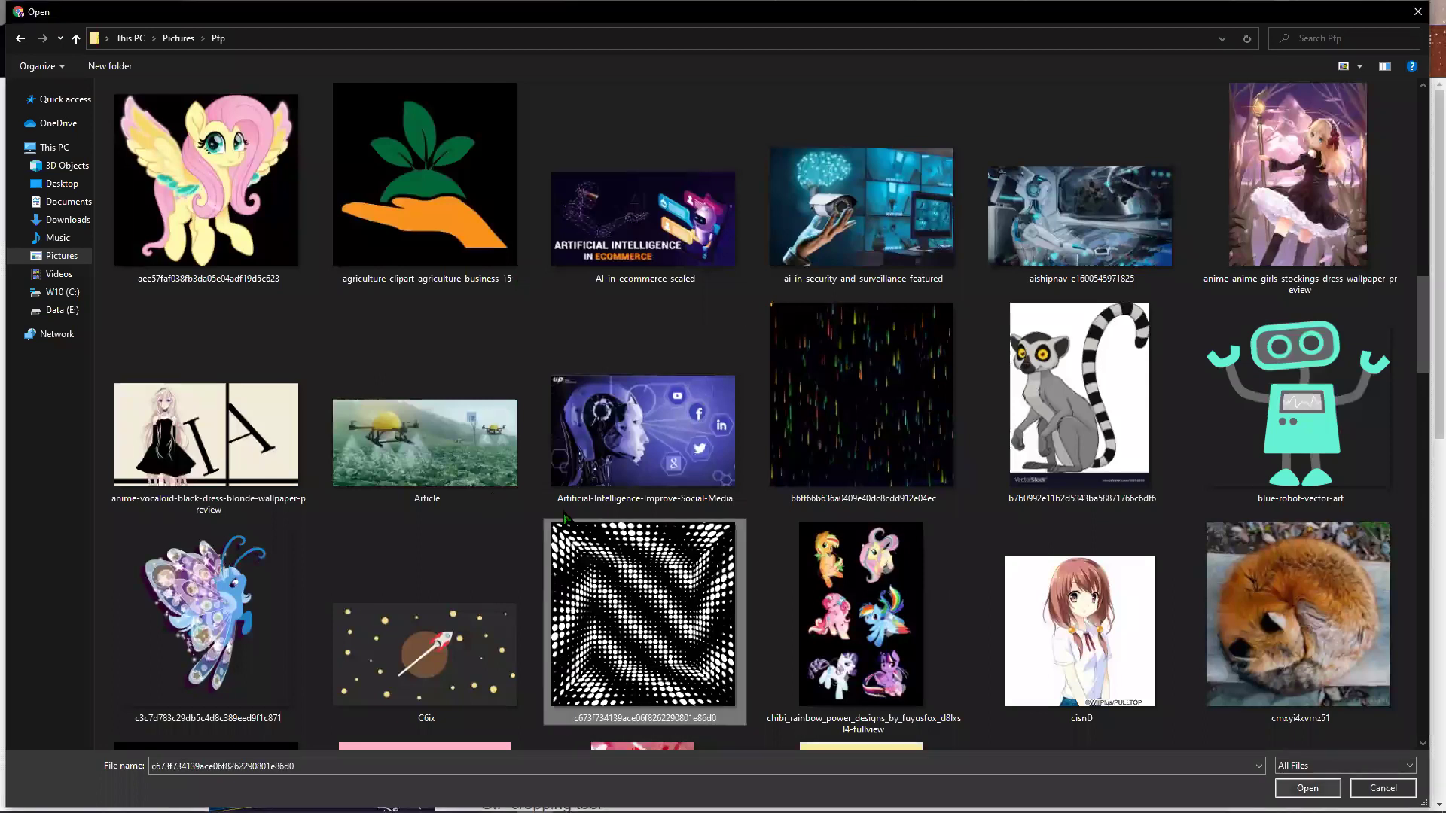
key("Return")
left_click(536, 507)
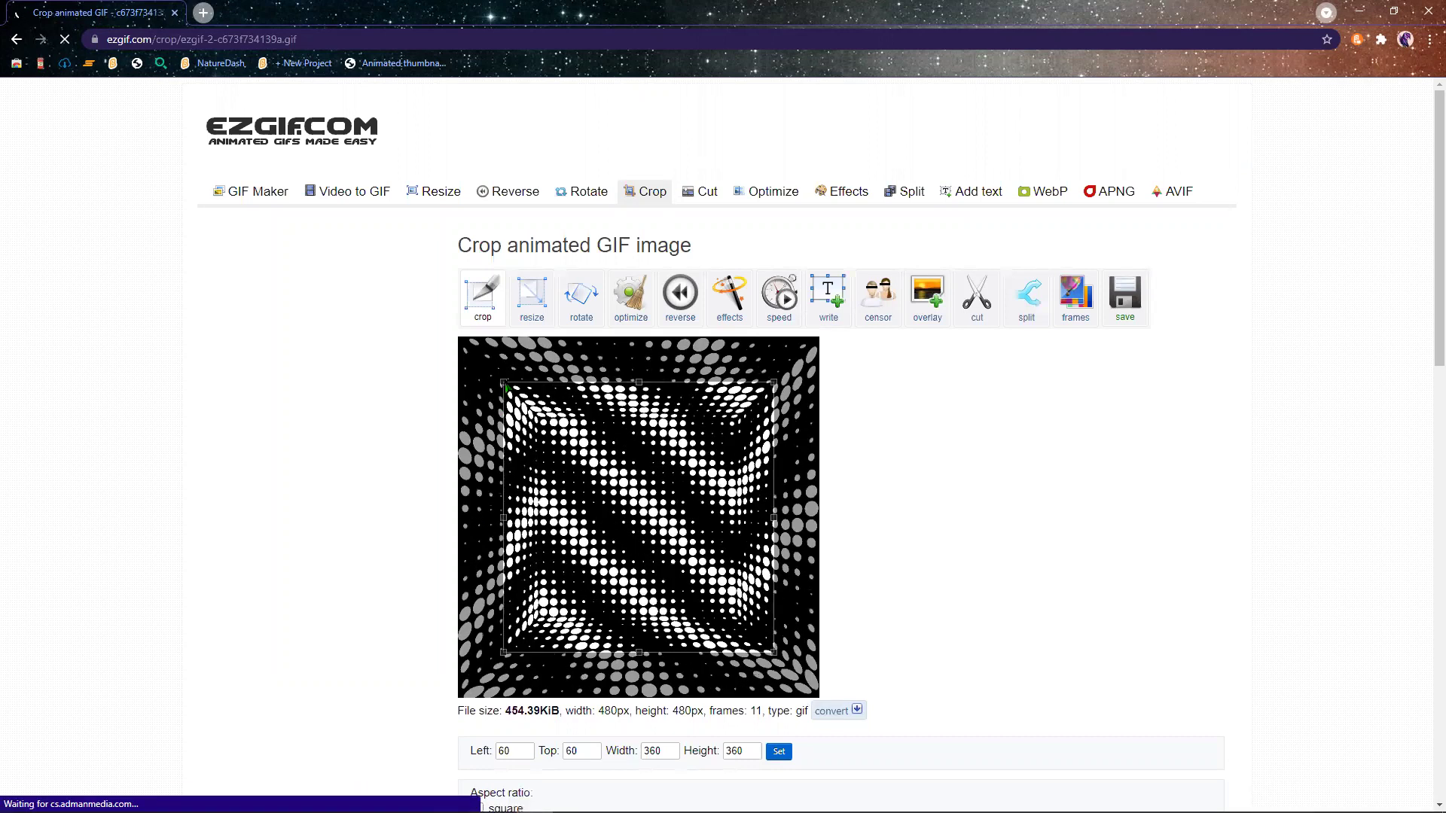
Crop the GIF to a full-width strip of about 480 × 75 px at Left 0, Top 93.
left_click_drag(502, 379, 503, 380)
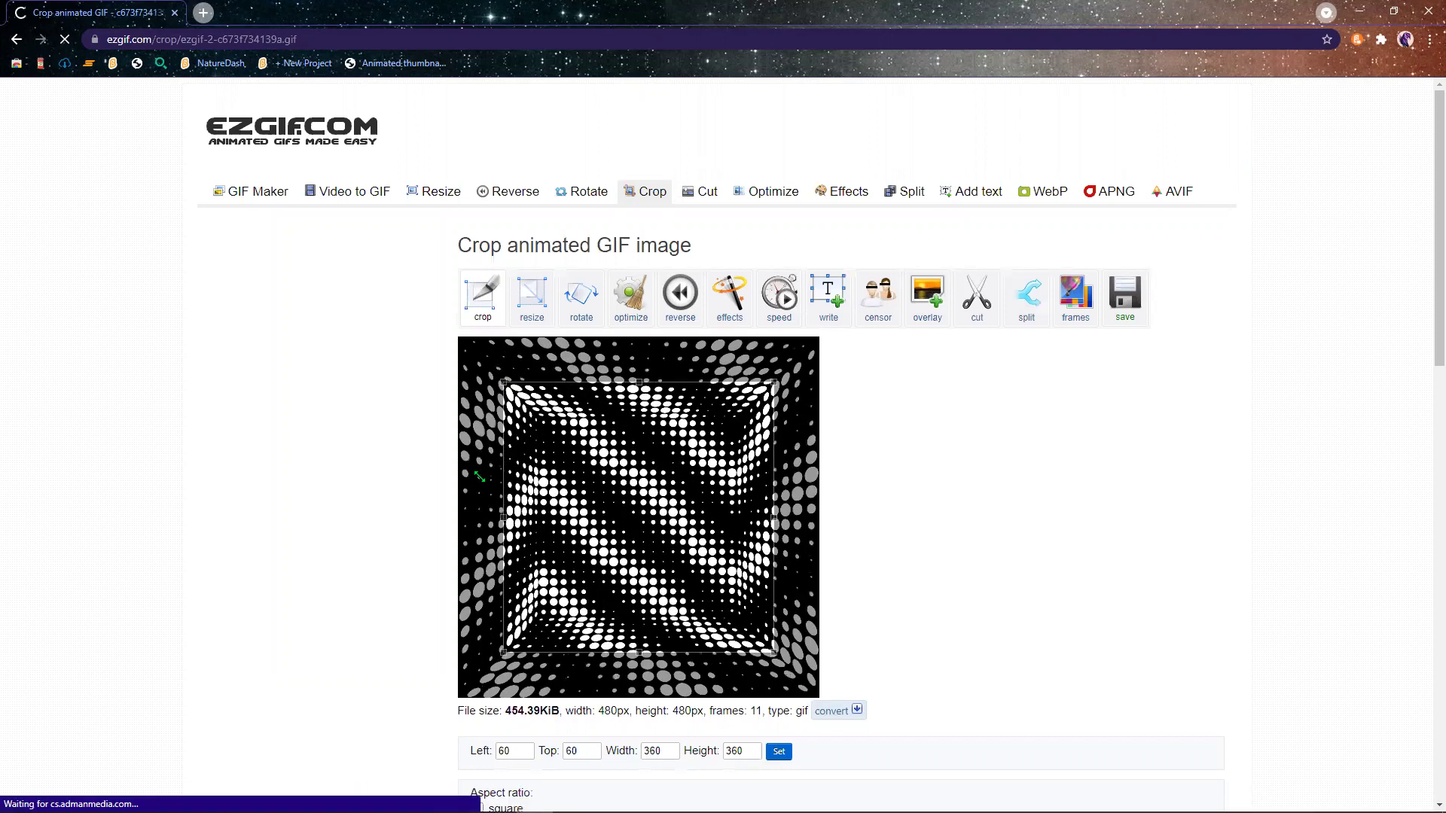
left_click_drag(462, 571, 456, 596)
left_click_drag(770, 597, 821, 590)
left_click(429, 227)
left_click_drag(599, 617, 617, 444)
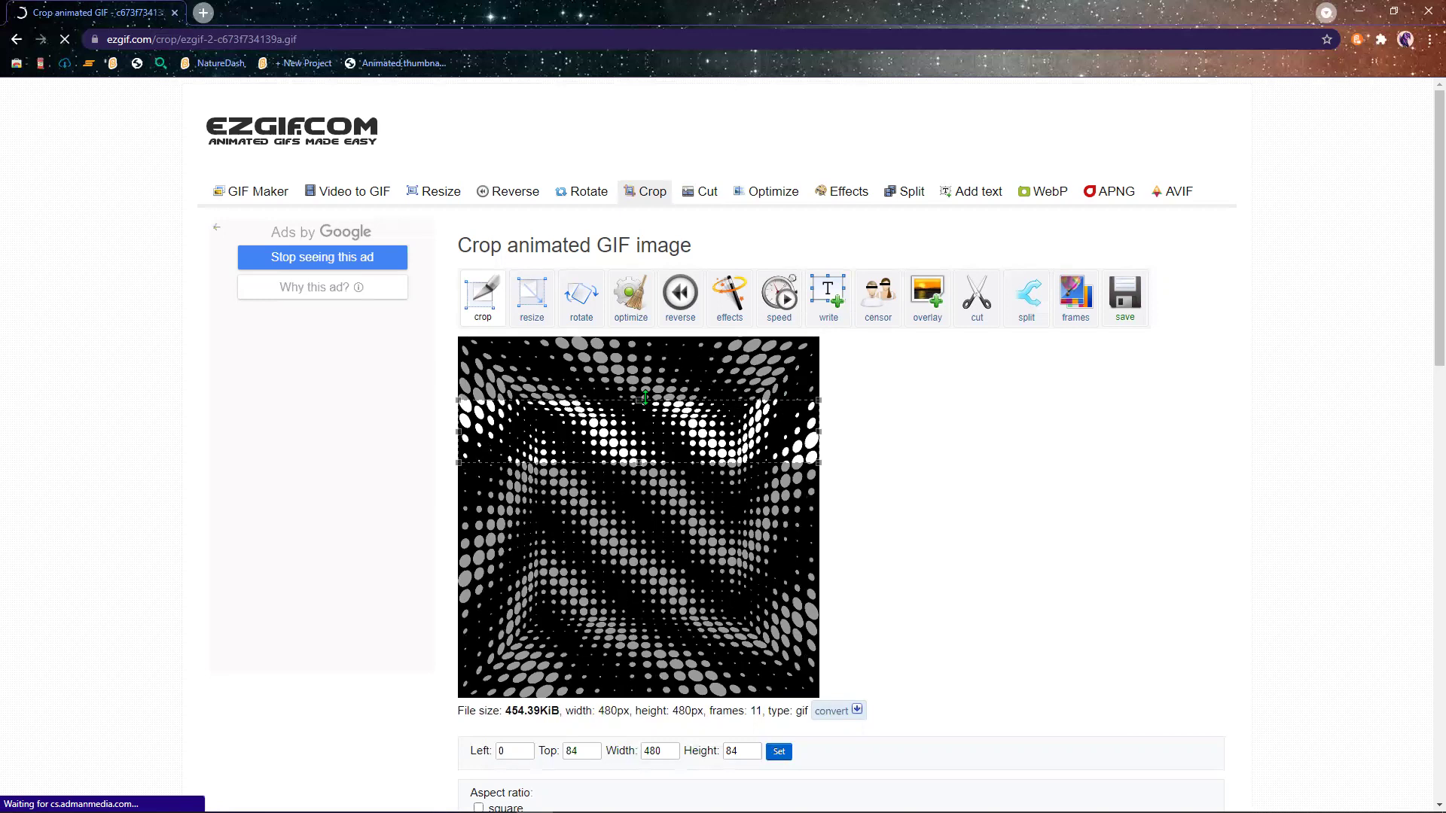
left_click_drag(642, 403, 642, 408)
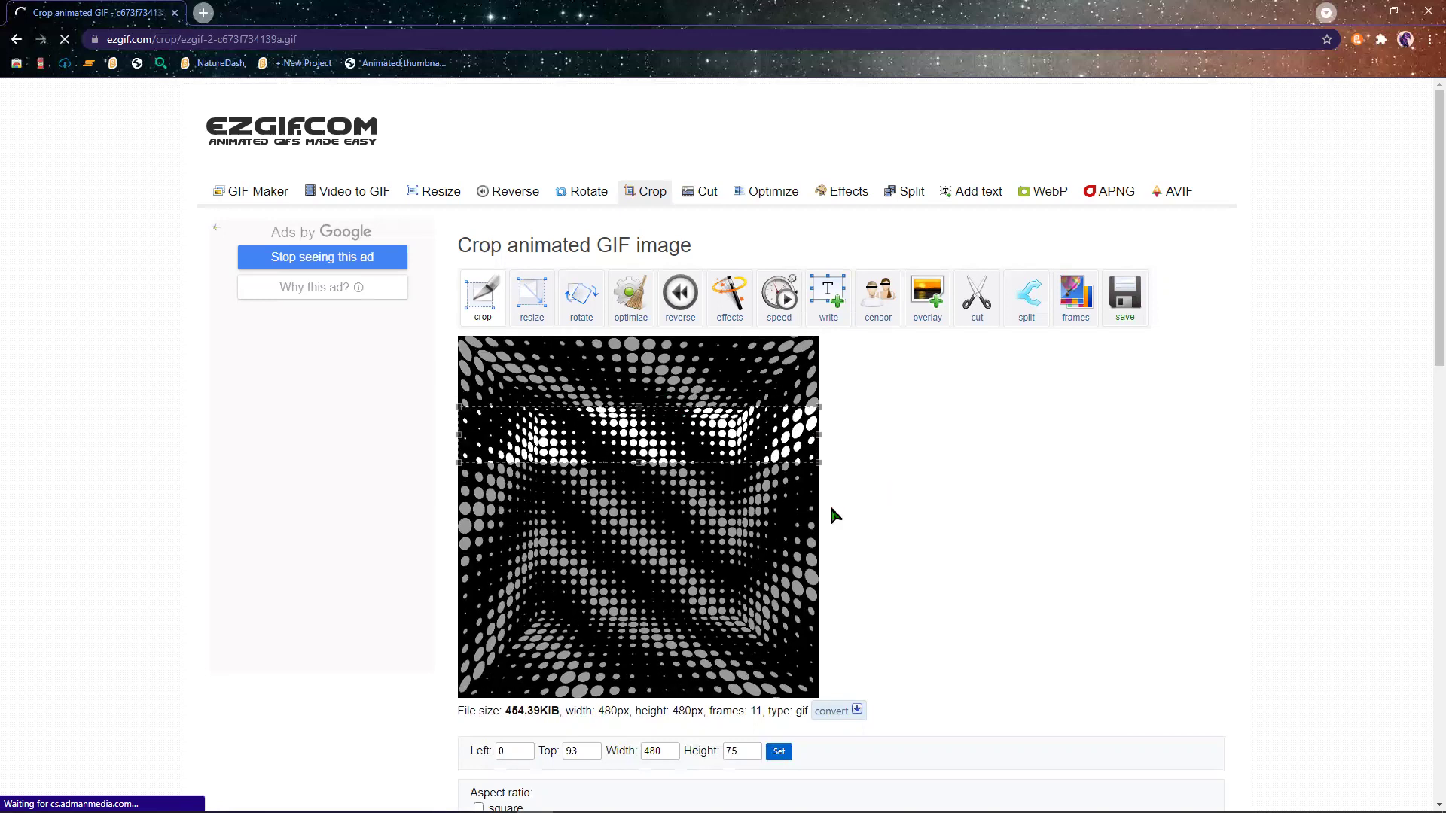
scroll(723, 451, "down", 5)
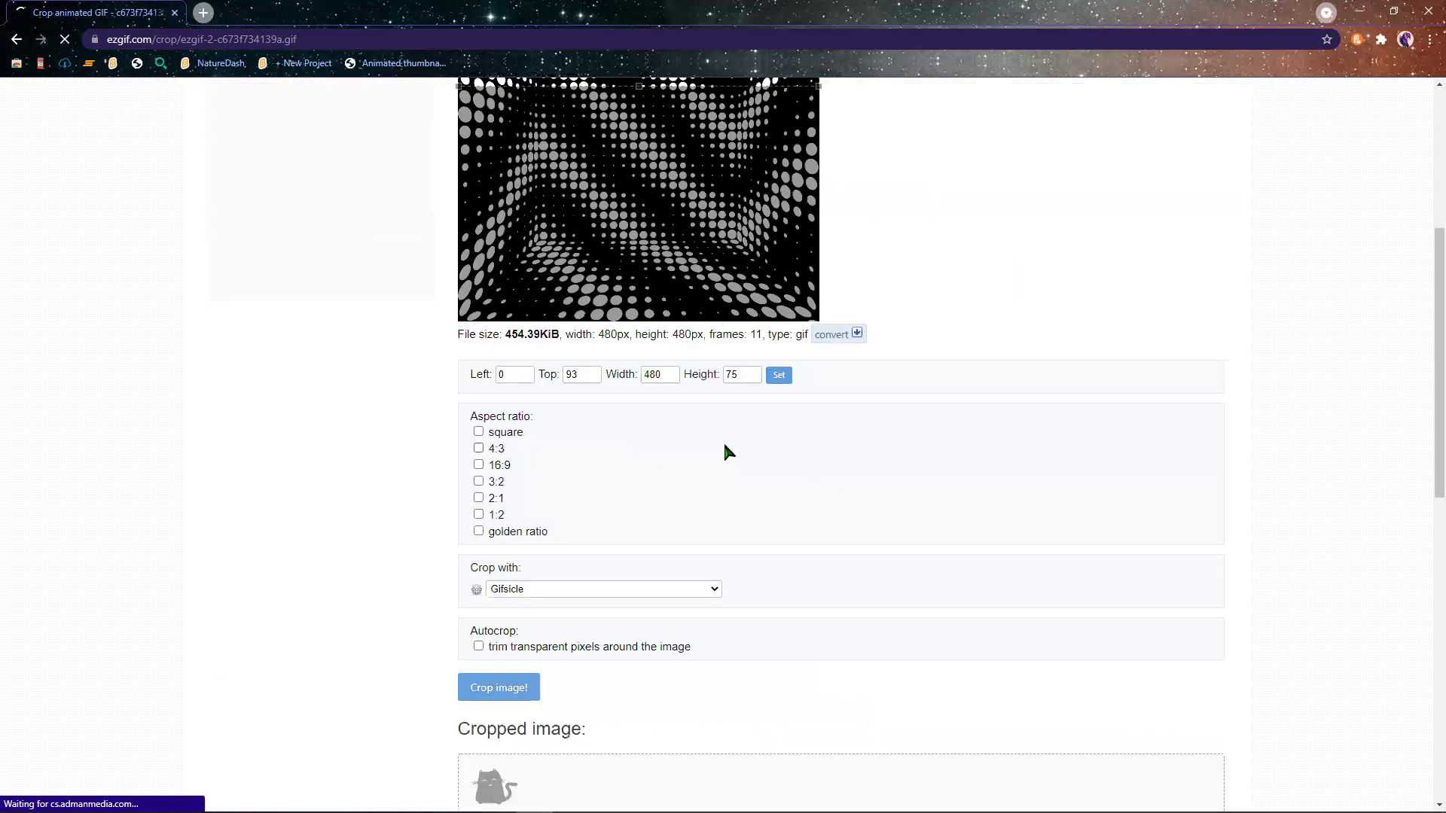
scroll(728, 451, "down", 7)
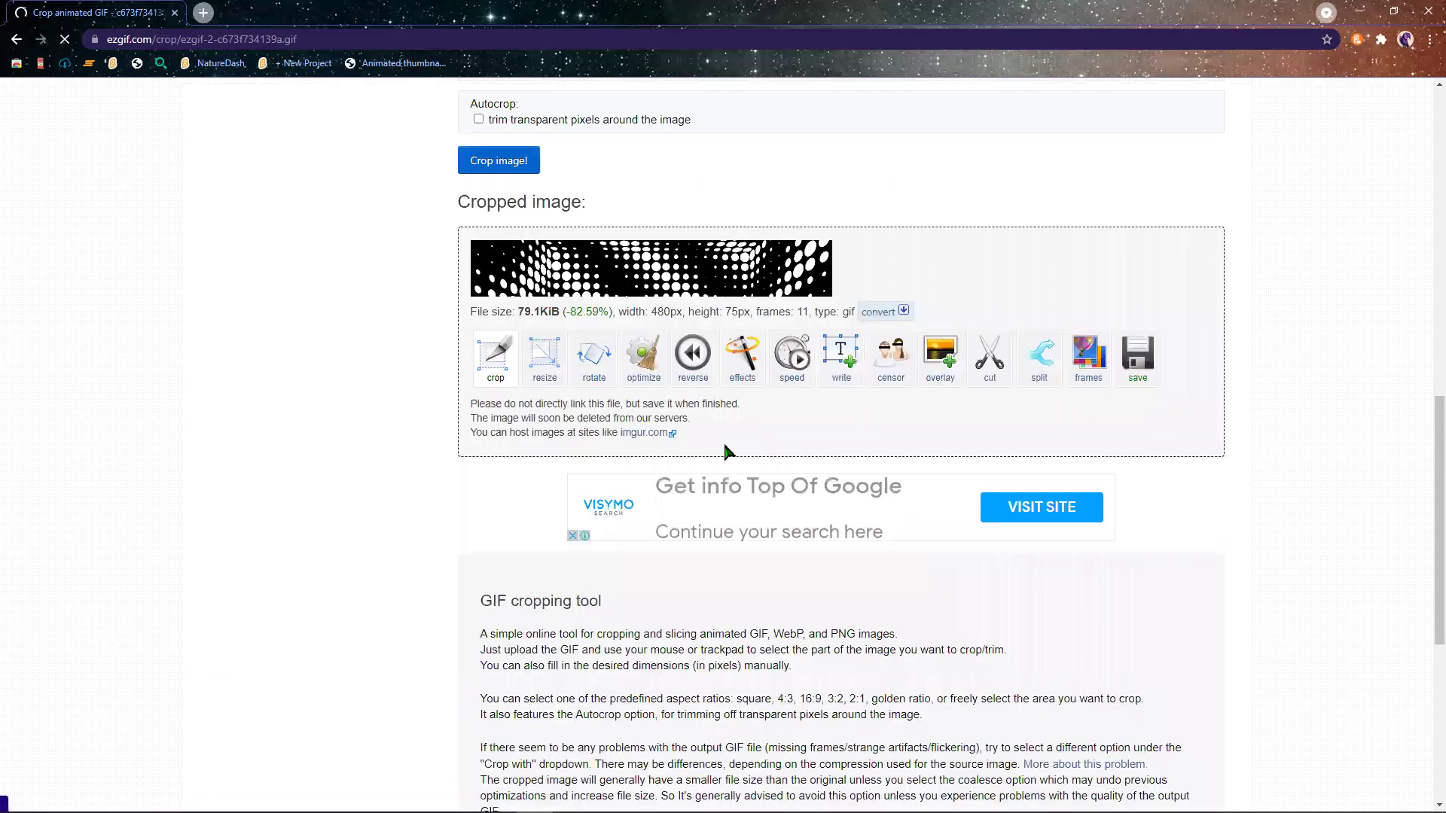
Load the cropped strip for another crop, lock the 4:3 aspect ratio and size the crop area to about 75 × 56 px.
left_click(494, 358)
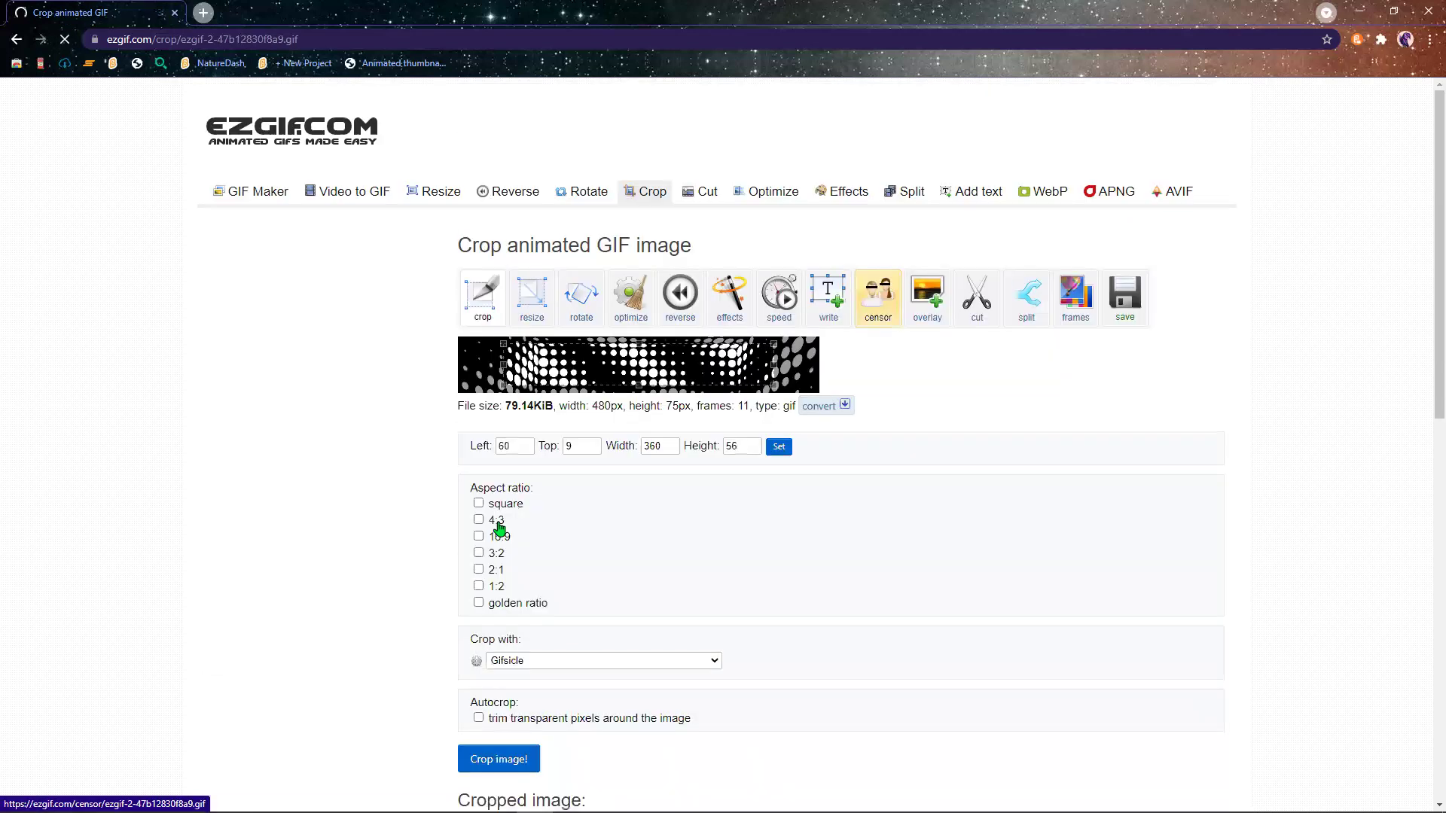
left_click(478, 520)
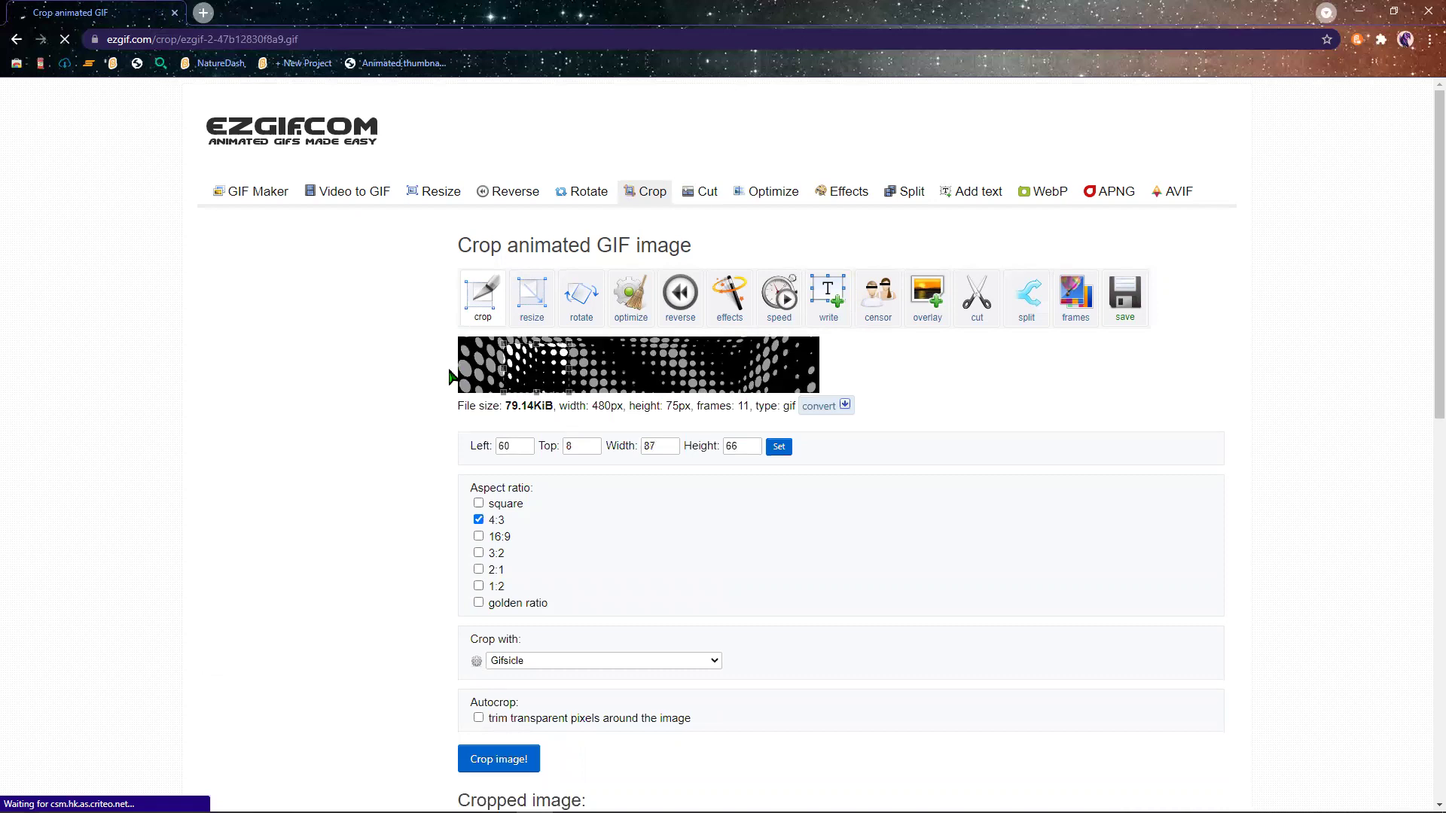
left_click_drag(526, 371, 481, 369)
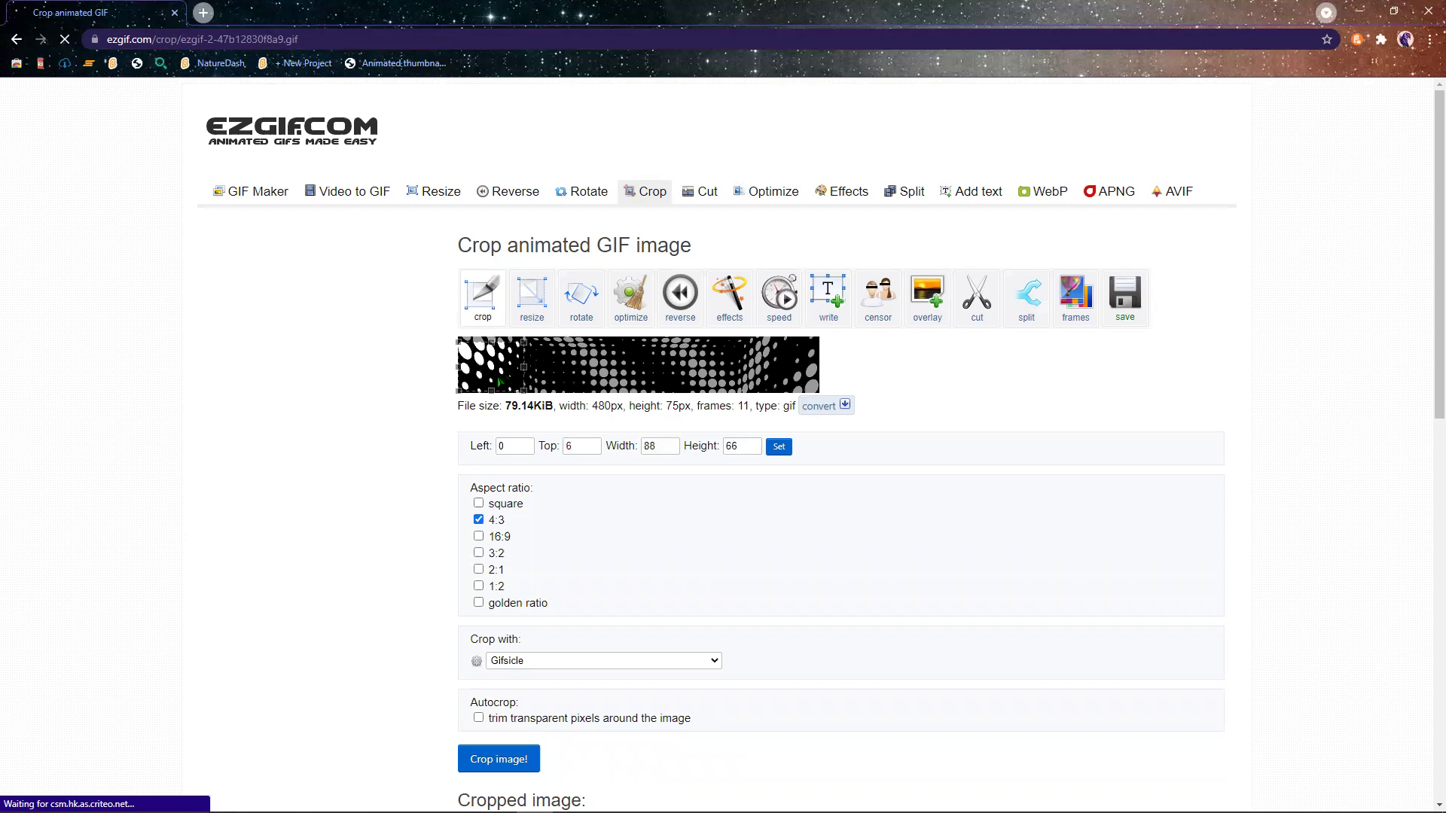
left_click_drag(499, 383, 643, 444)
scroll(499, 716, "down", 4)
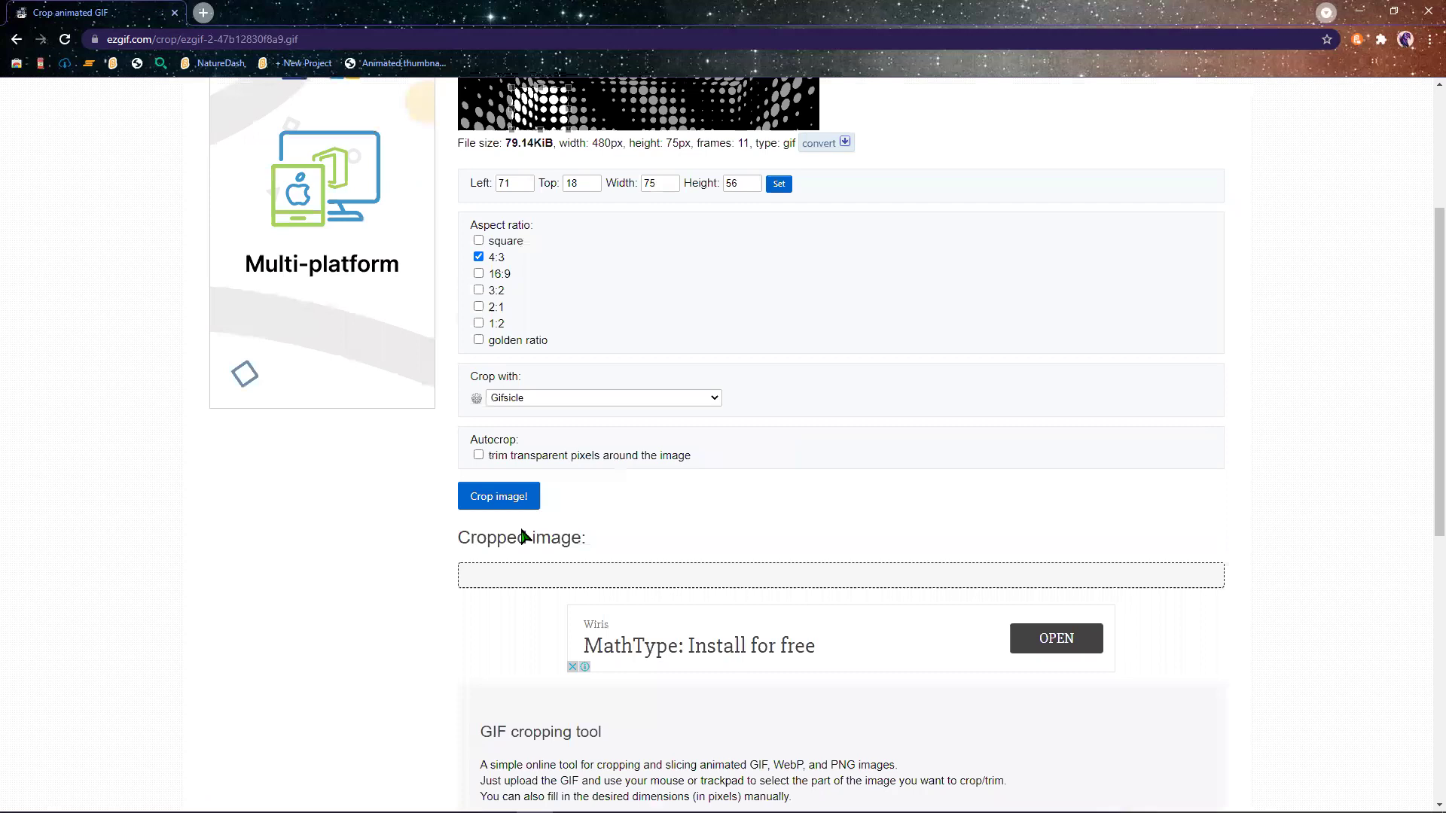
Crop a 76 × 57 px piece at Left 129, Top 0 and save it in Documents as 1.
left_click_drag(534, 471, 558, 443)
scroll(558, 442, "down", 1)
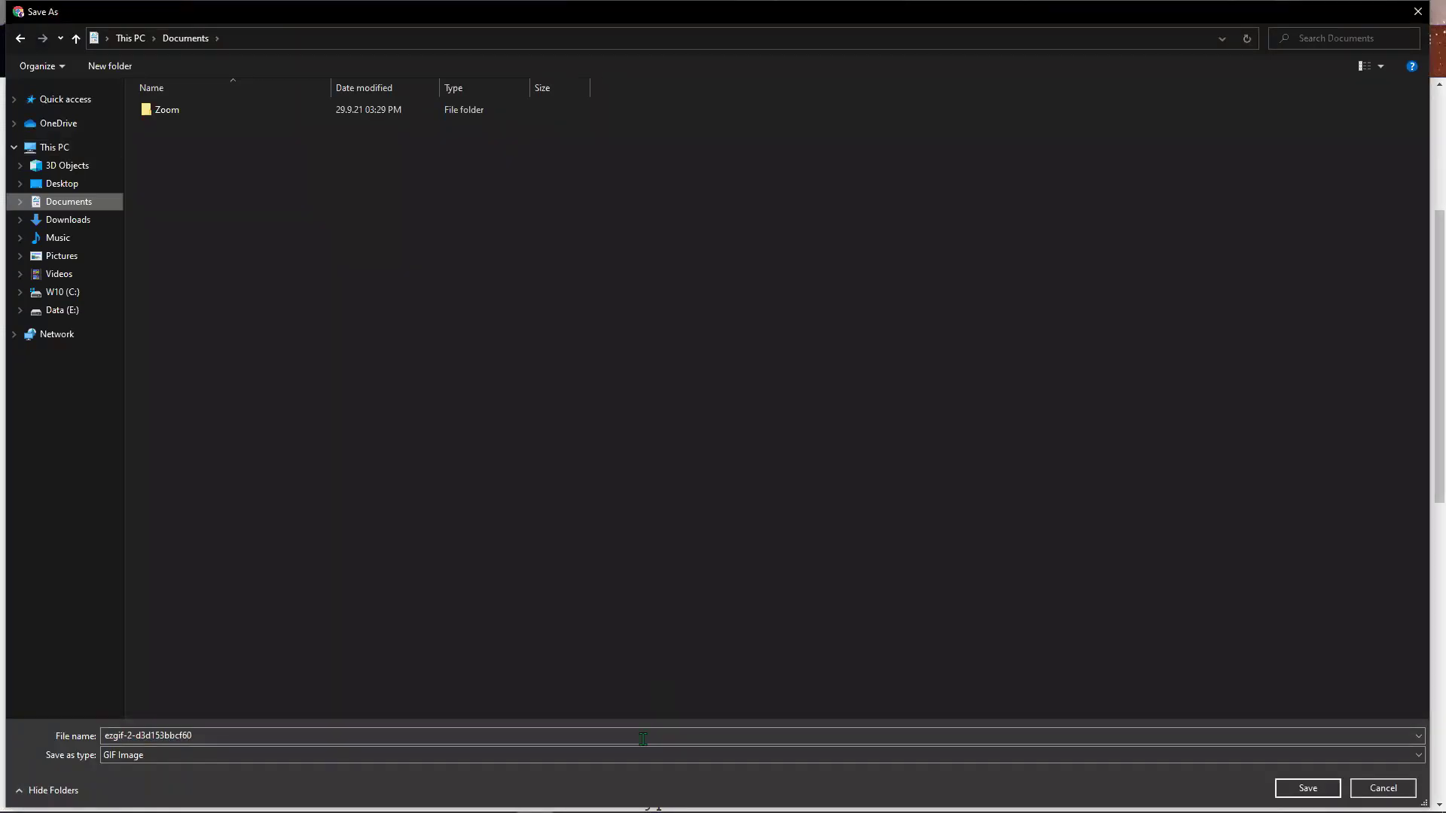
type("1")
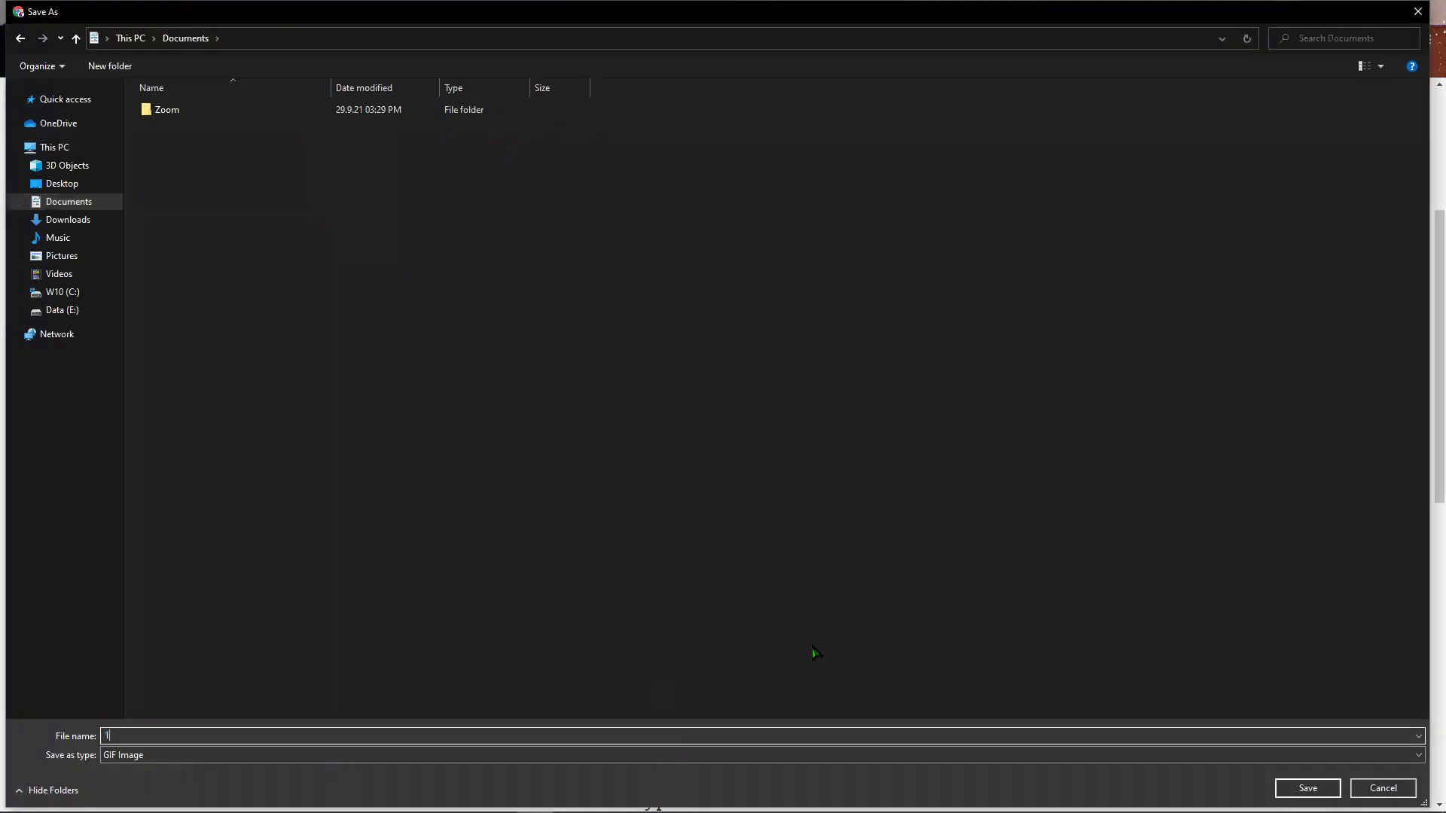
key("Return")
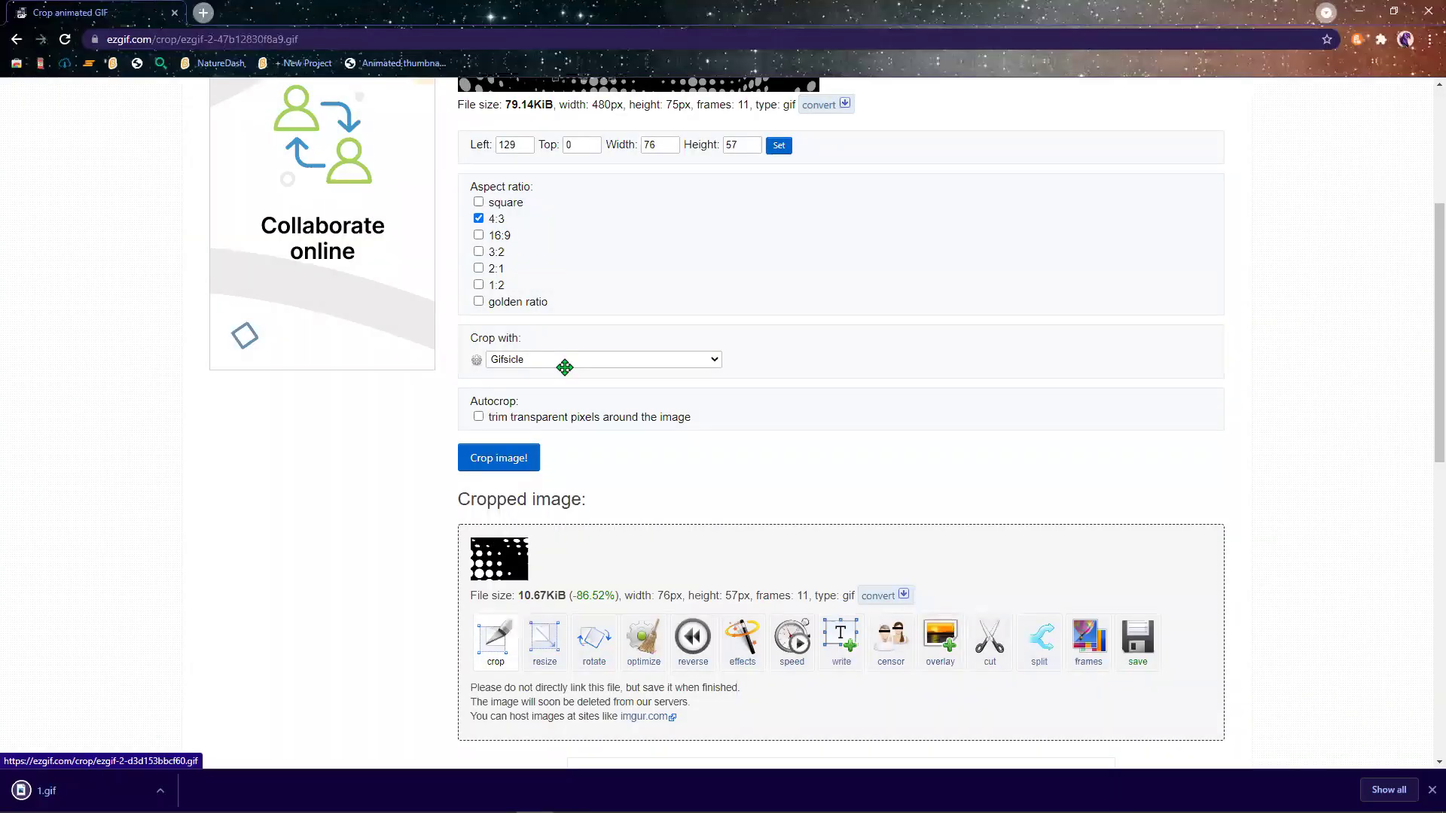
Place the crop area at Left 0, Top 18 with a size of 75 × 57 px and crop the strip.
scroll(574, 357, "up", 5)
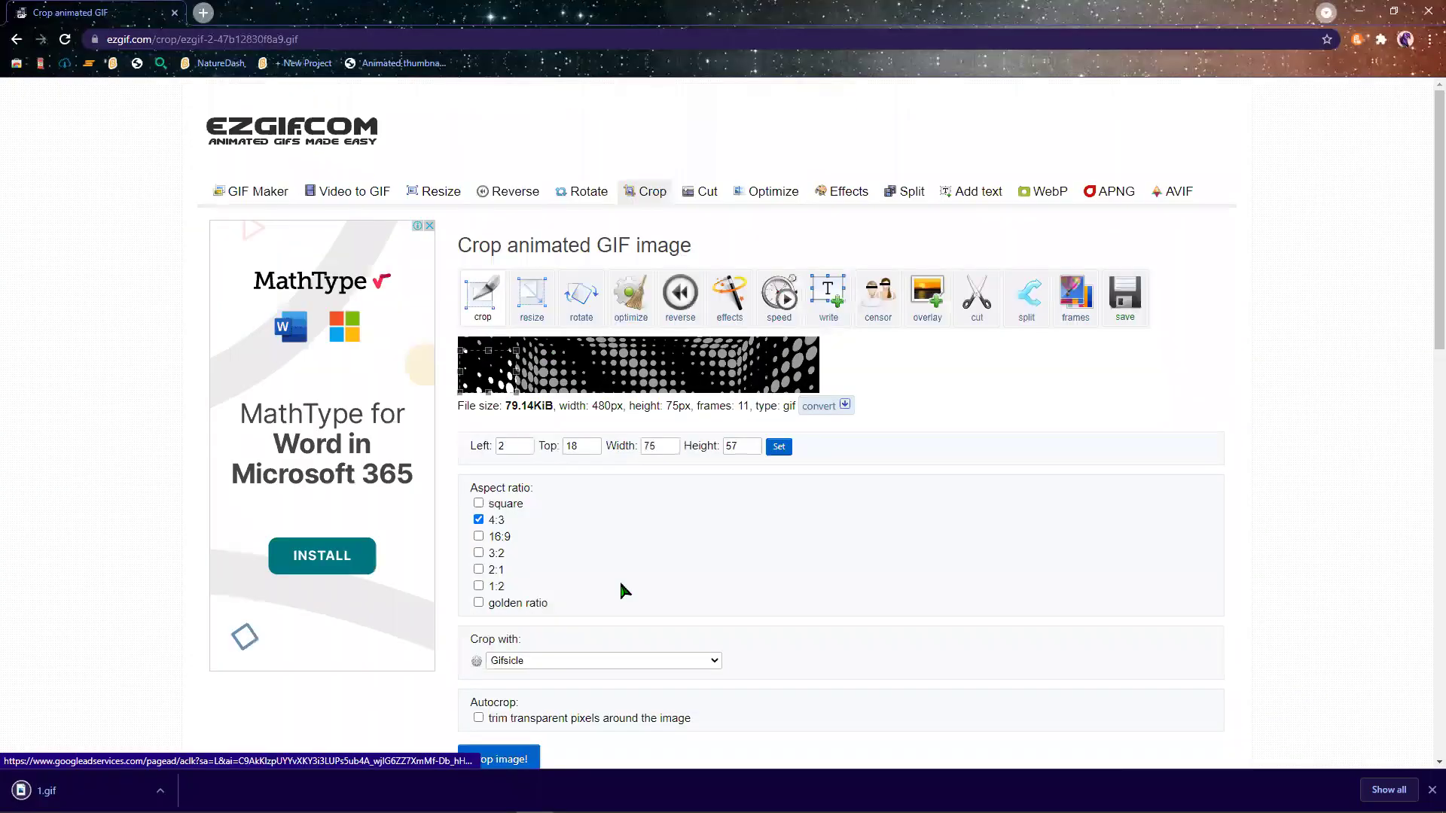
scroll(619, 580, "down", 6)
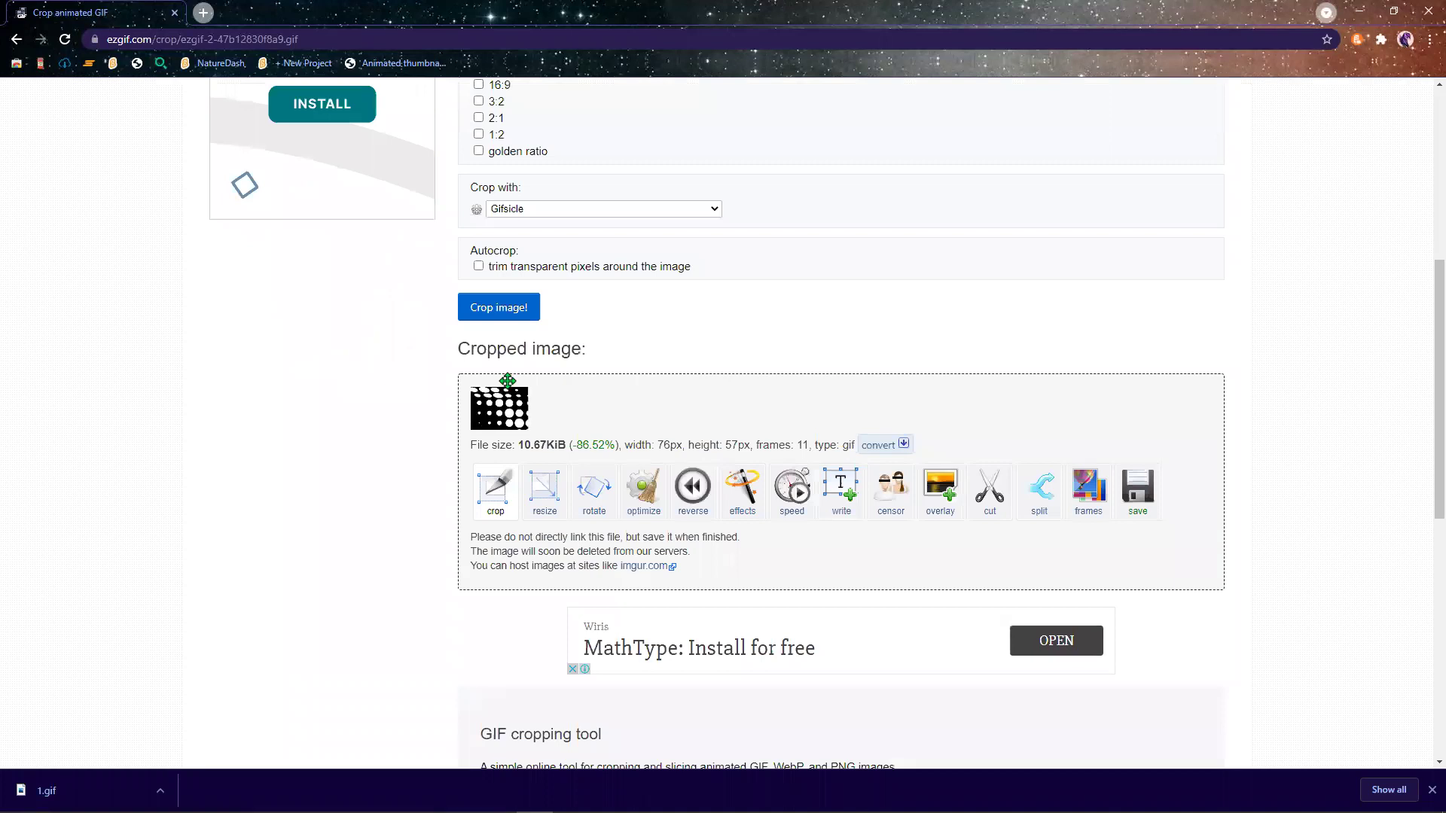
scroll(621, 586, "up", 6)
left_click_drag(515, 375, 472, 379)
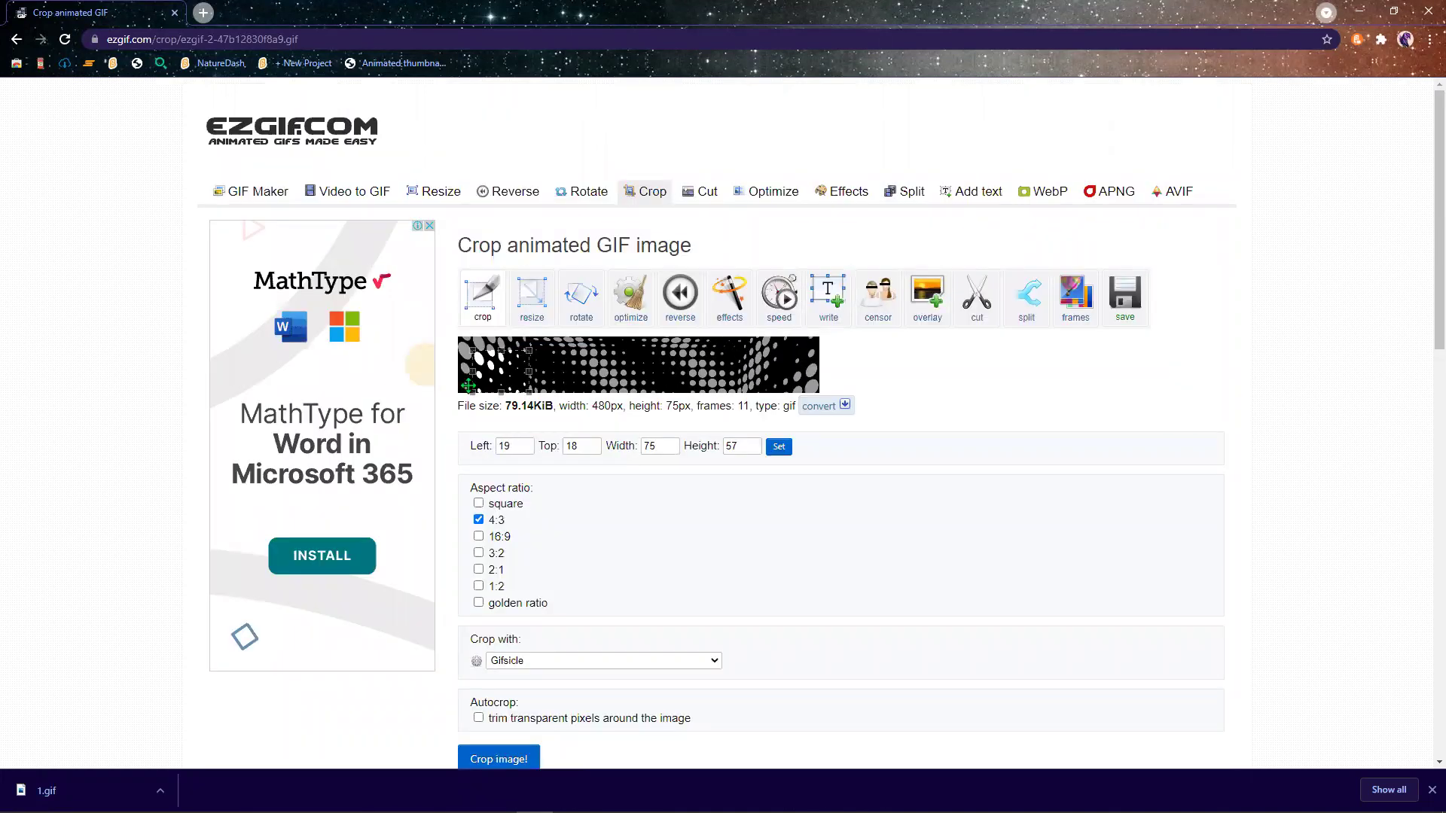
double_click(497, 439)
type("0")
key("Return")
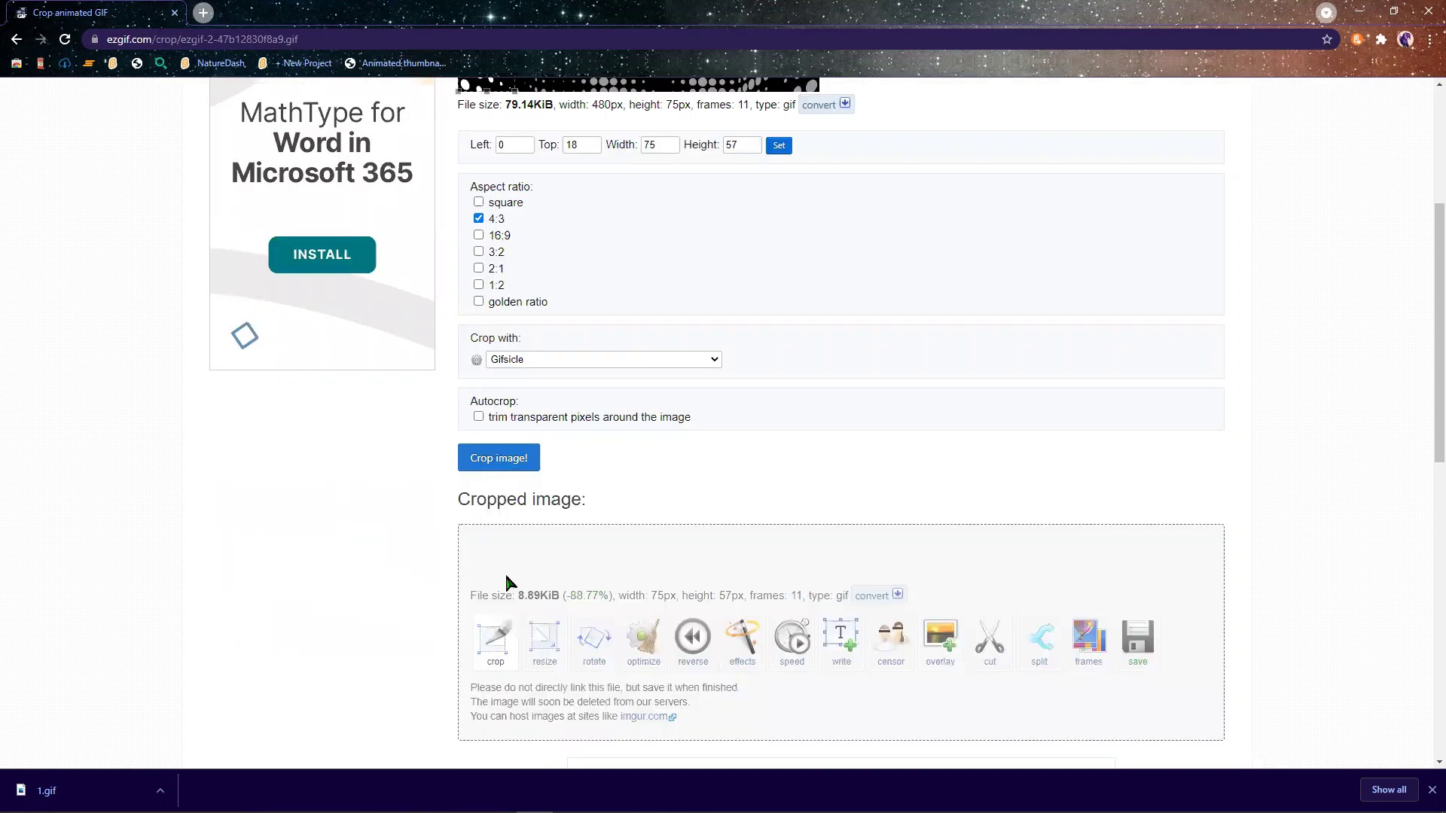
Save the cropped piece in Documents as 1, replacing the existing file.
right_click(473, 563)
left_click(354, 524)
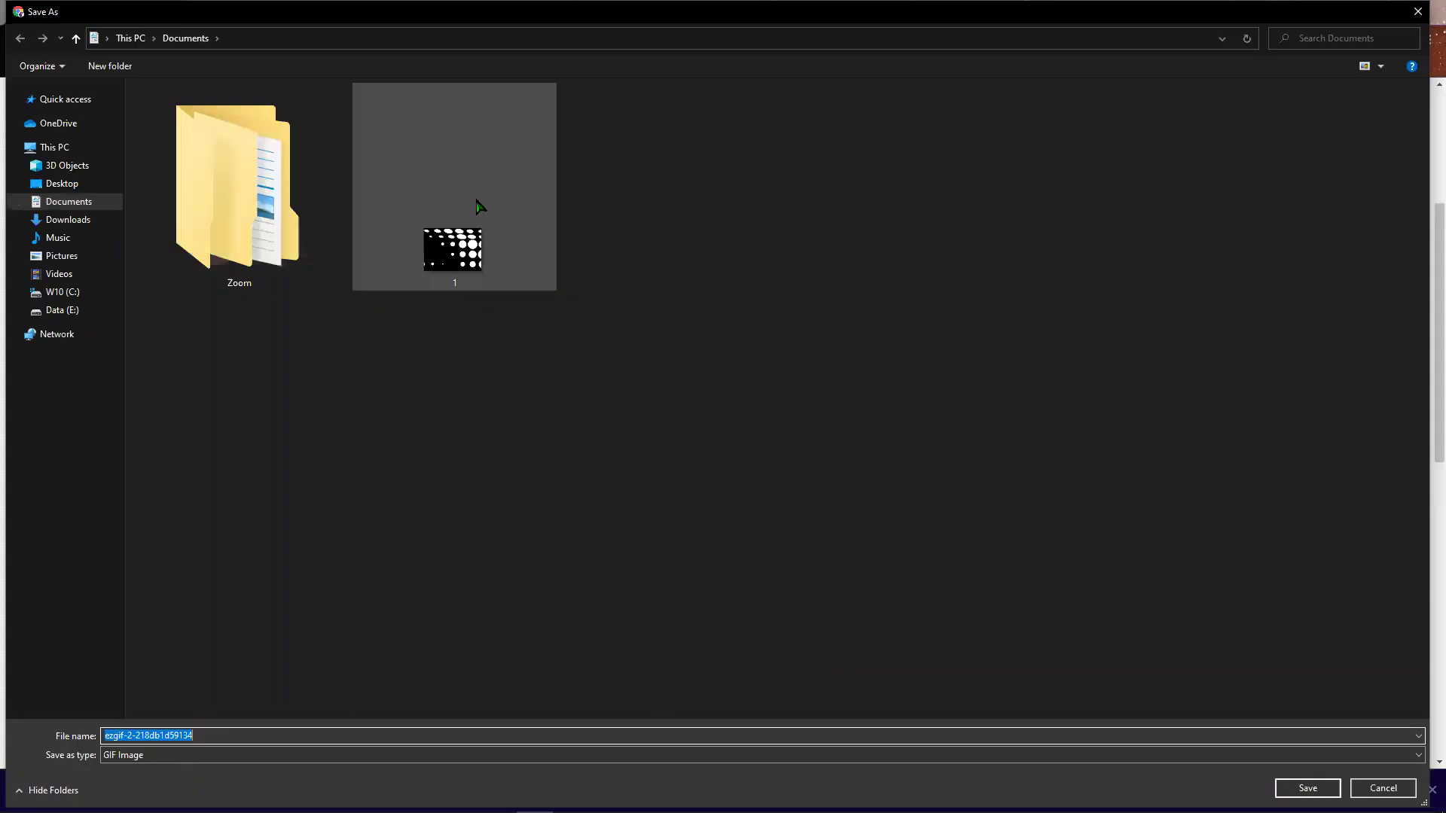
type("1")
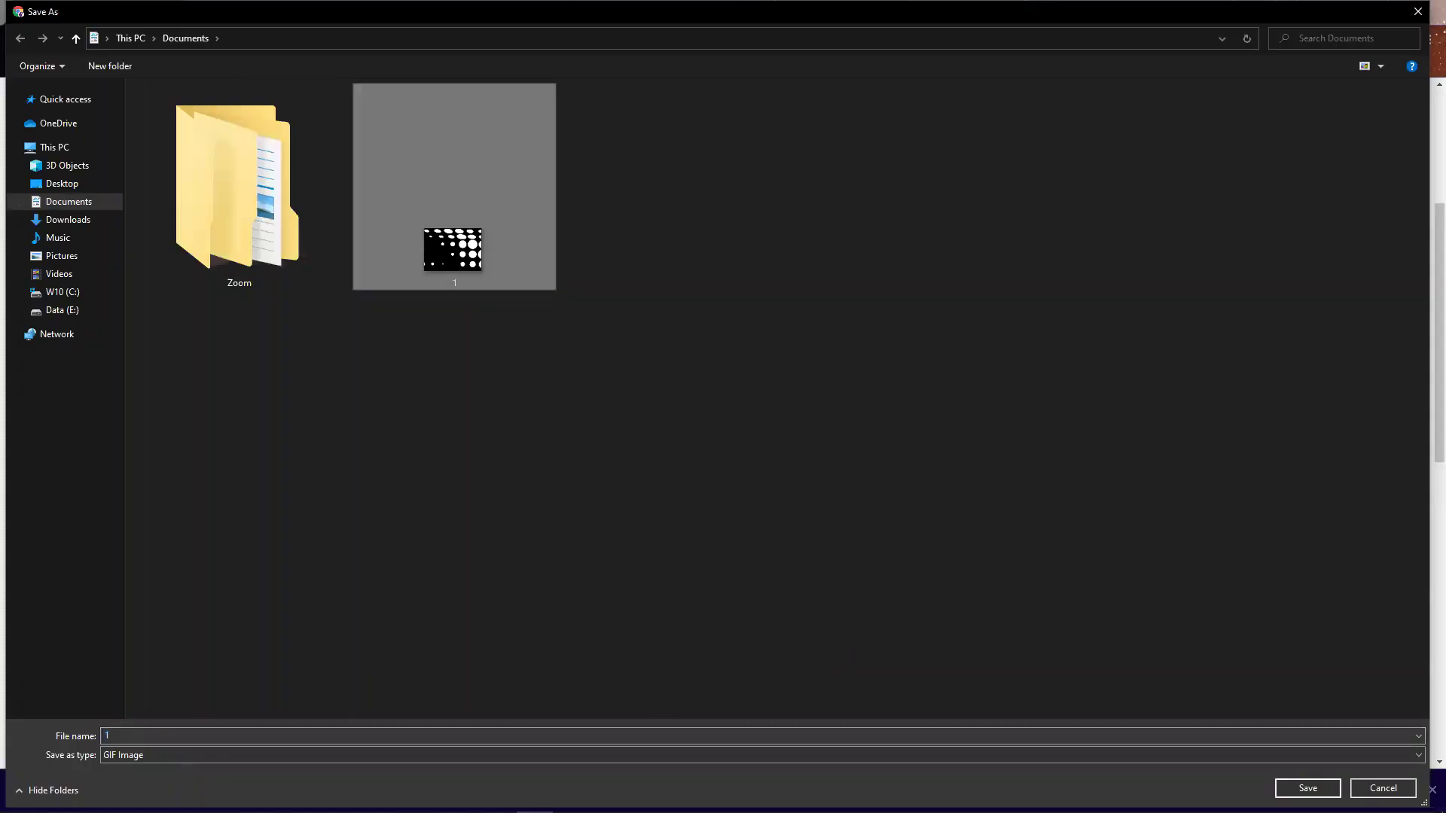
key("Return")
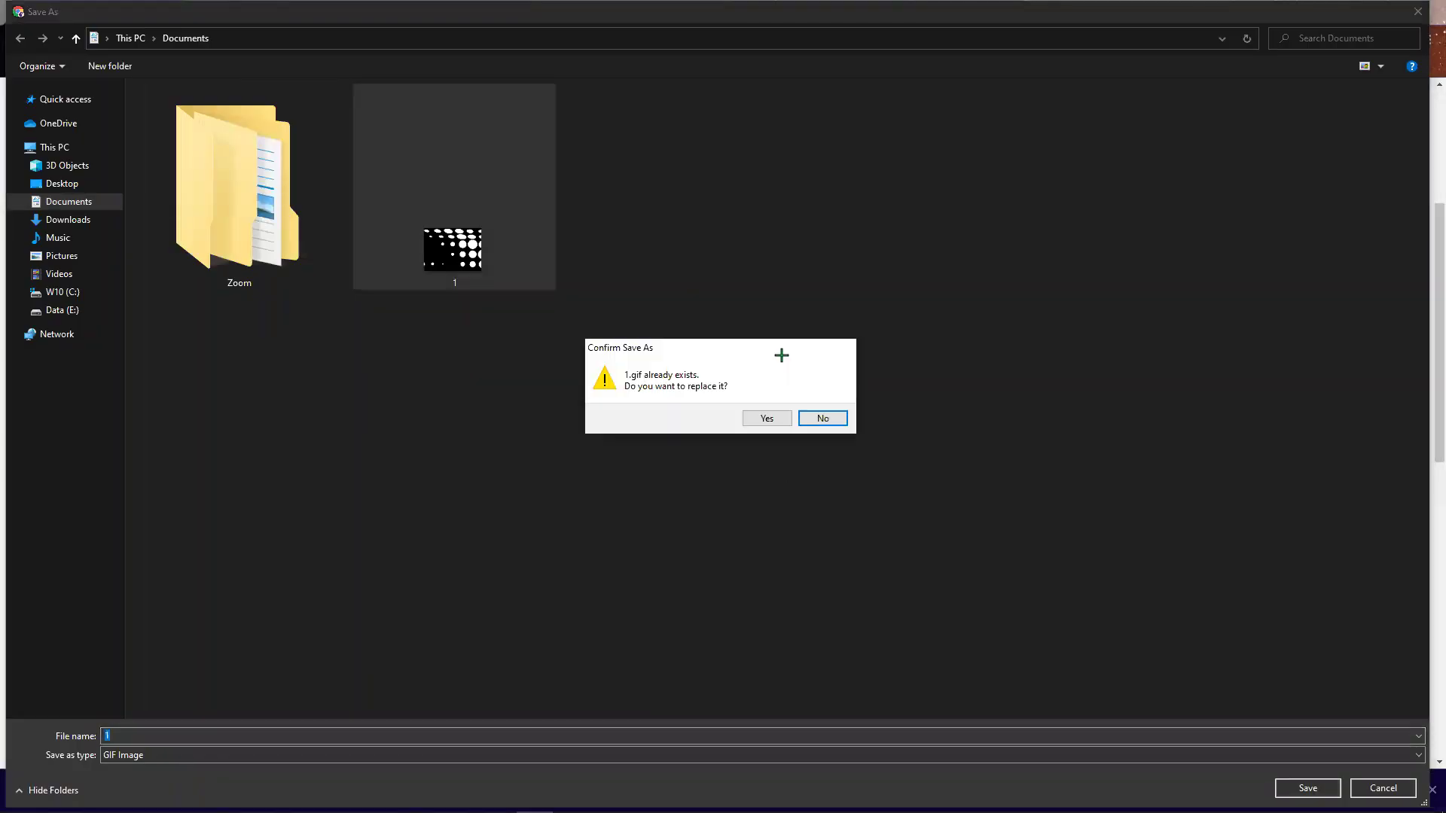
left_click(784, 414)
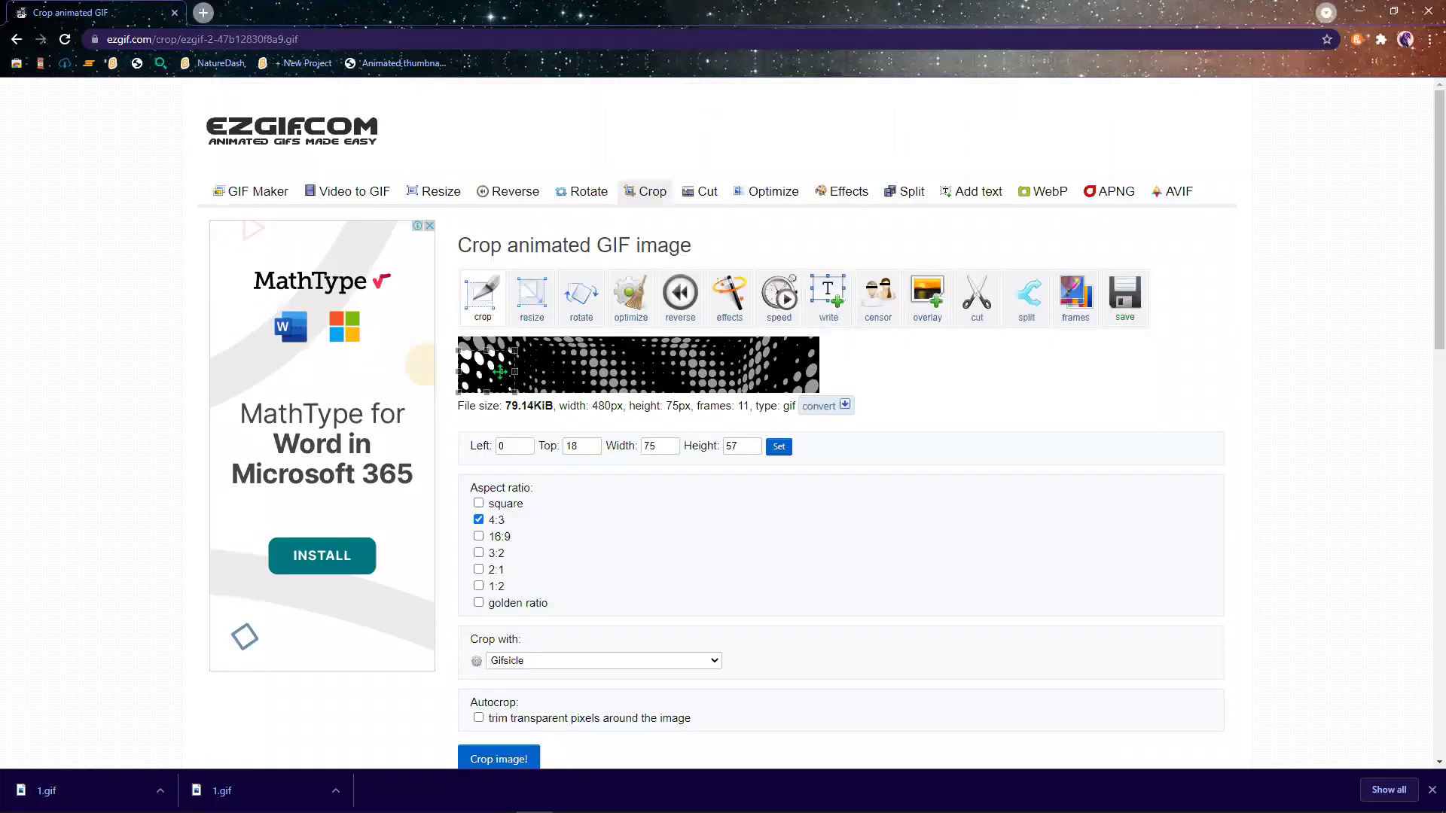
Crop a 75 × 56 px piece of the strip at about Left 91, Top 18 and save it in Documents as 2.
left_click_drag(529, 374, 559, 377)
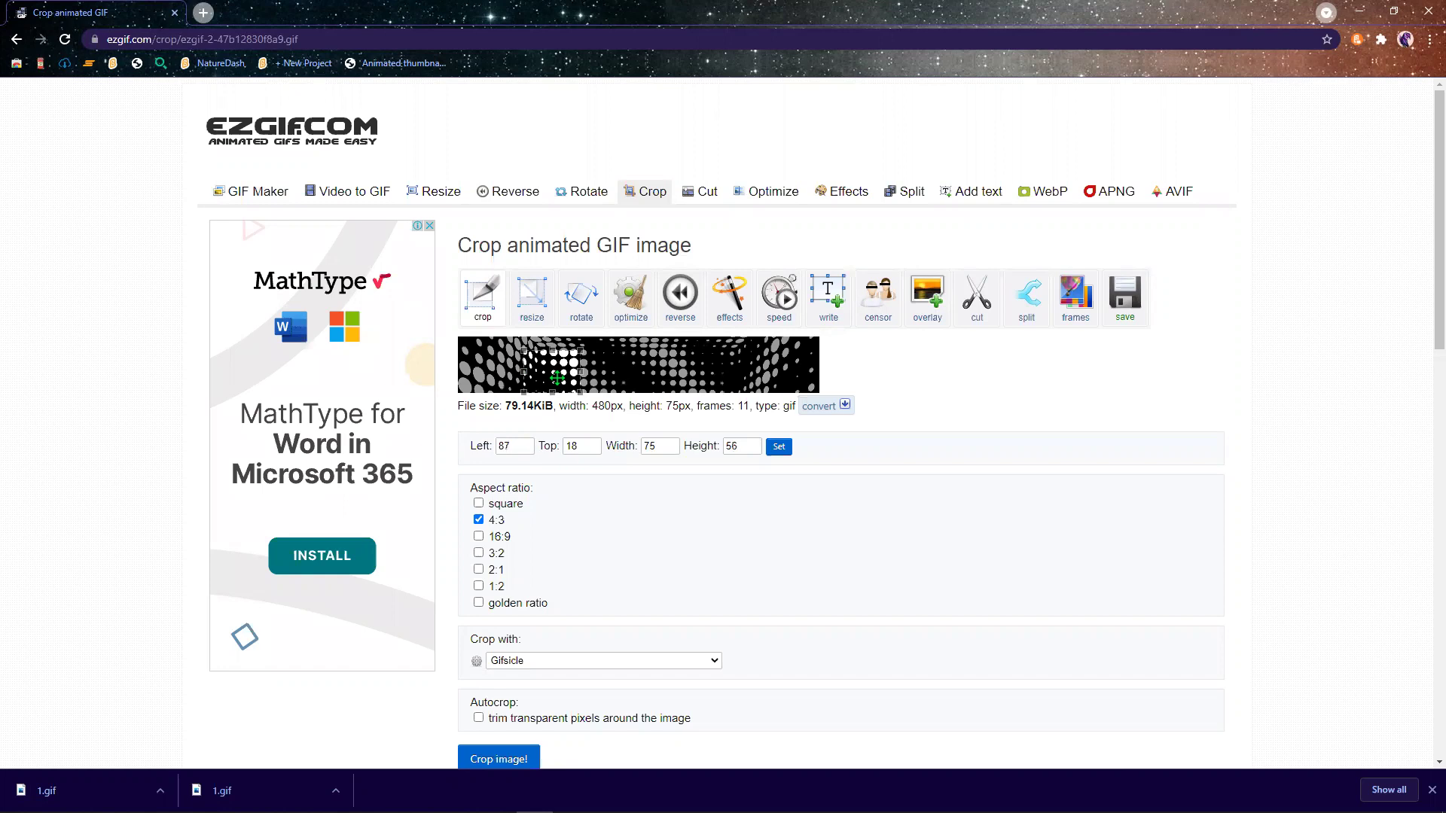
scroll(558, 468, "down", 6)
left_click(503, 309)
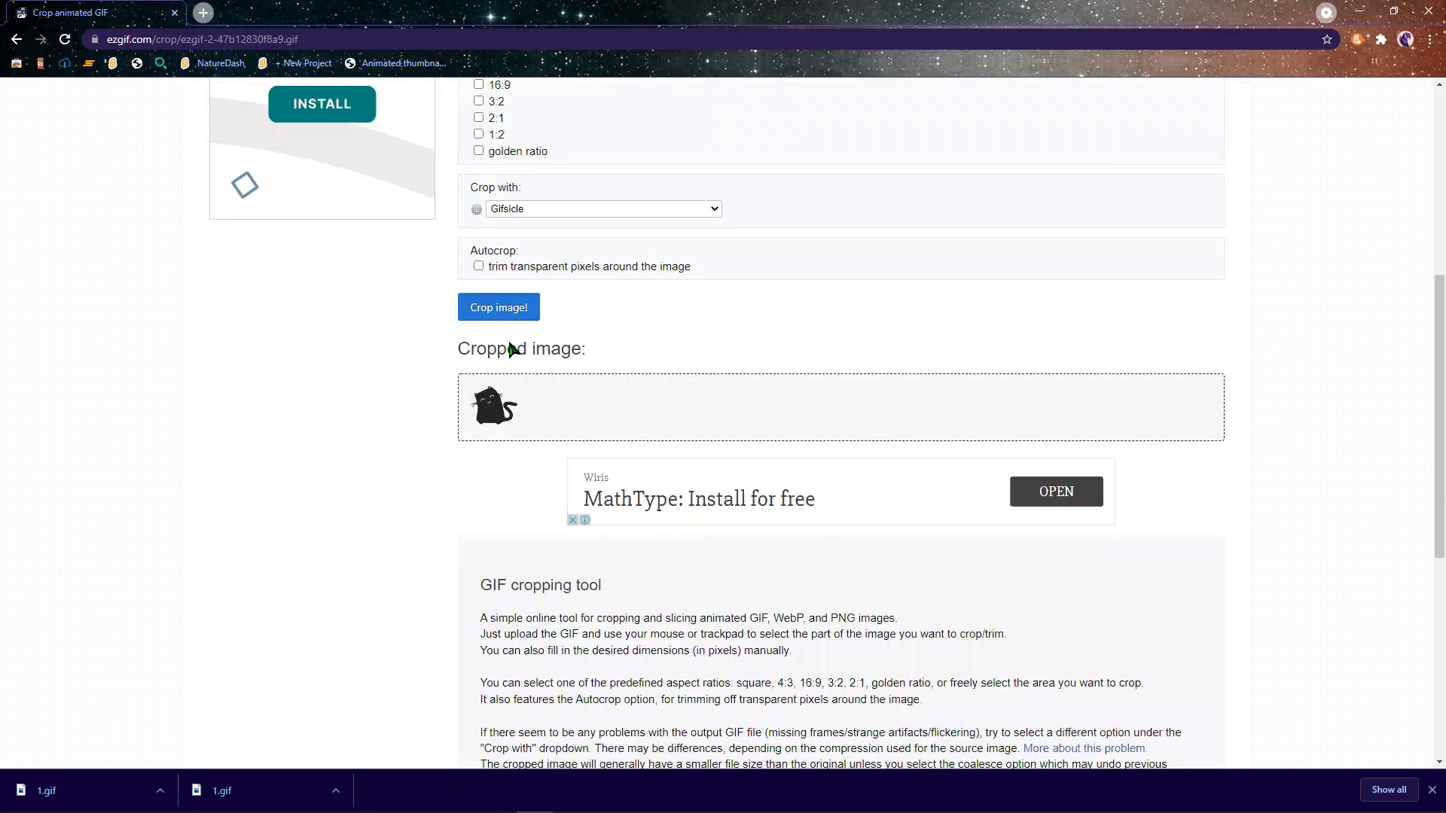
right_click(500, 423)
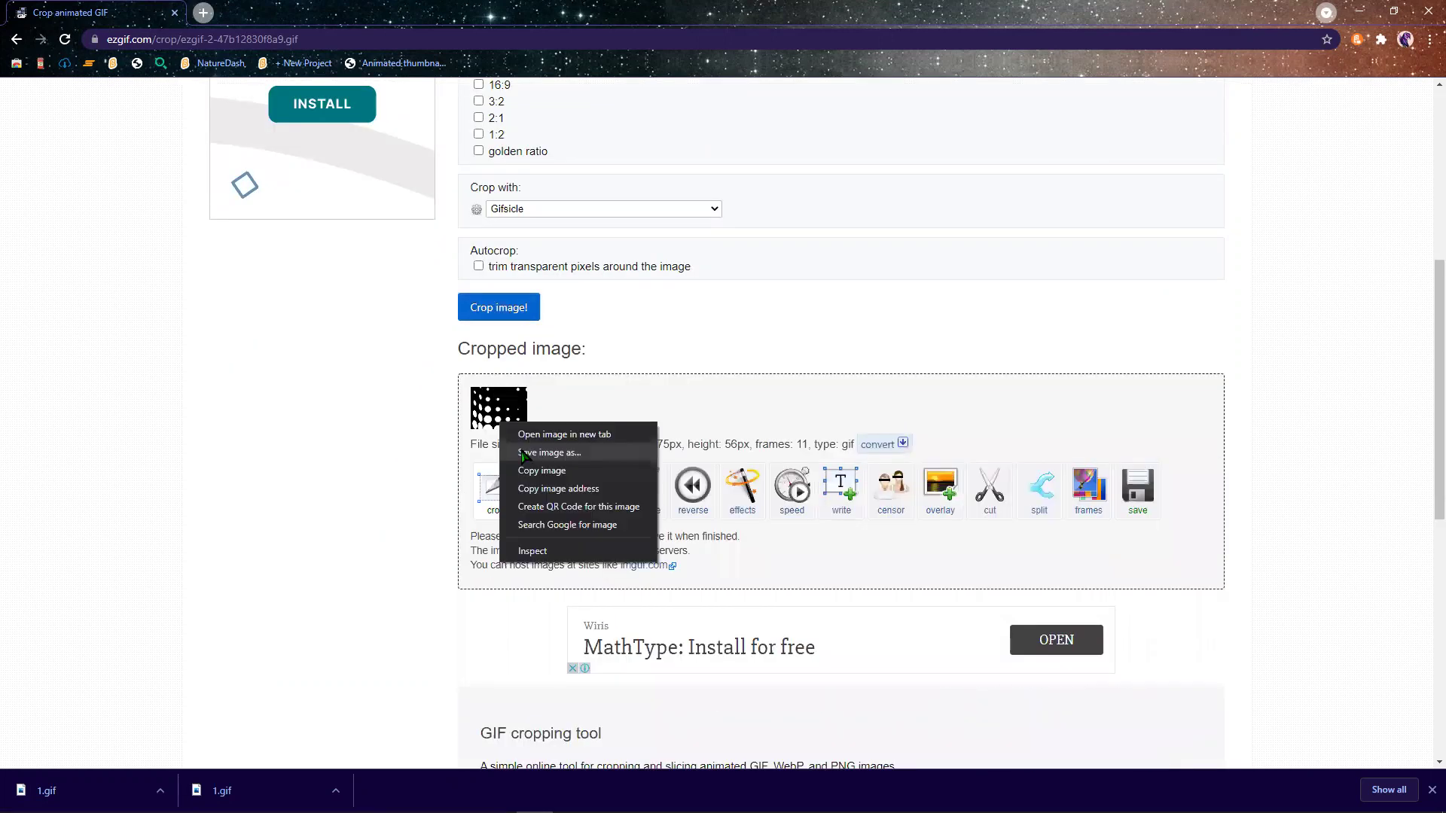
left_click(526, 453)
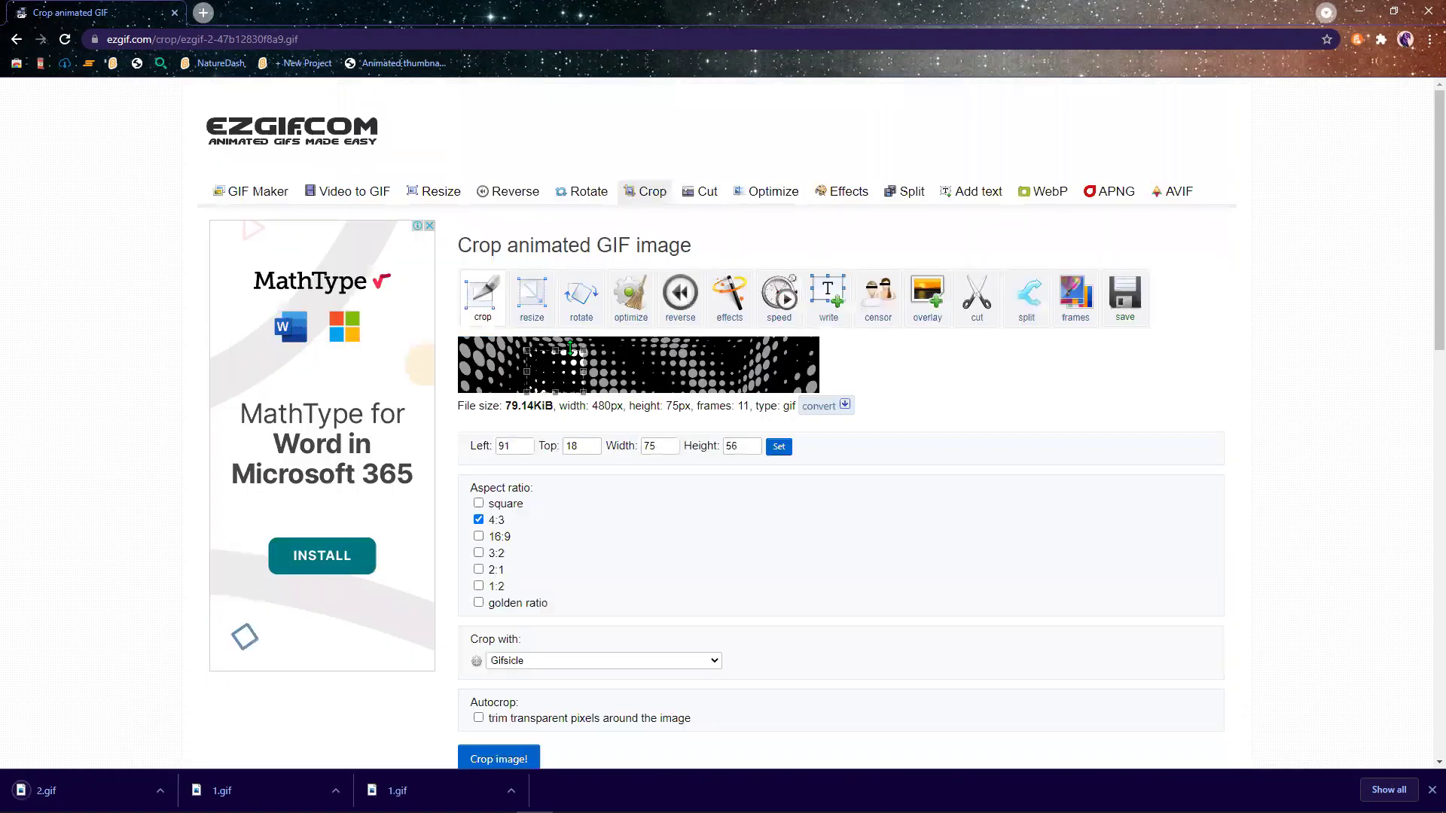
Move the crop area further along the strip, just past the second piece, crop at 75 × 56 px and save the result as 3.
left_click_drag(586, 381, 651, 380)
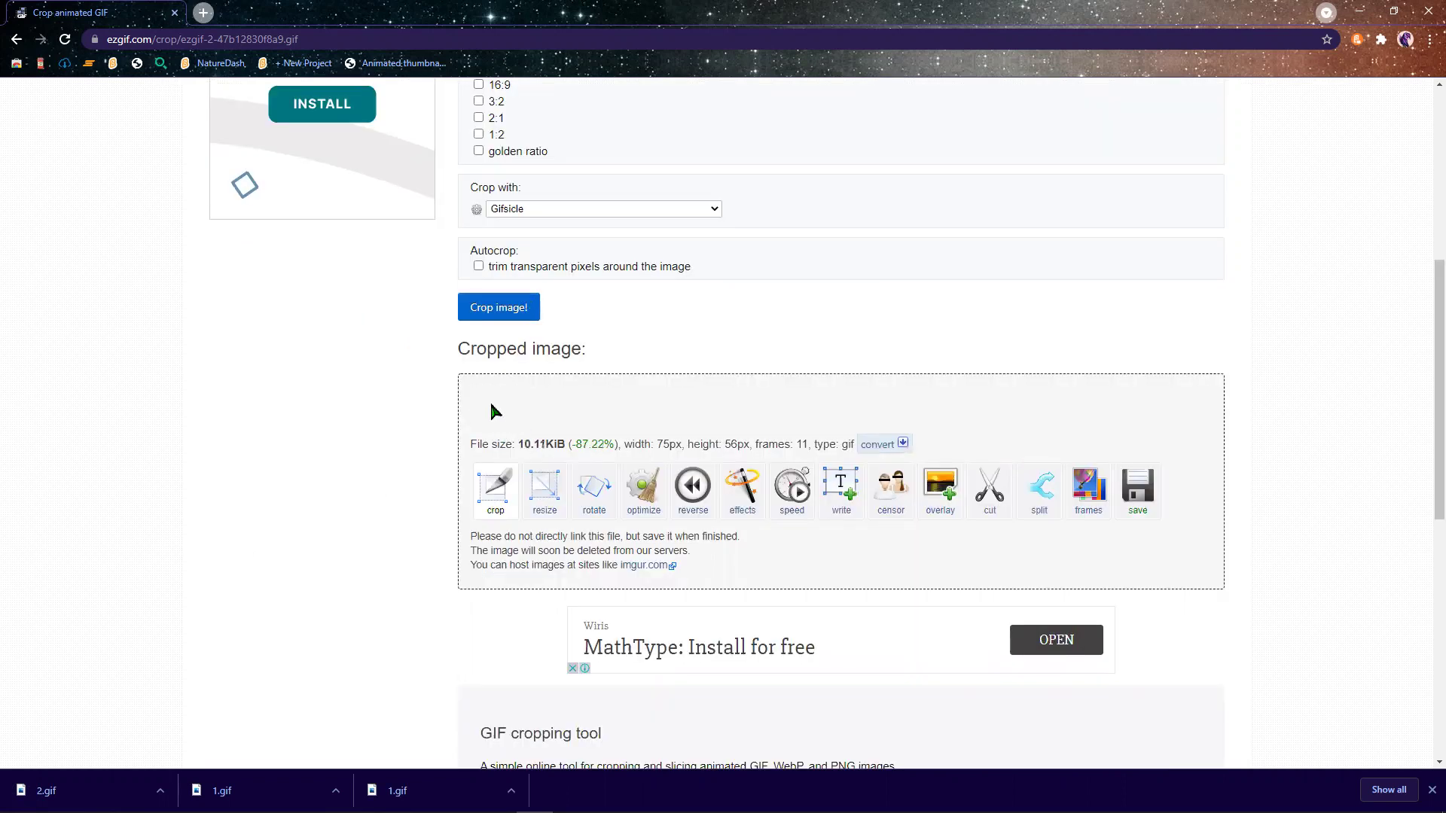
right_click(494, 407)
left_click(515, 435)
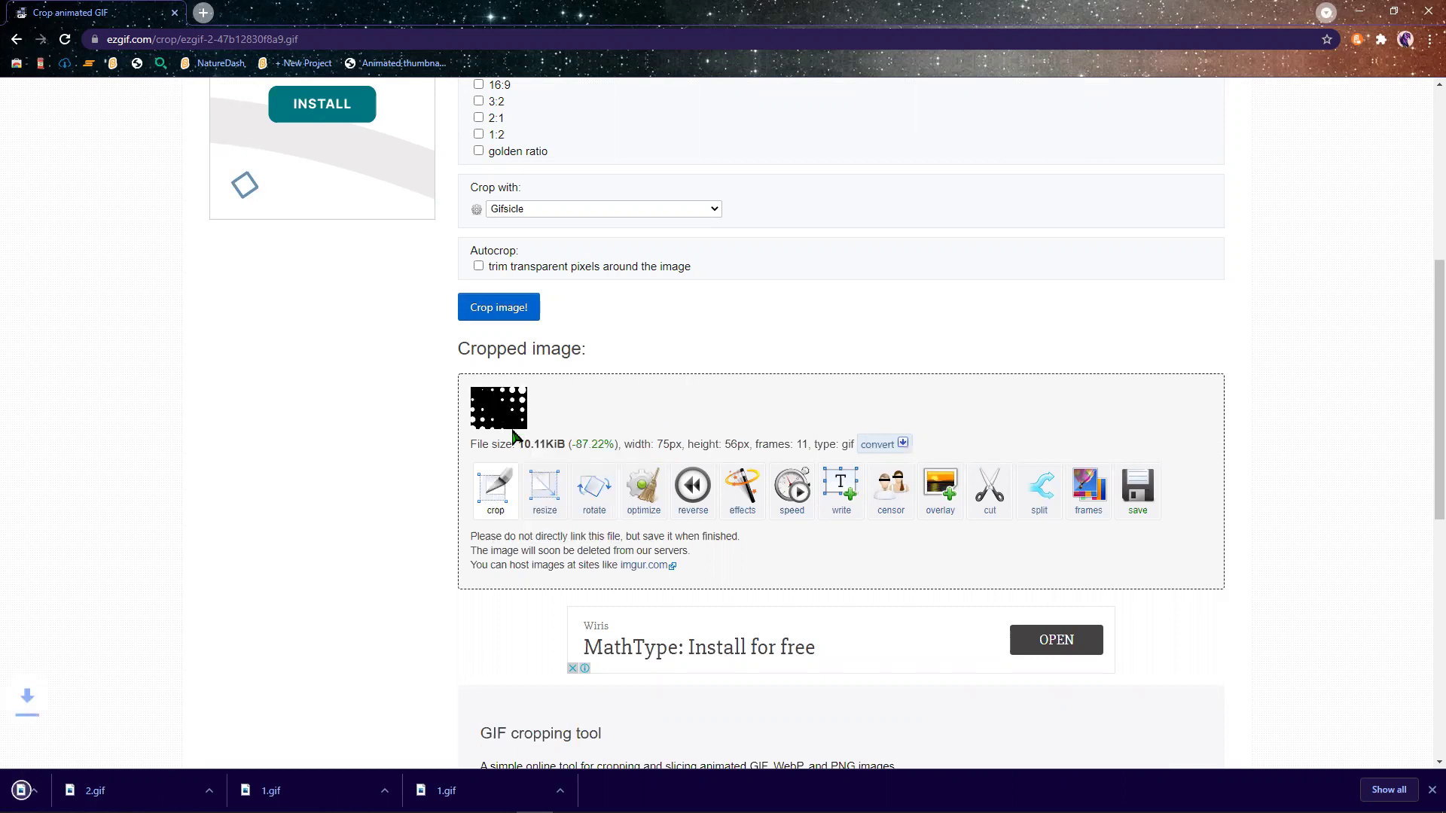
Crop a 75 × 56 px piece of the strip at about Left 273, Top 18 and save it as 4.
scroll(536, 410, "up", 6)
left_click_drag(651, 371, 703, 376)
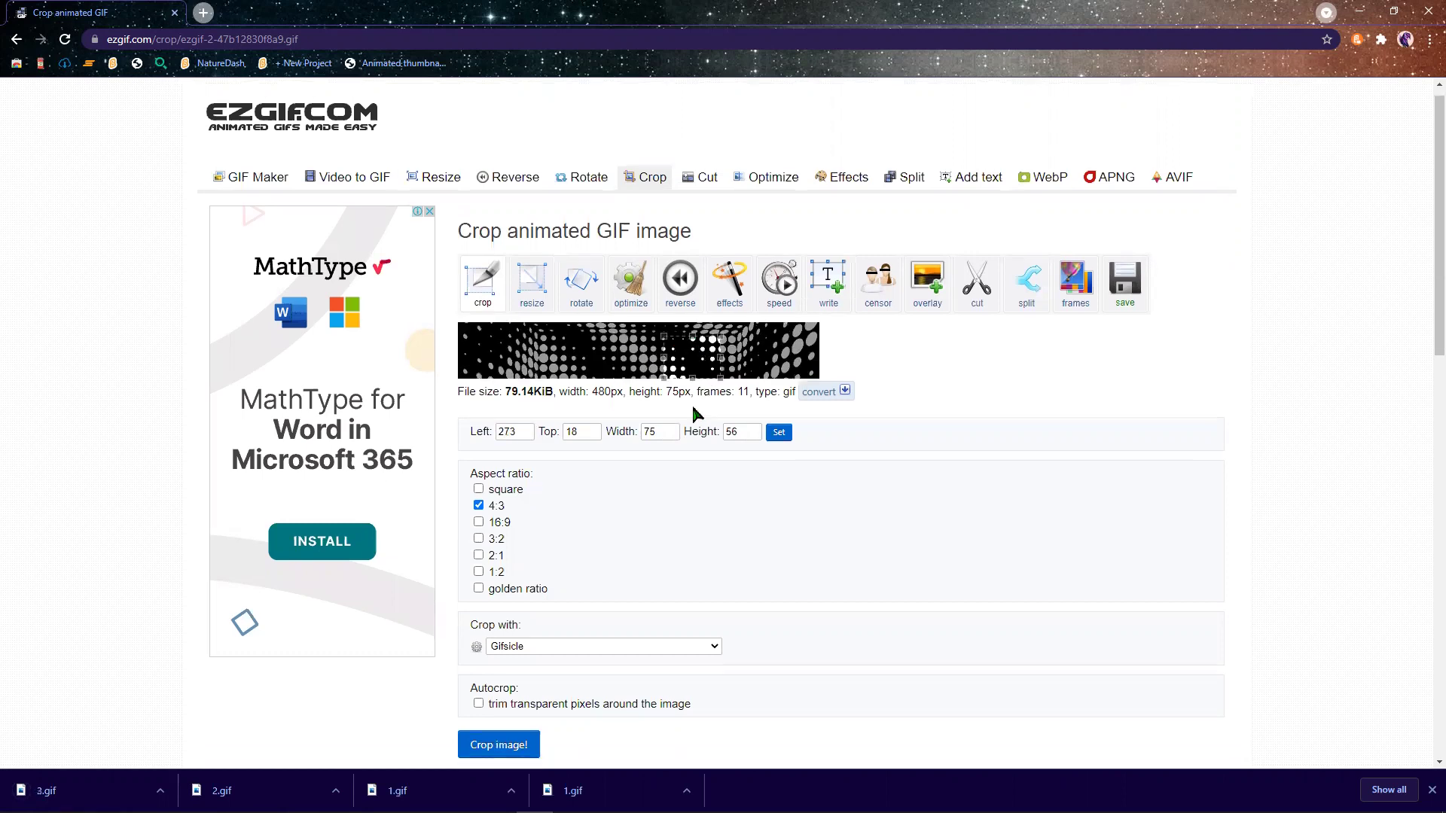
scroll(501, 466, "down", 5)
right_click(491, 483)
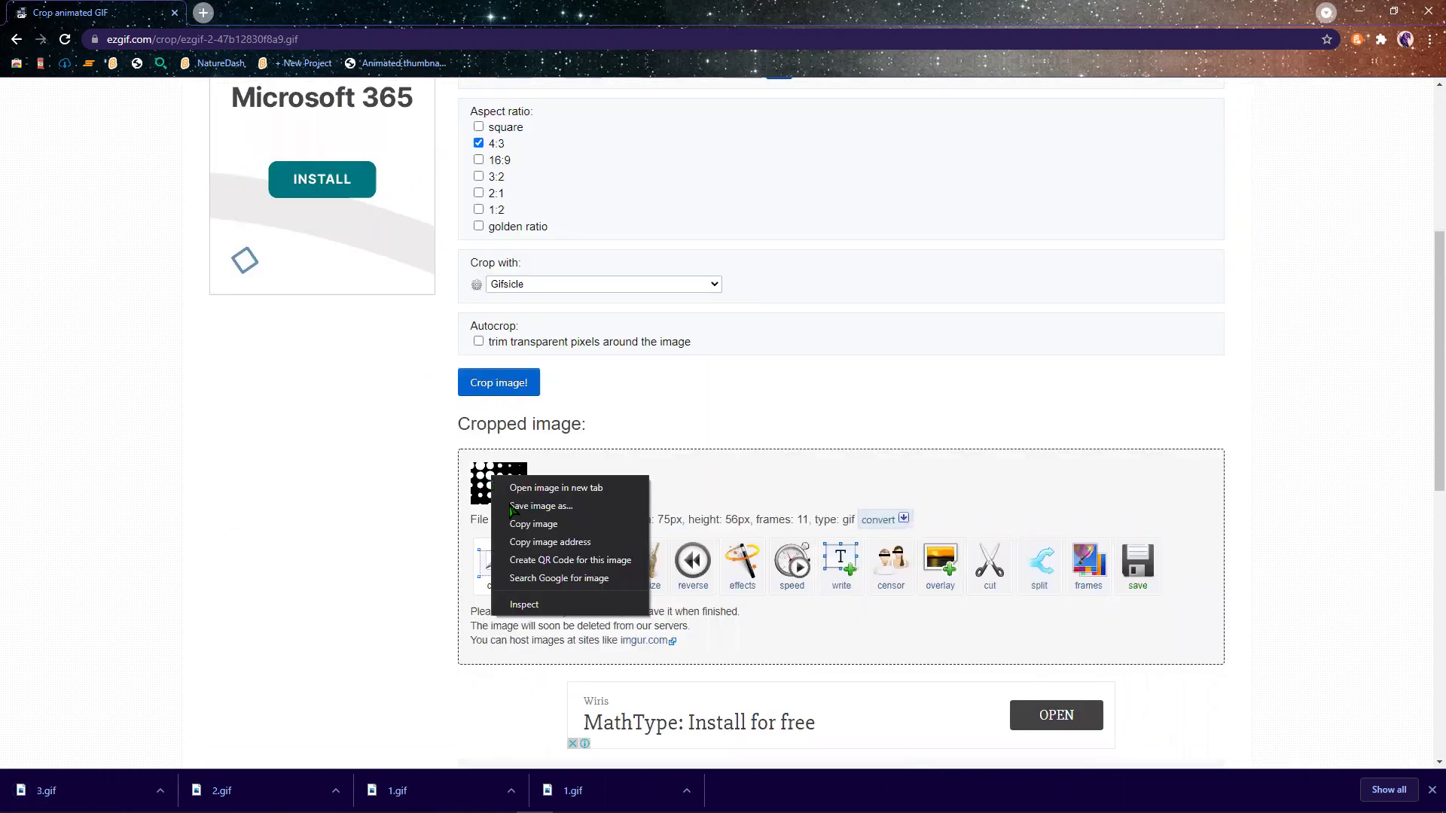
left_click(599, 474)
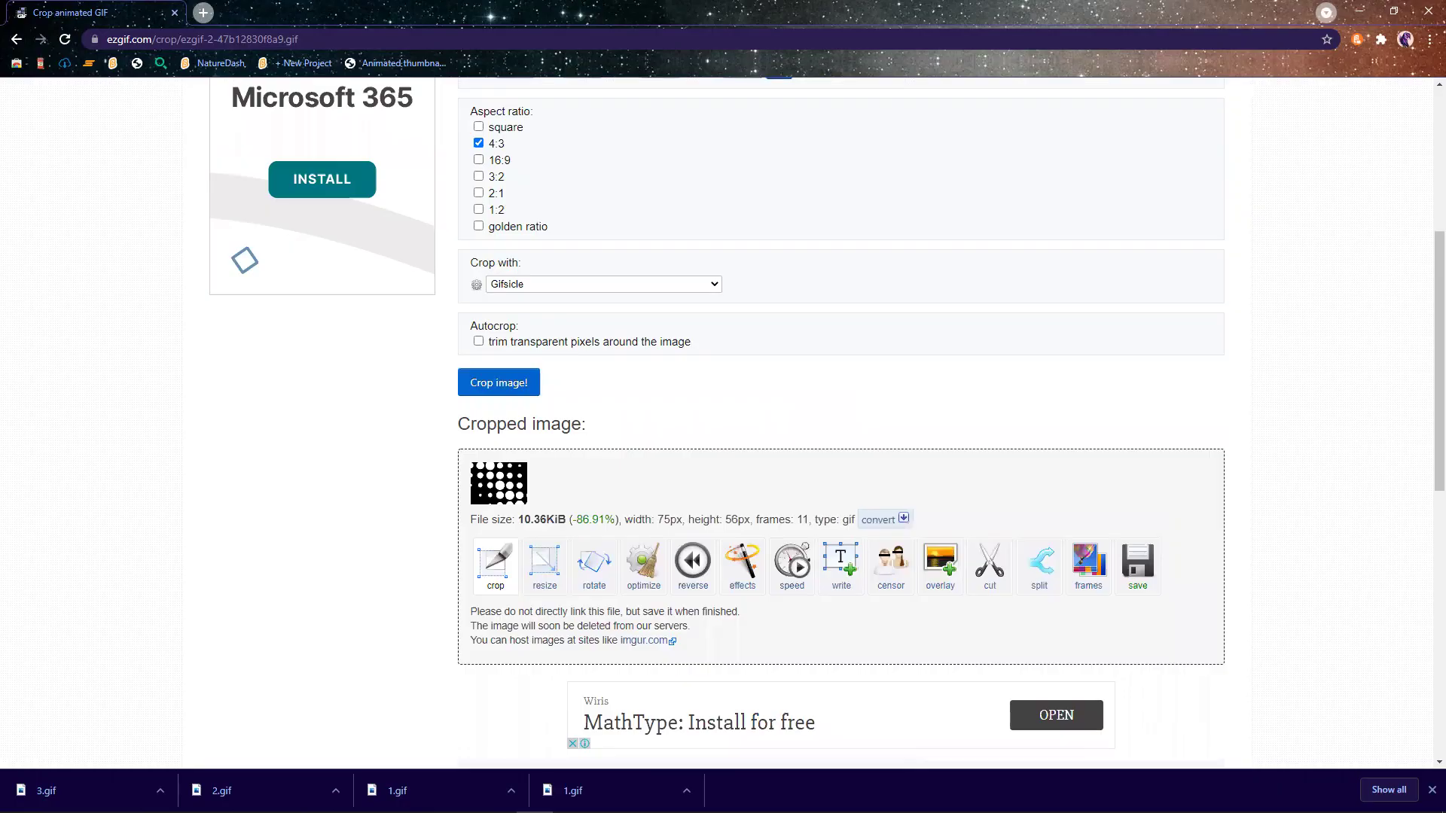
key("Escape")
Crop a 75 × 56 px piece at about Left 363, Top 18, save it as 5 and dismiss the list of downloads.
scroll(596, 468, "up", 5)
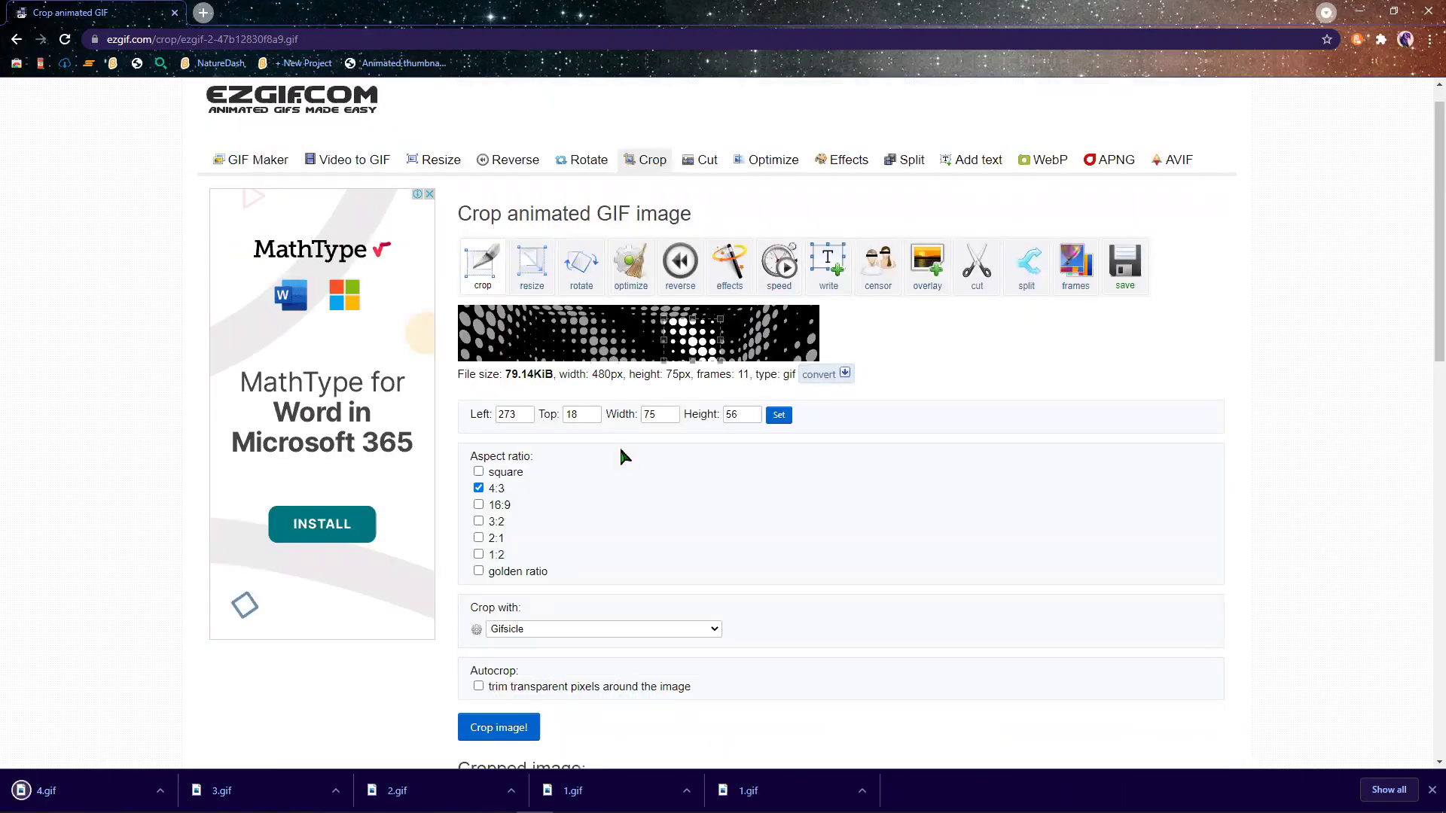
left_click_drag(701, 371, 770, 373)
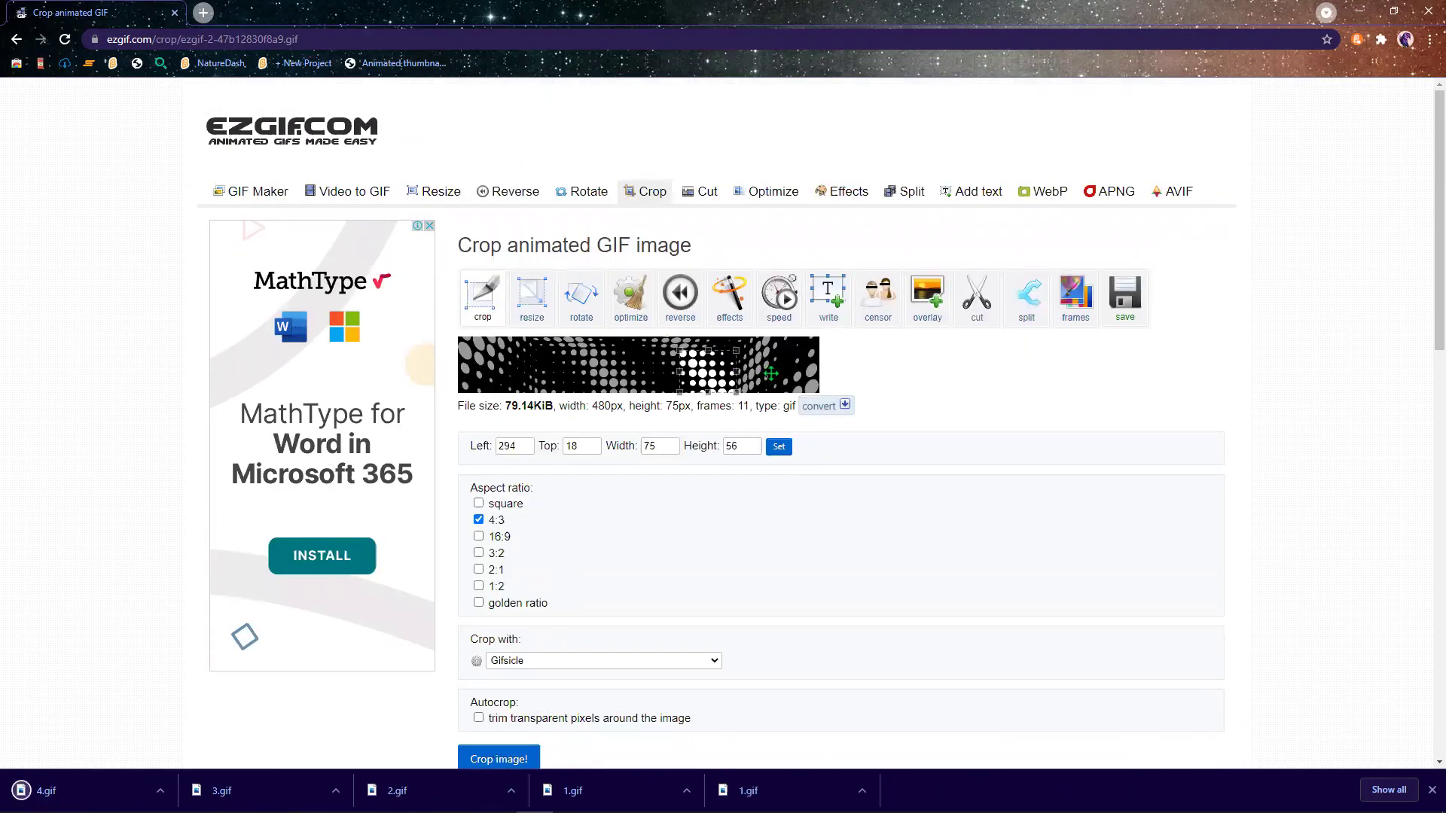
left_click(498, 759)
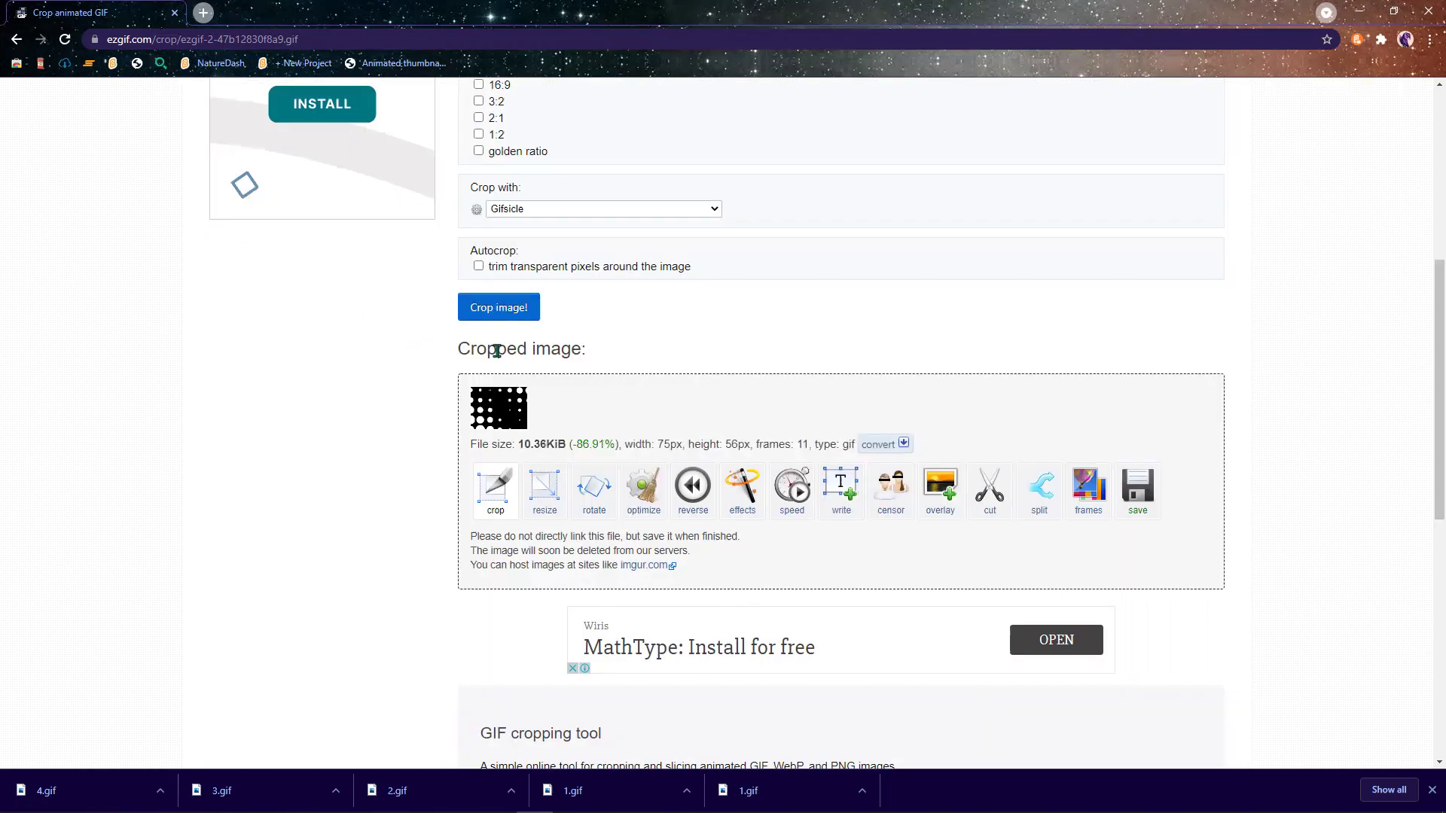
left_click(510, 322)
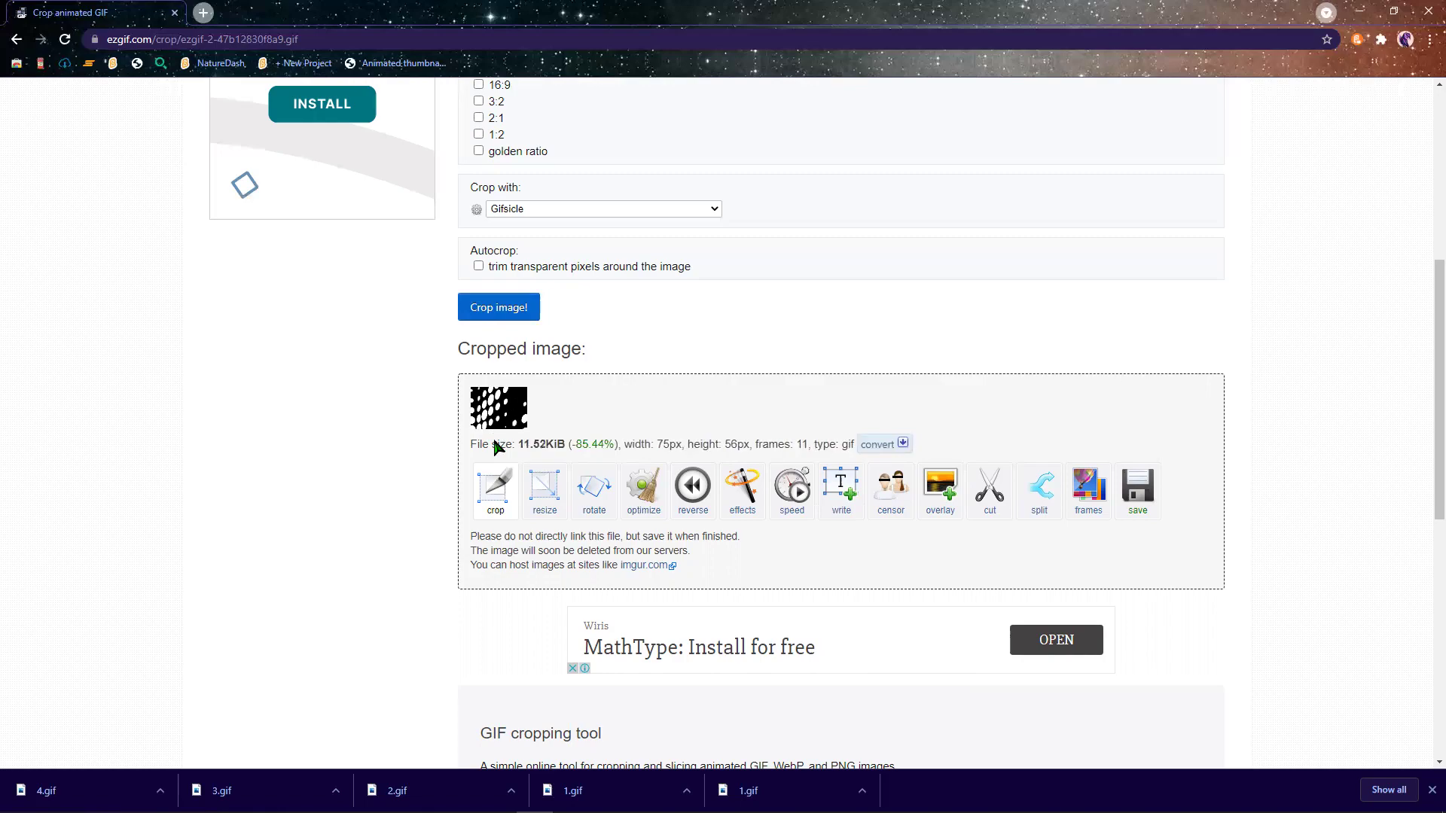
key("Return")
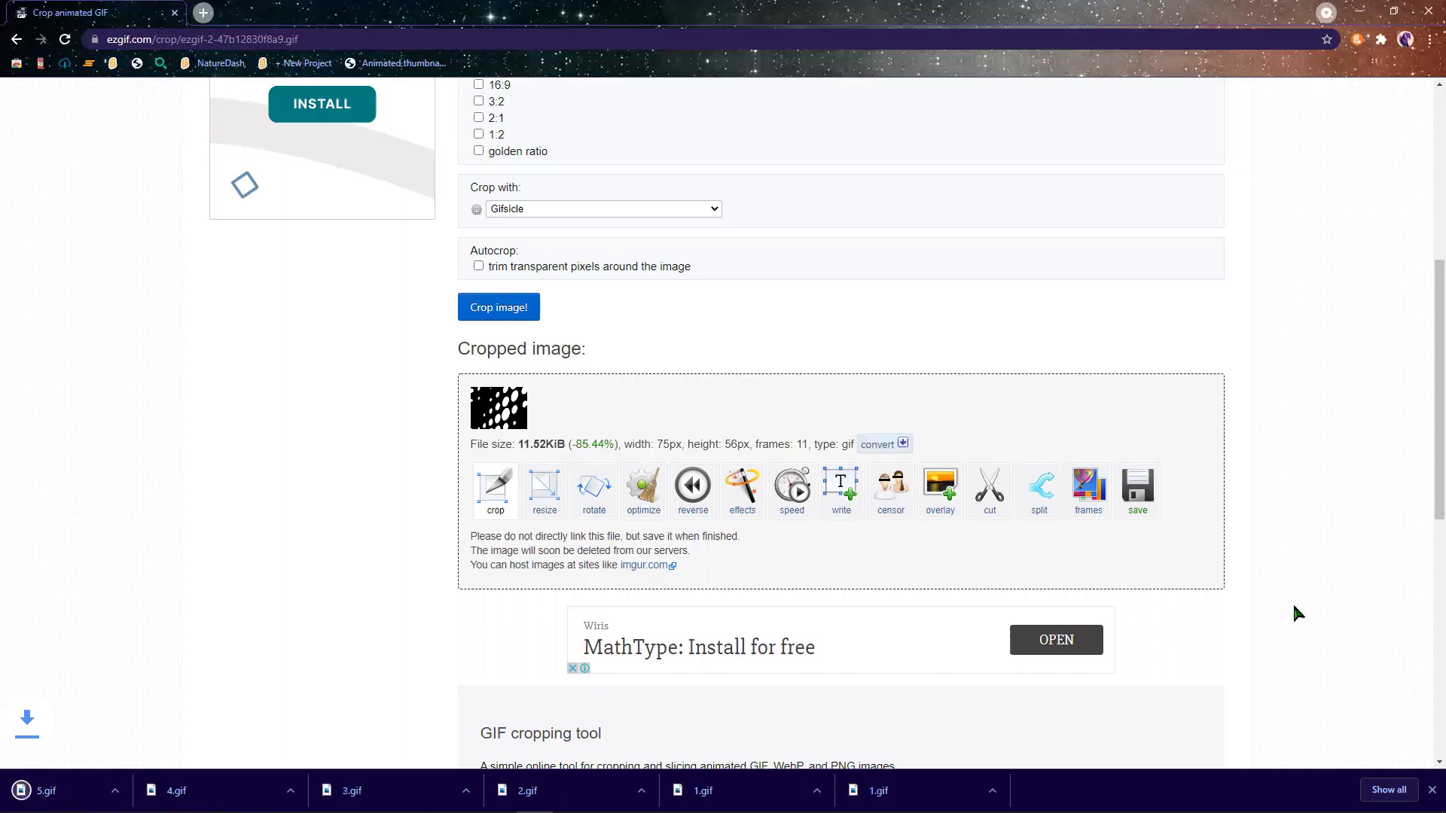
left_click(1431, 791)
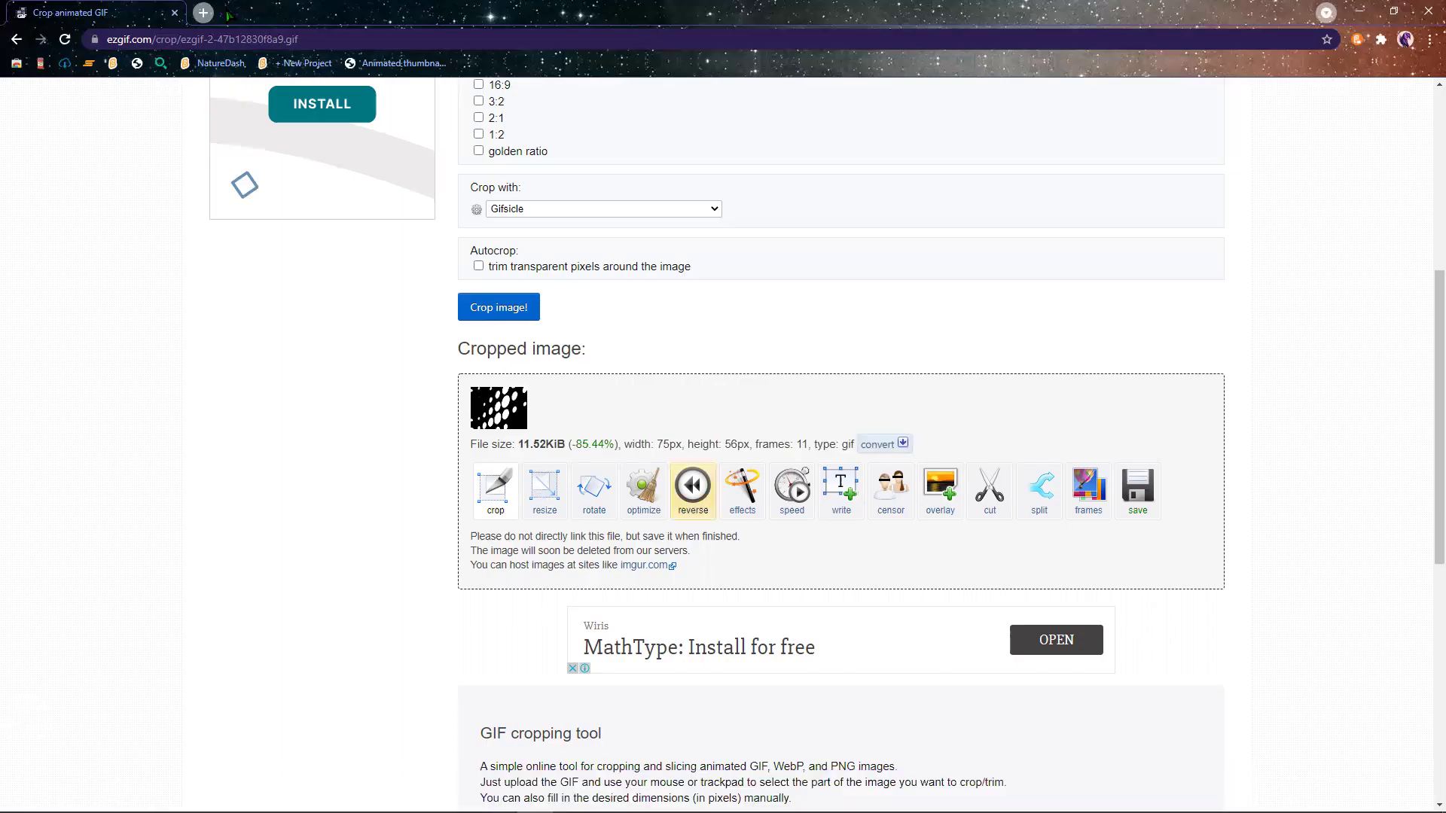
Switch to Scratch from a new browser tab, create a new project and delete its default cat sprite.
key("Home")
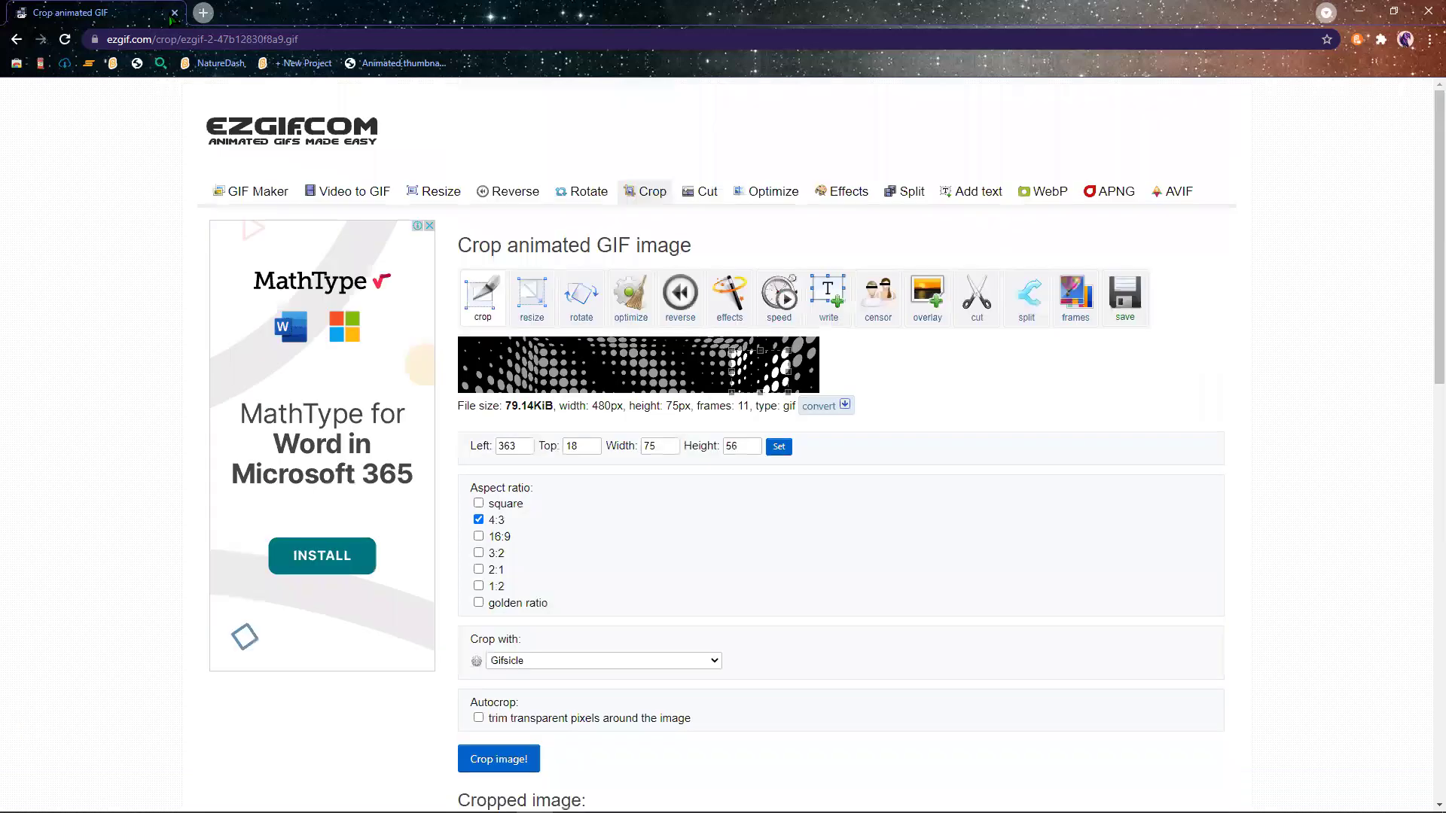
left_click(204, 12)
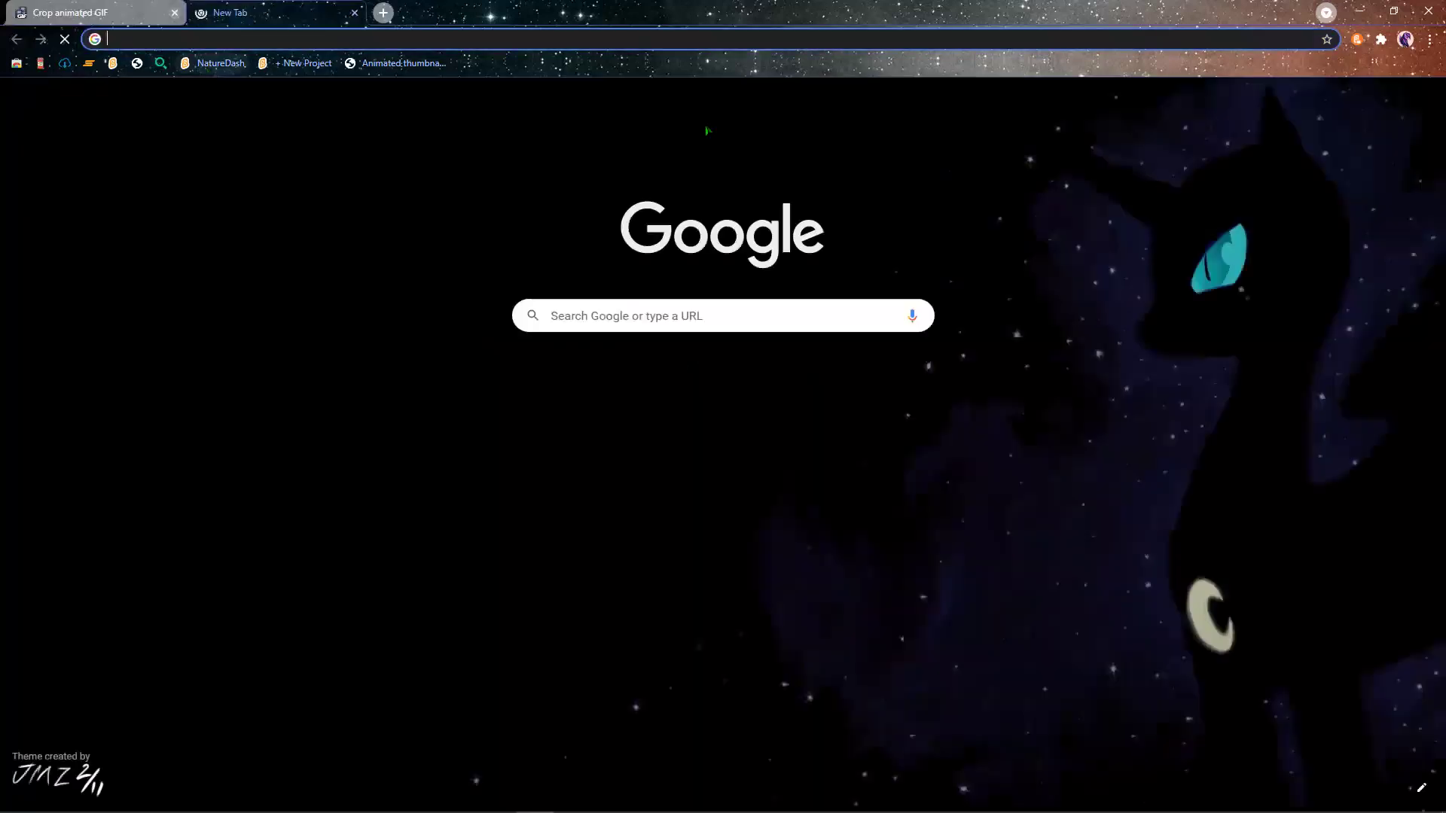
left_click(214, 62)
left_click(298, 67)
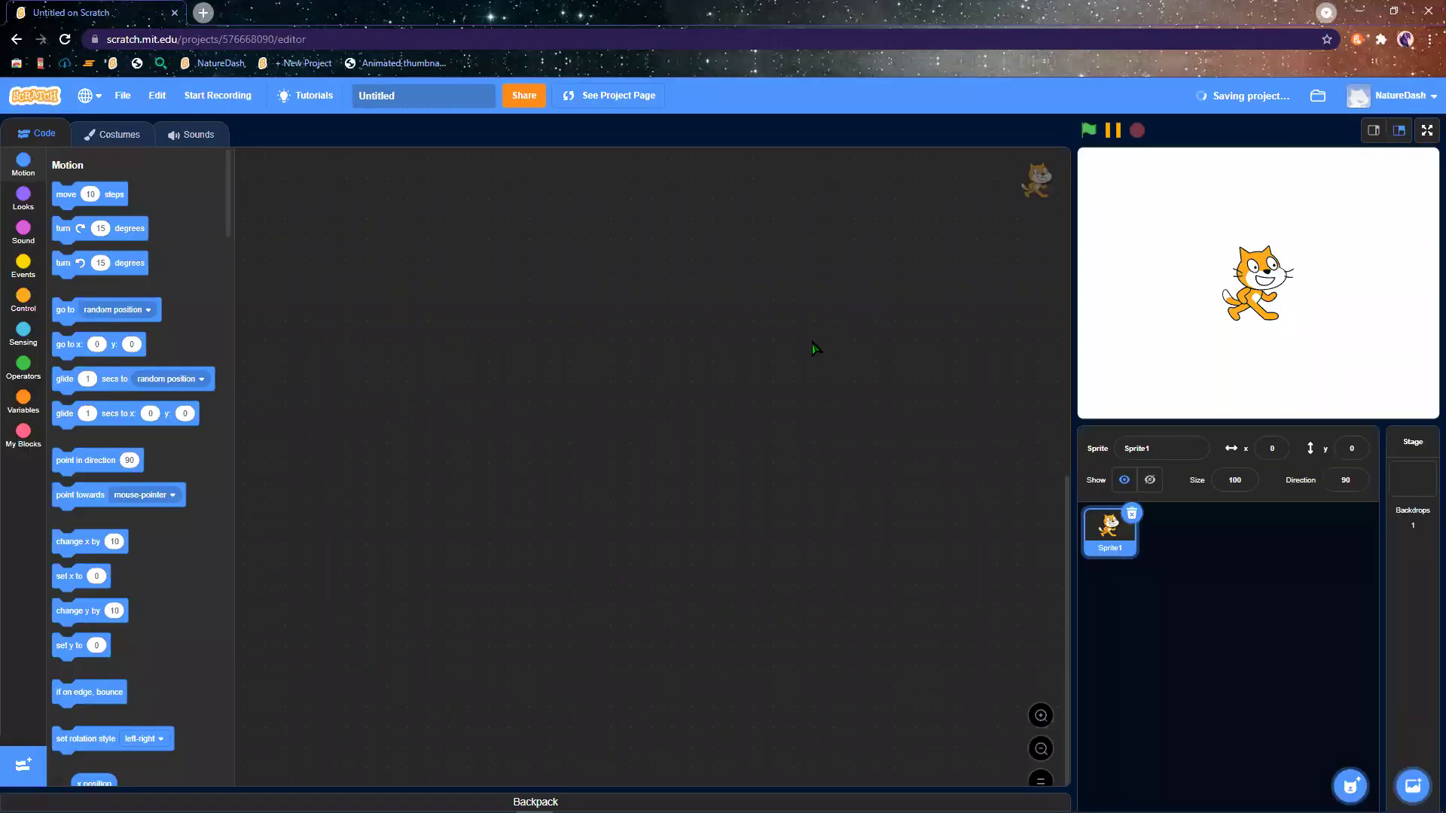
left_click(1131, 514)
Add the text "Hi" to the backdrop, enlarge it, set its font to Marker and centre it on the canvas.
mouse_move(1351, 785)
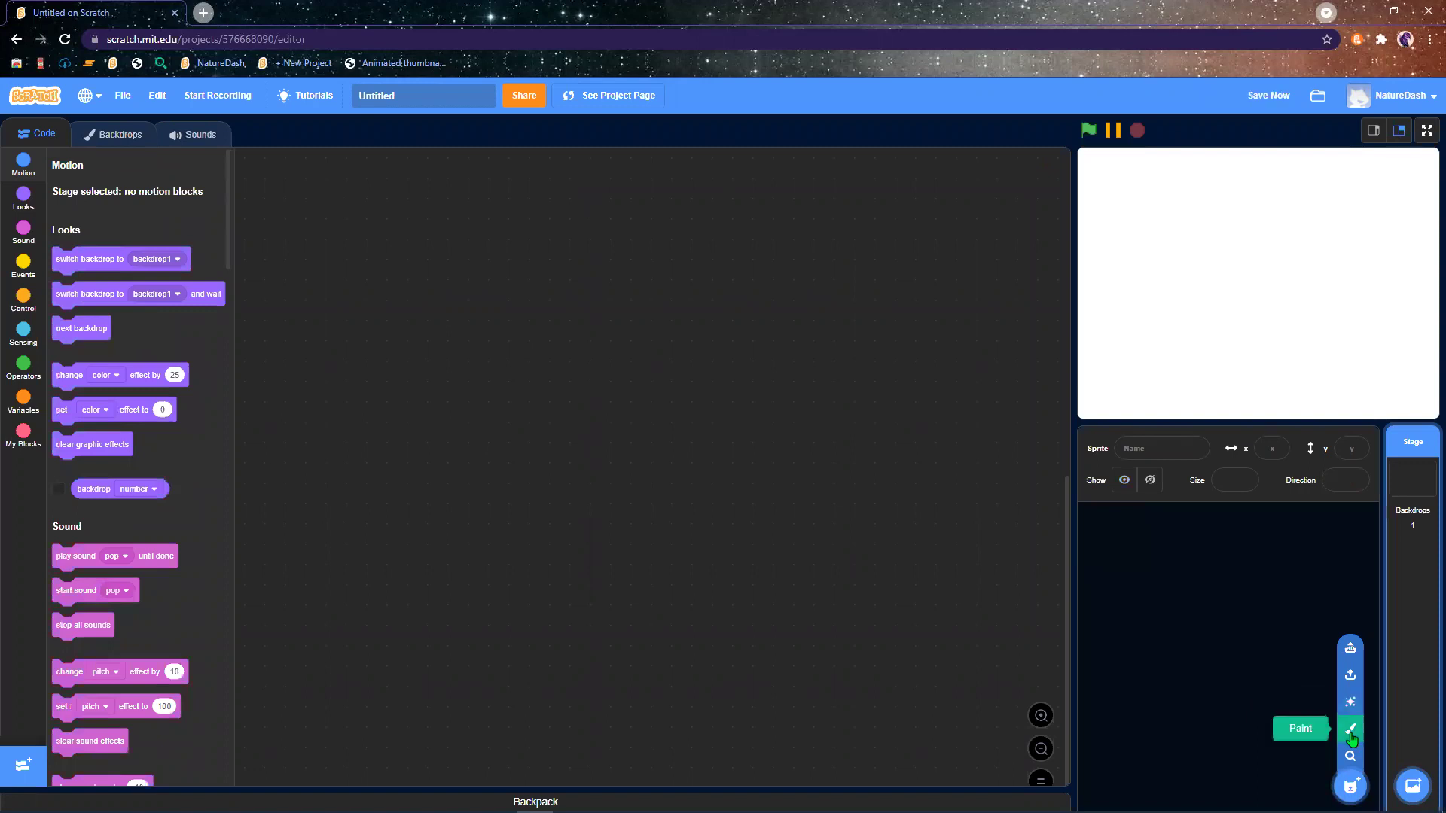
left_click(133, 141)
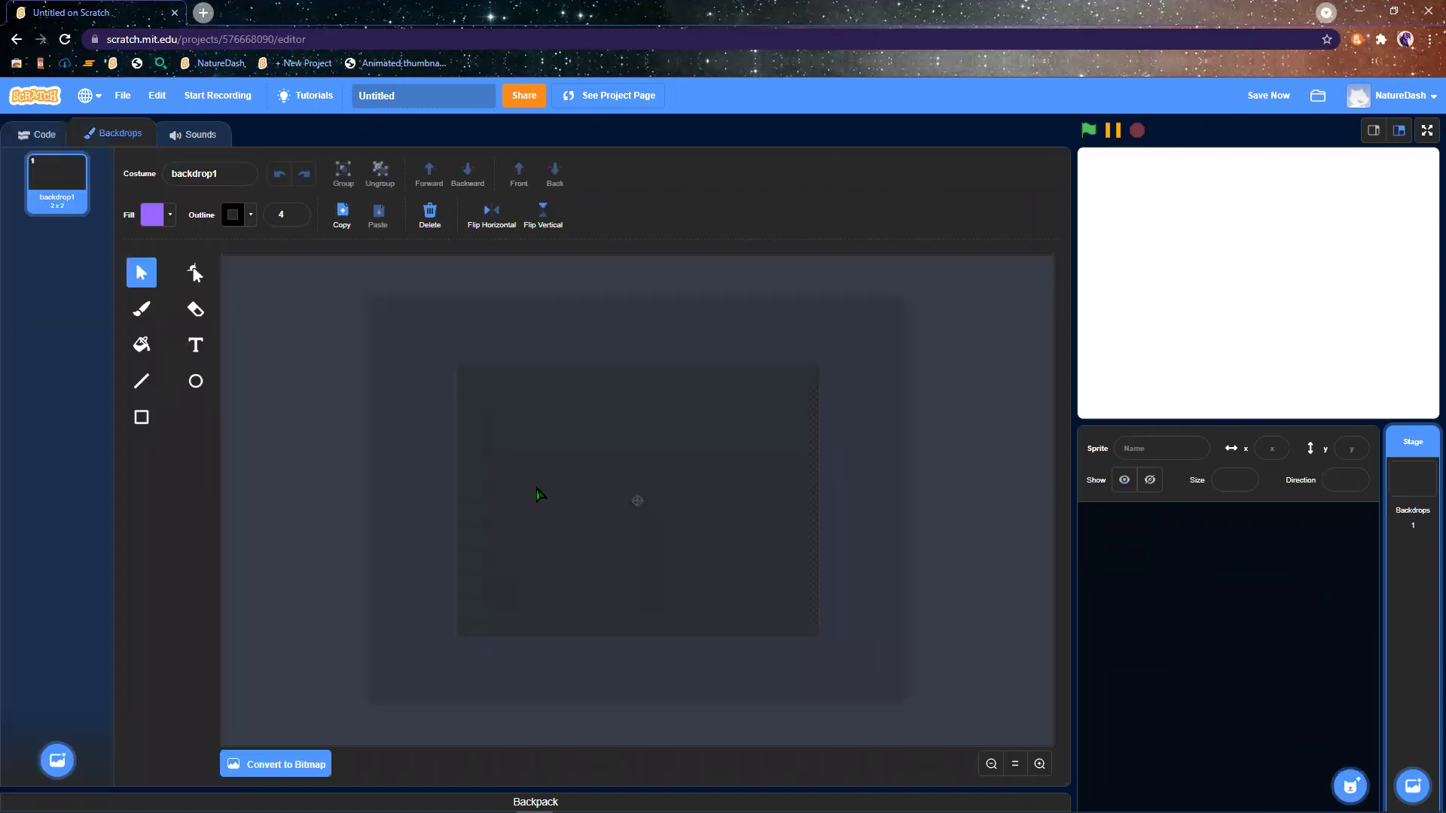
type("t")
type("Hi")
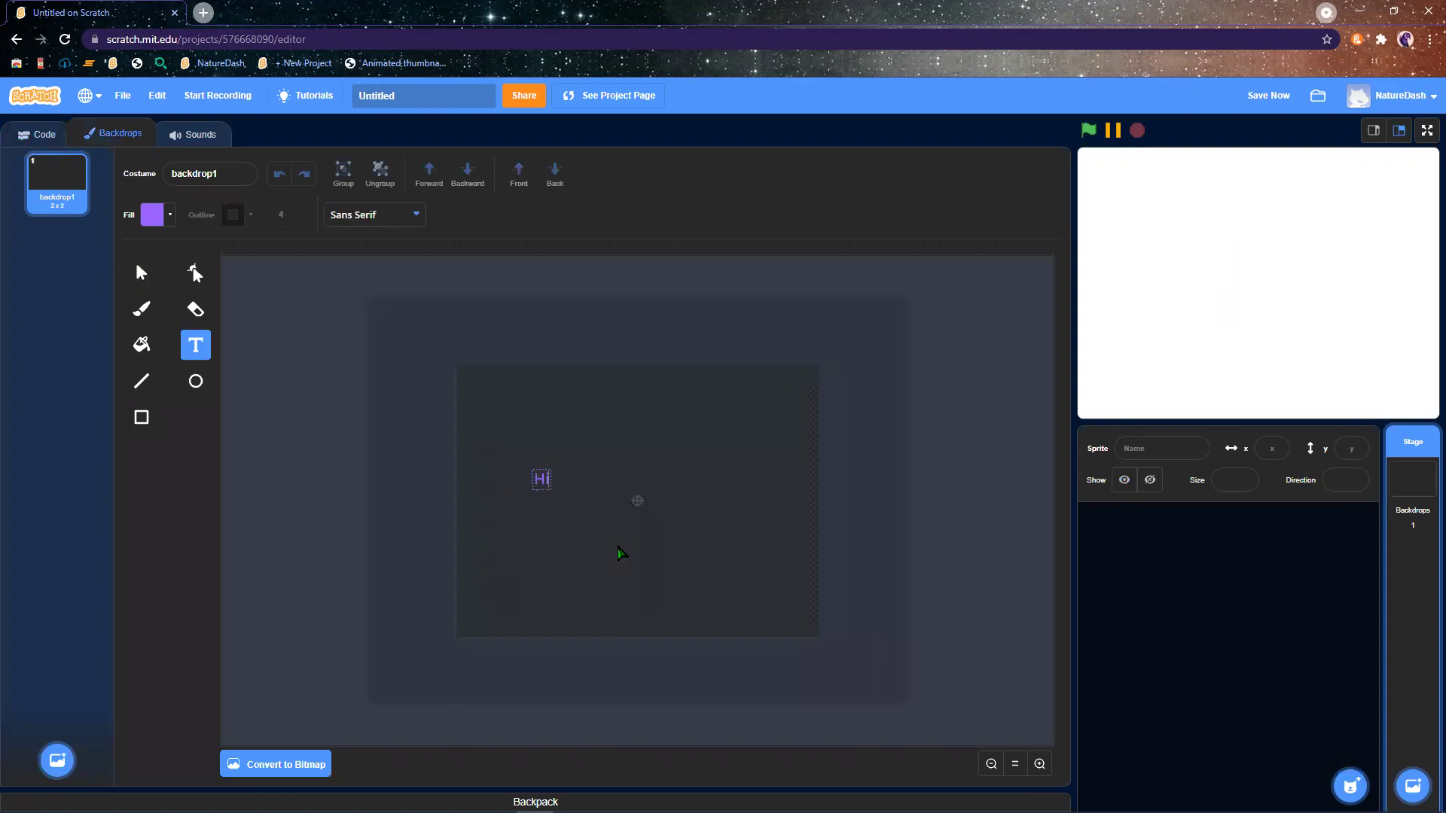
left_click_drag(642, 563, 642, 565)
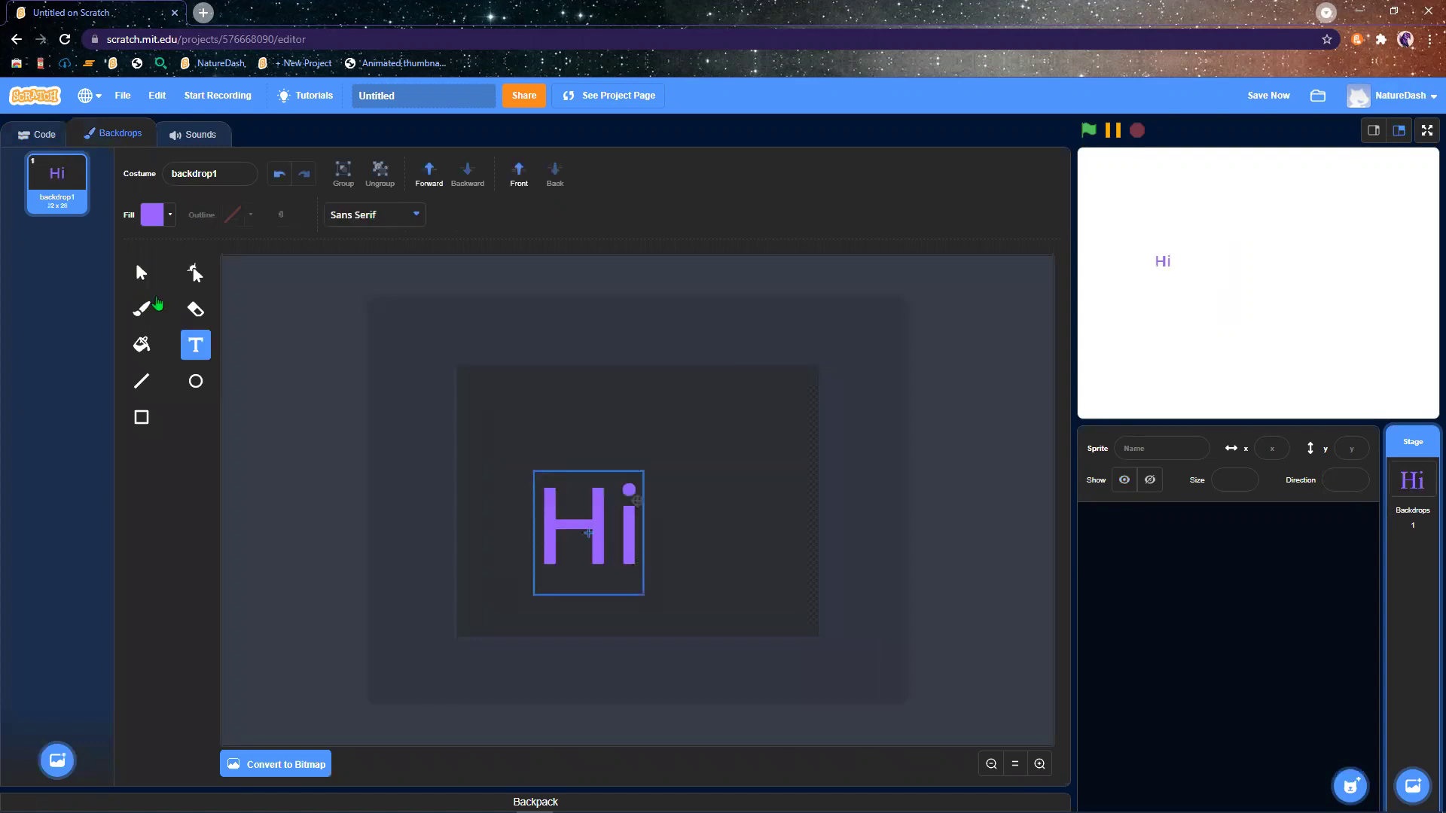
left_click(374, 215)
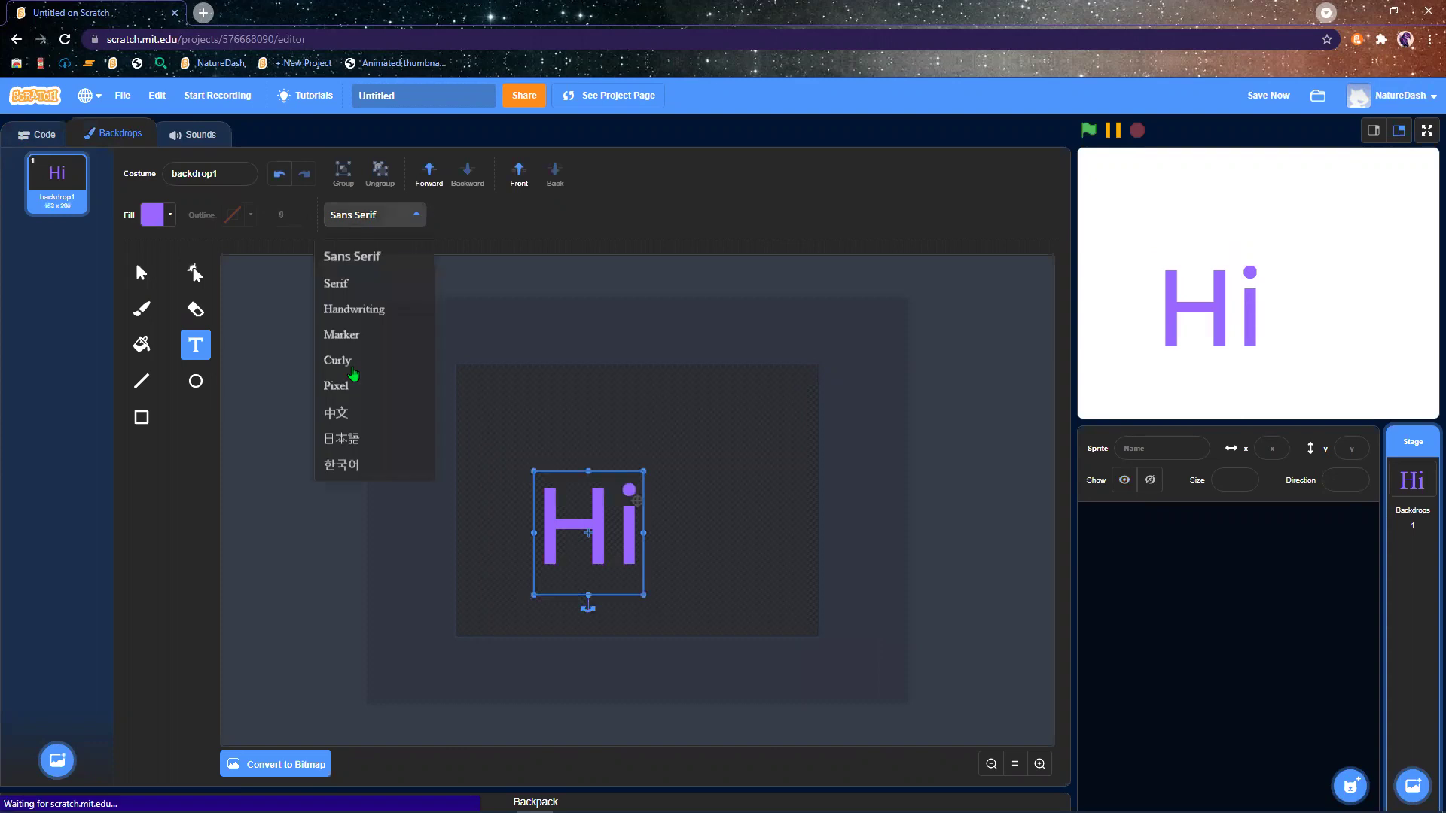
left_click(646, 495)
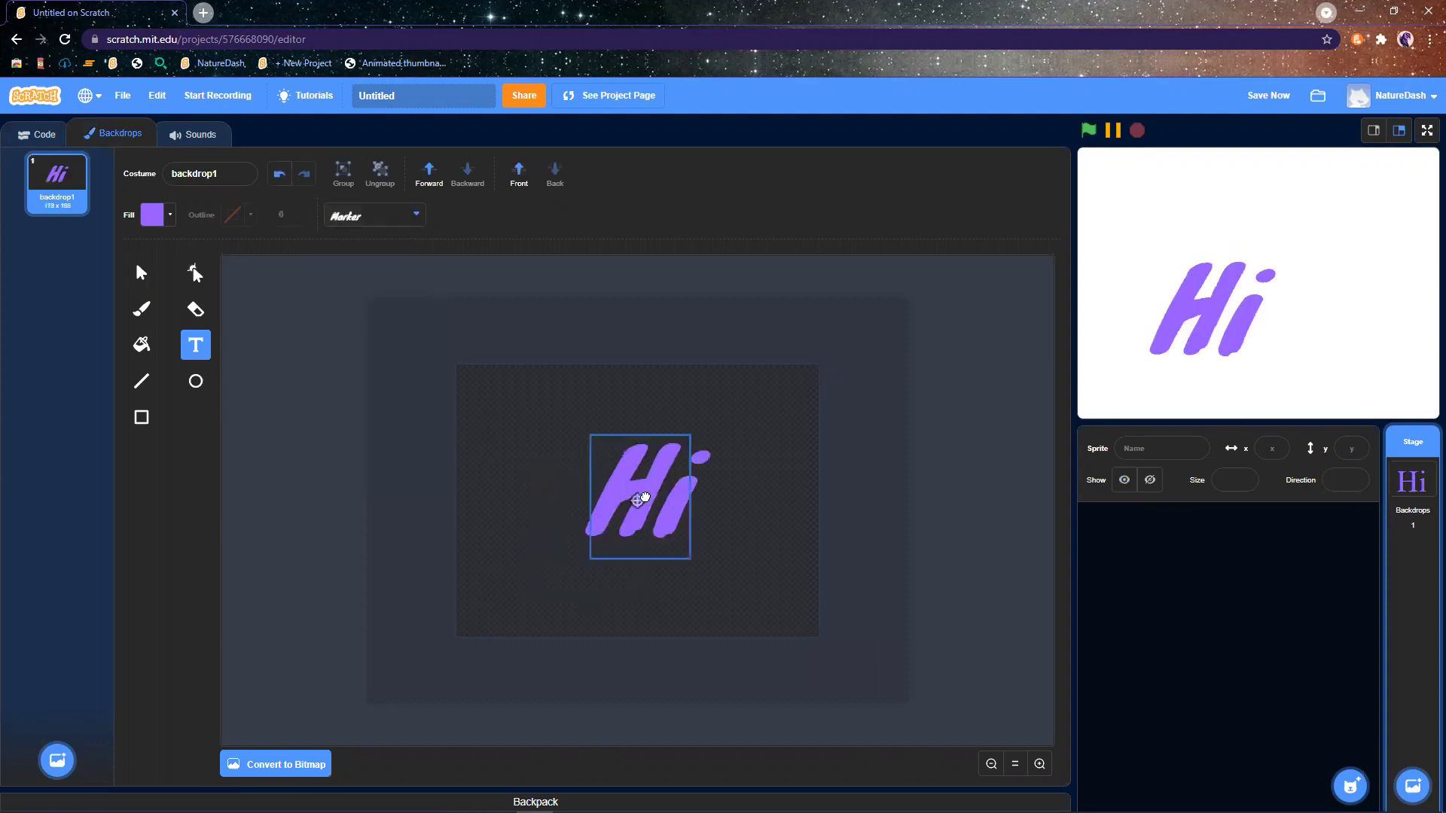
Fill the "Hi" text on the backdrop with a deeper blue-violet colour.
left_click(141, 344)
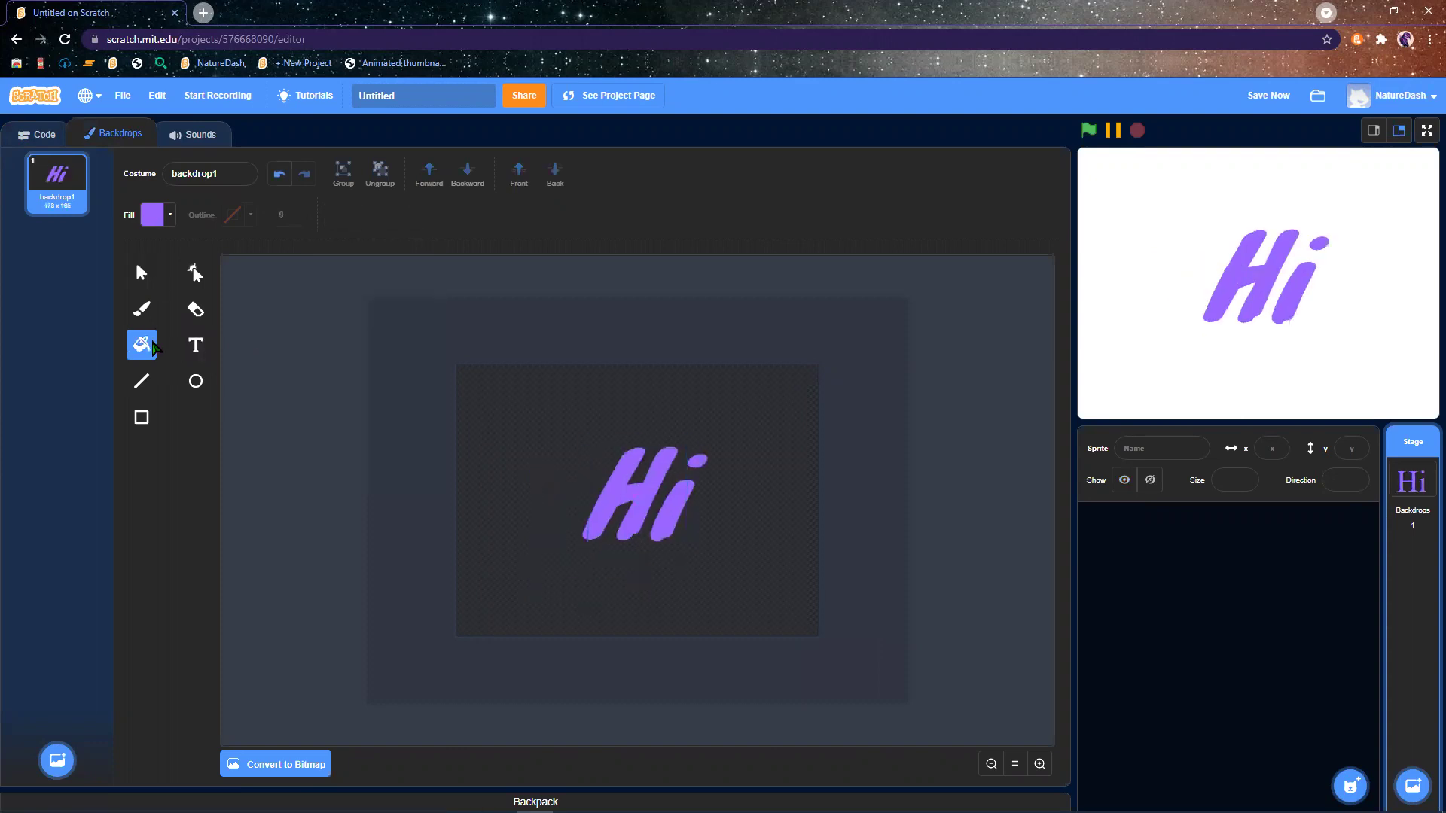
left_click(152, 215)
left_click(640, 497)
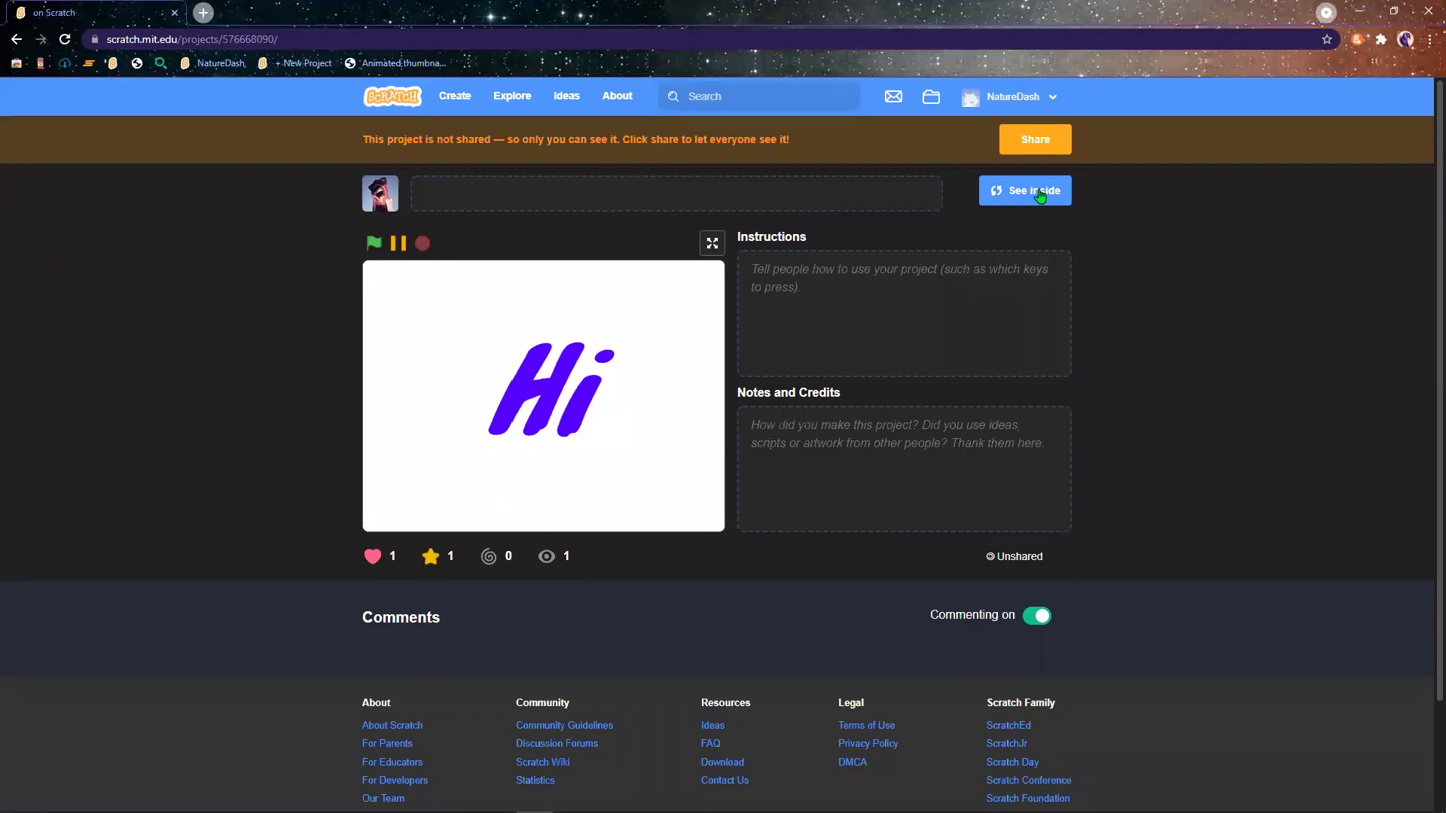
Use the animated thumbnail bookmarklet to set image 5 from Documents as the project's thumbnail, and share the project.
left_click(352, 65)
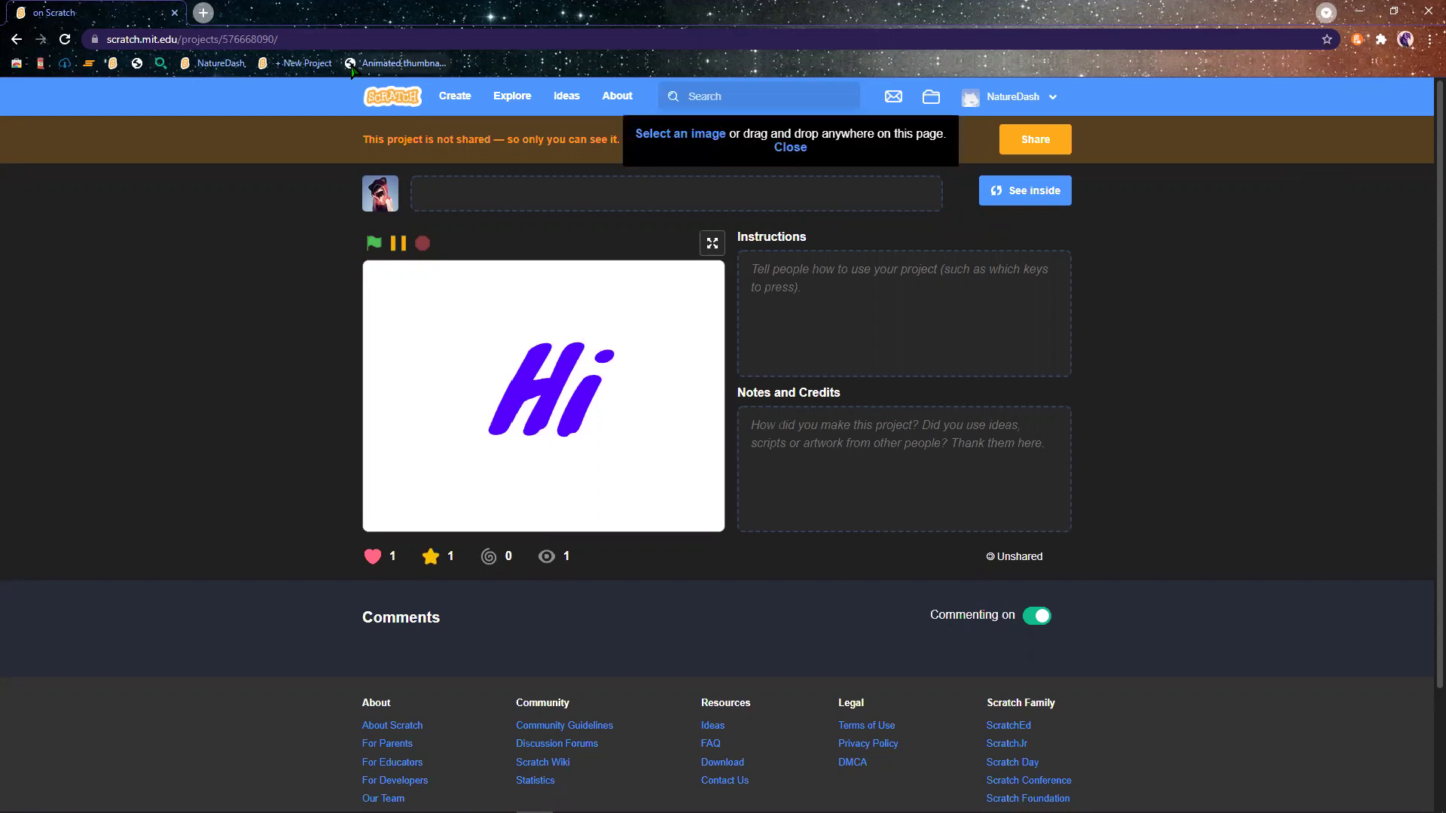
left_click(647, 140)
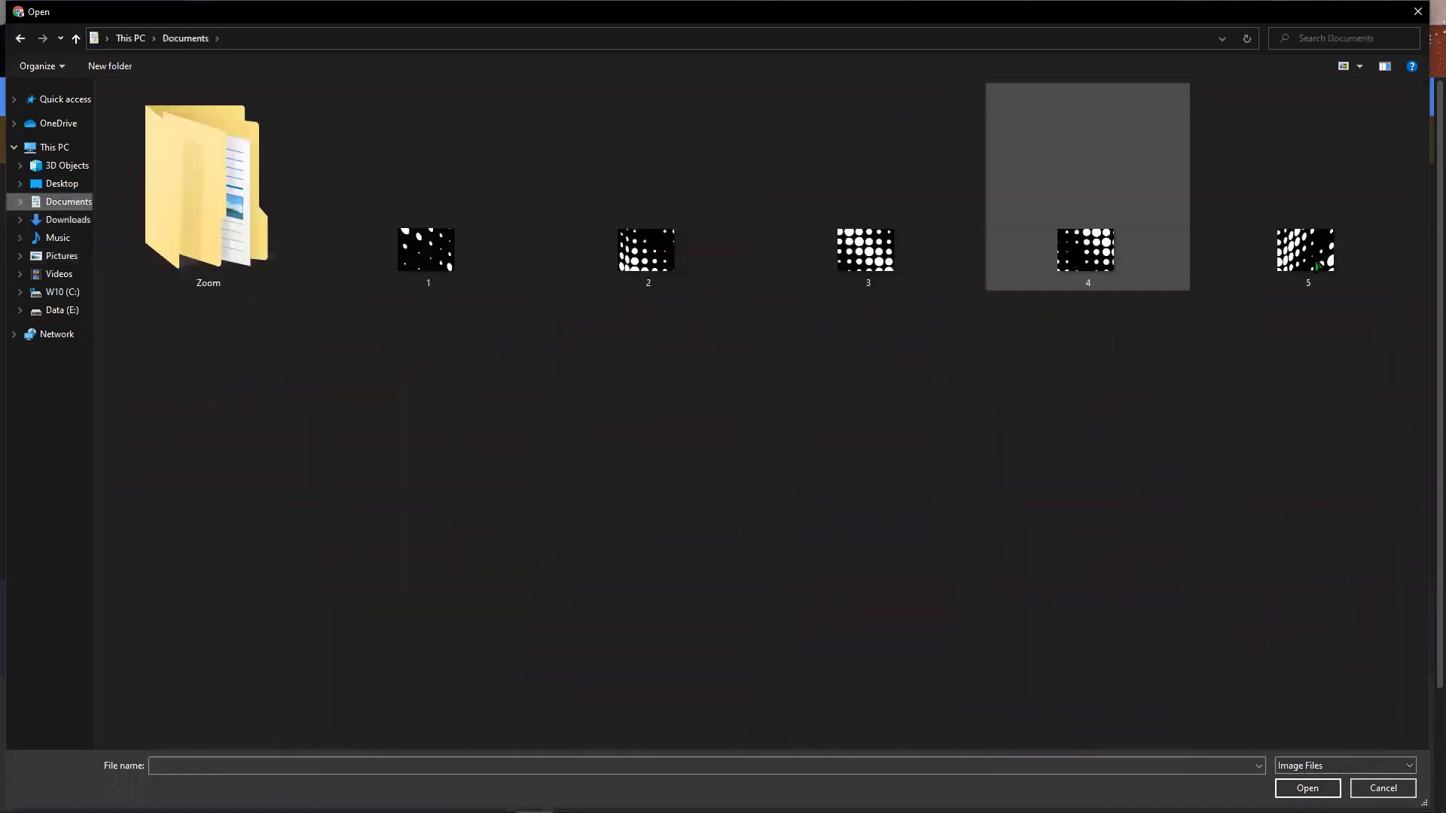
double_click(1311, 253)
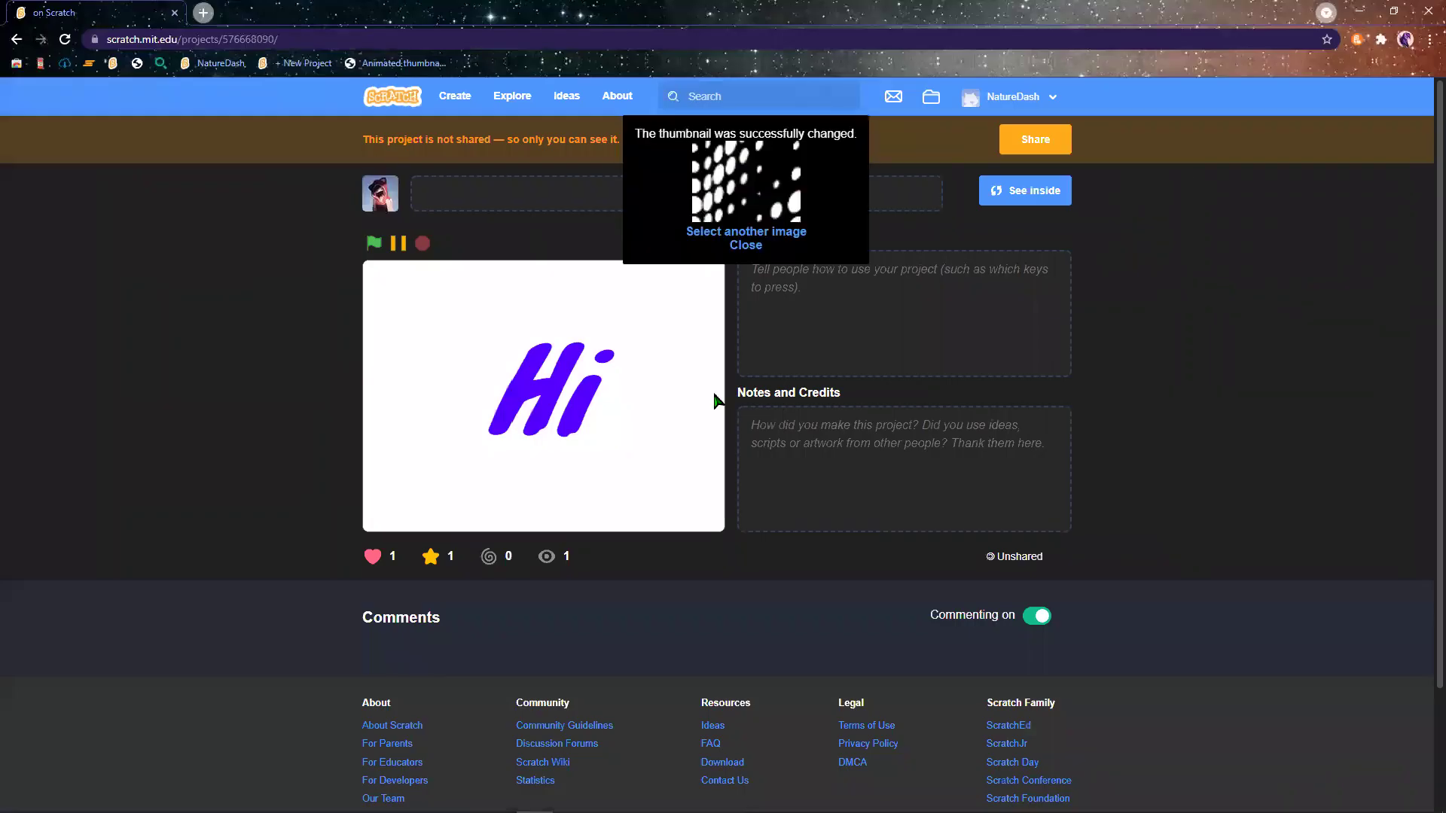
left_click(1024, 140)
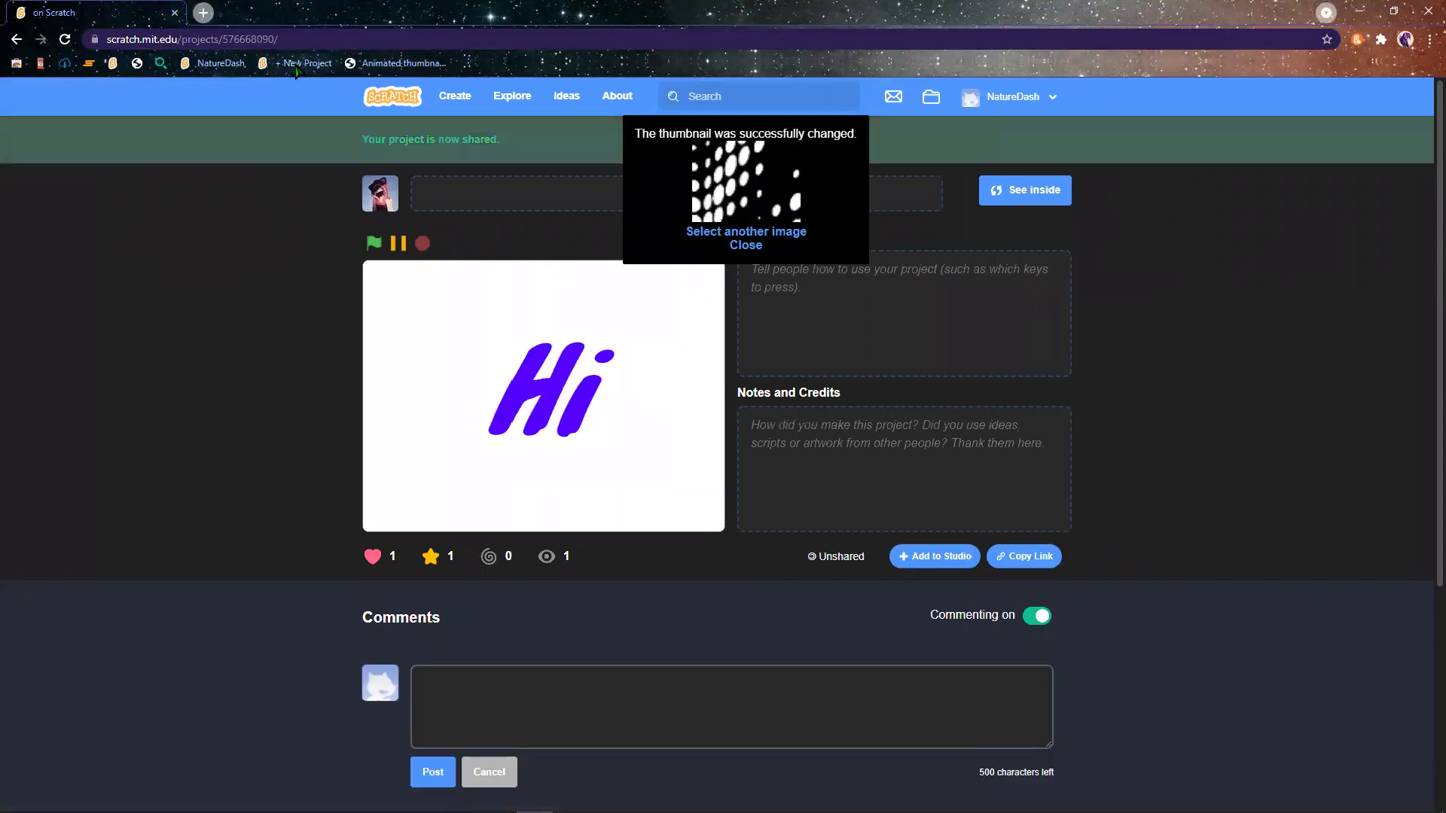
Create another new Scratch project, clear its title on the project page and love it.
left_click(297, 67)
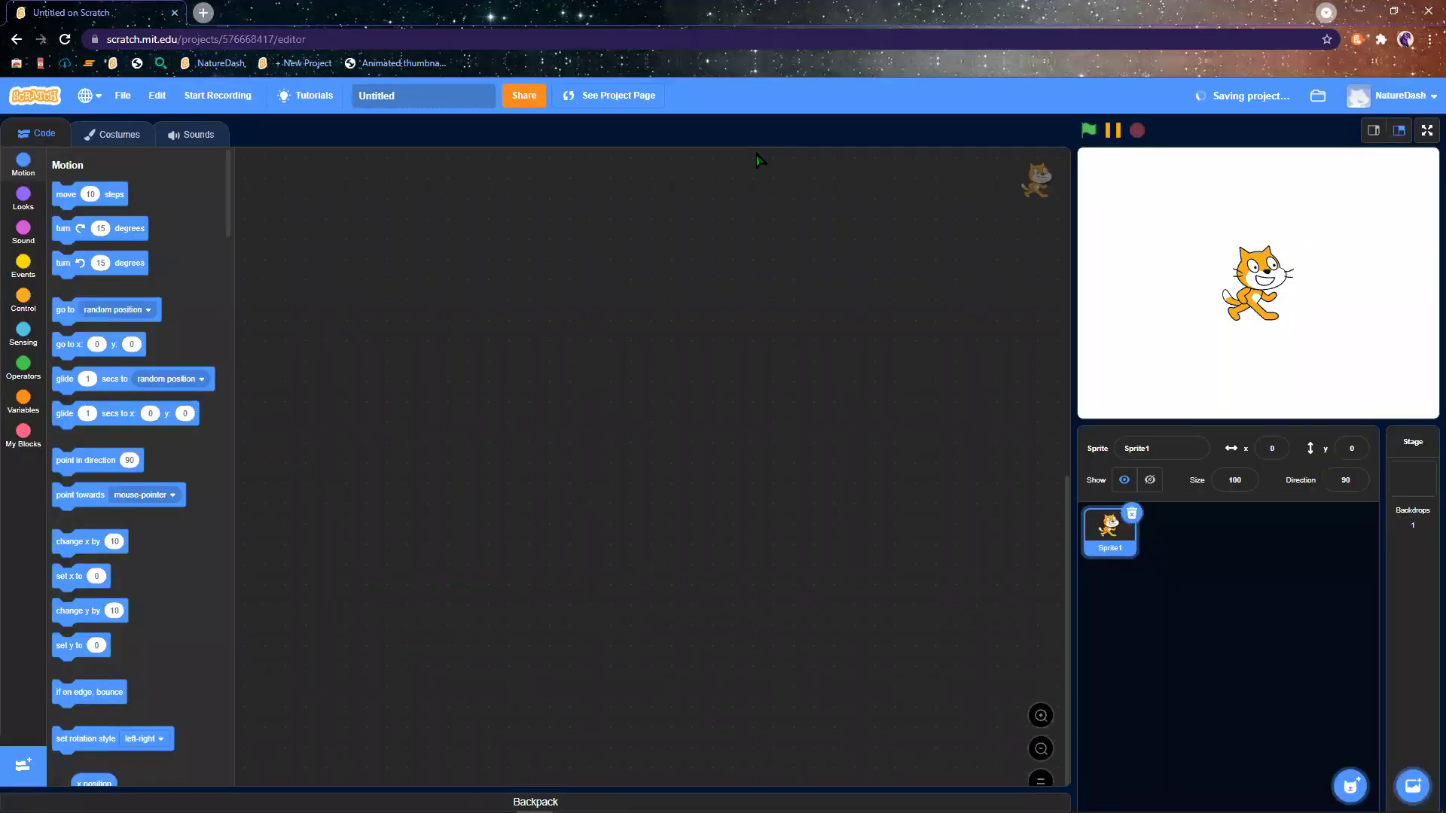
left_click(640, 96)
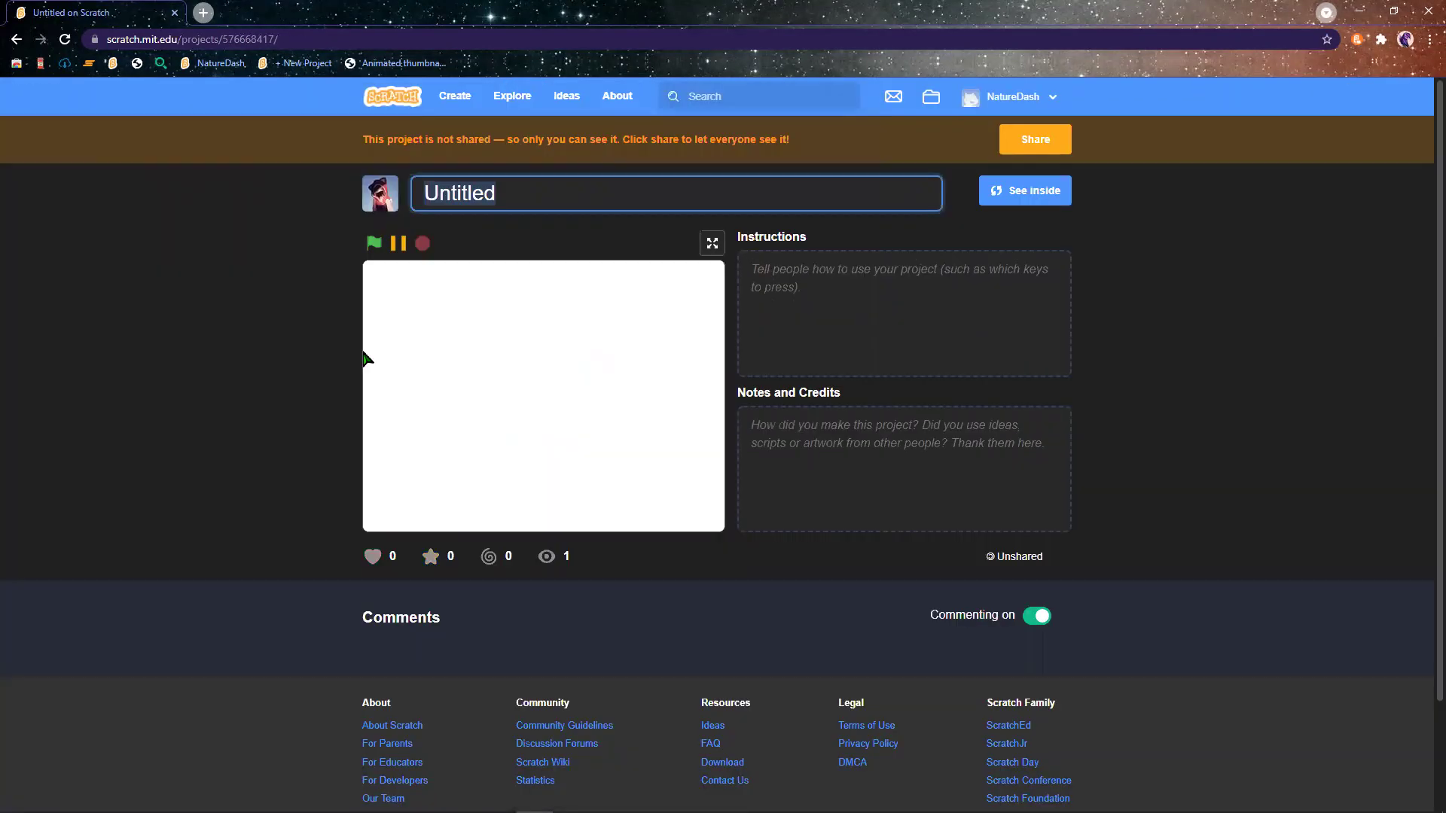
key("BackSpace")
left_click(372, 556)
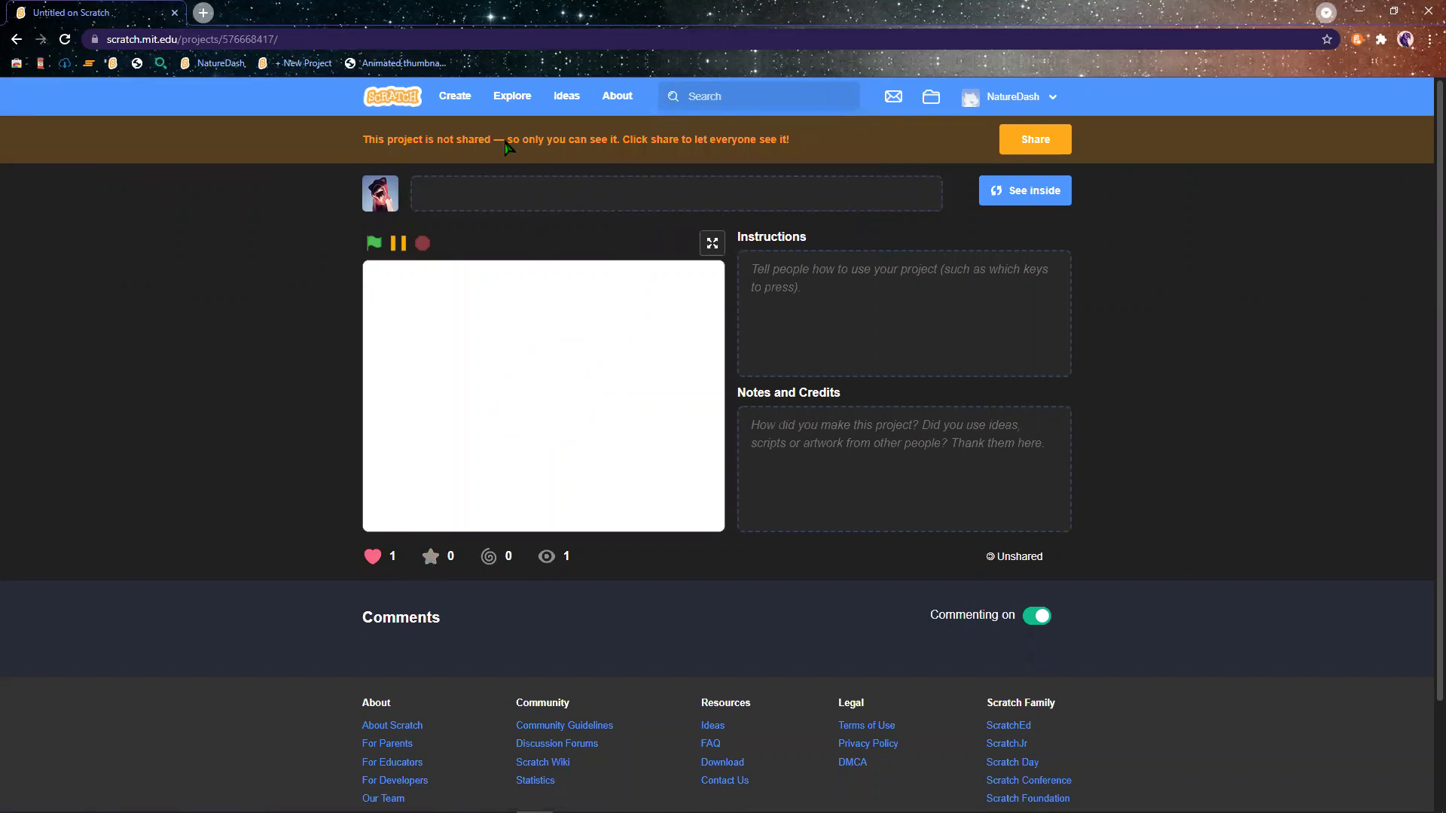
Use the animated thumbnail bookmarklet to set image 4 from Documents as the second project's thumbnail.
left_click(399, 63)
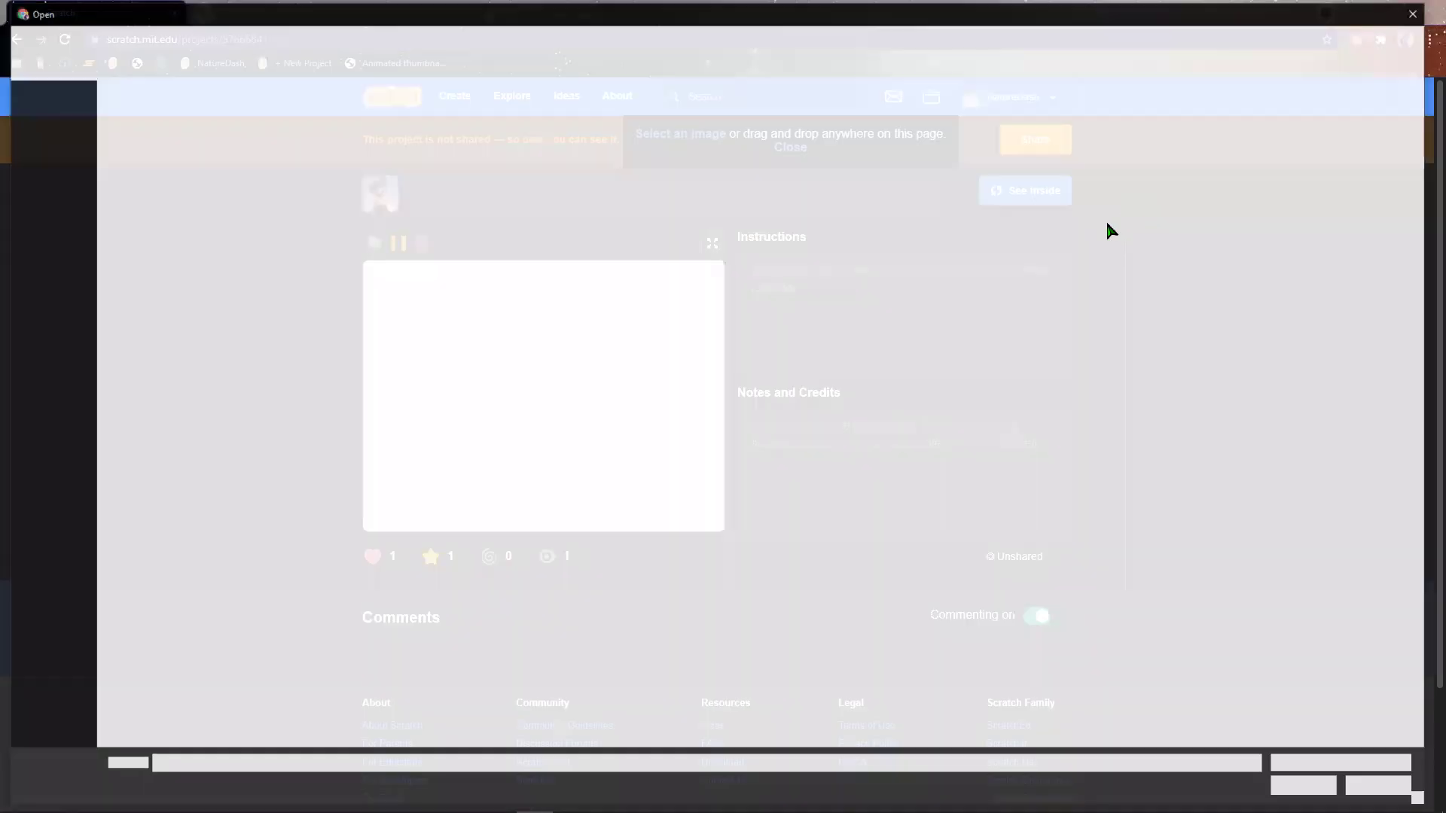
double_click(1039, 145)
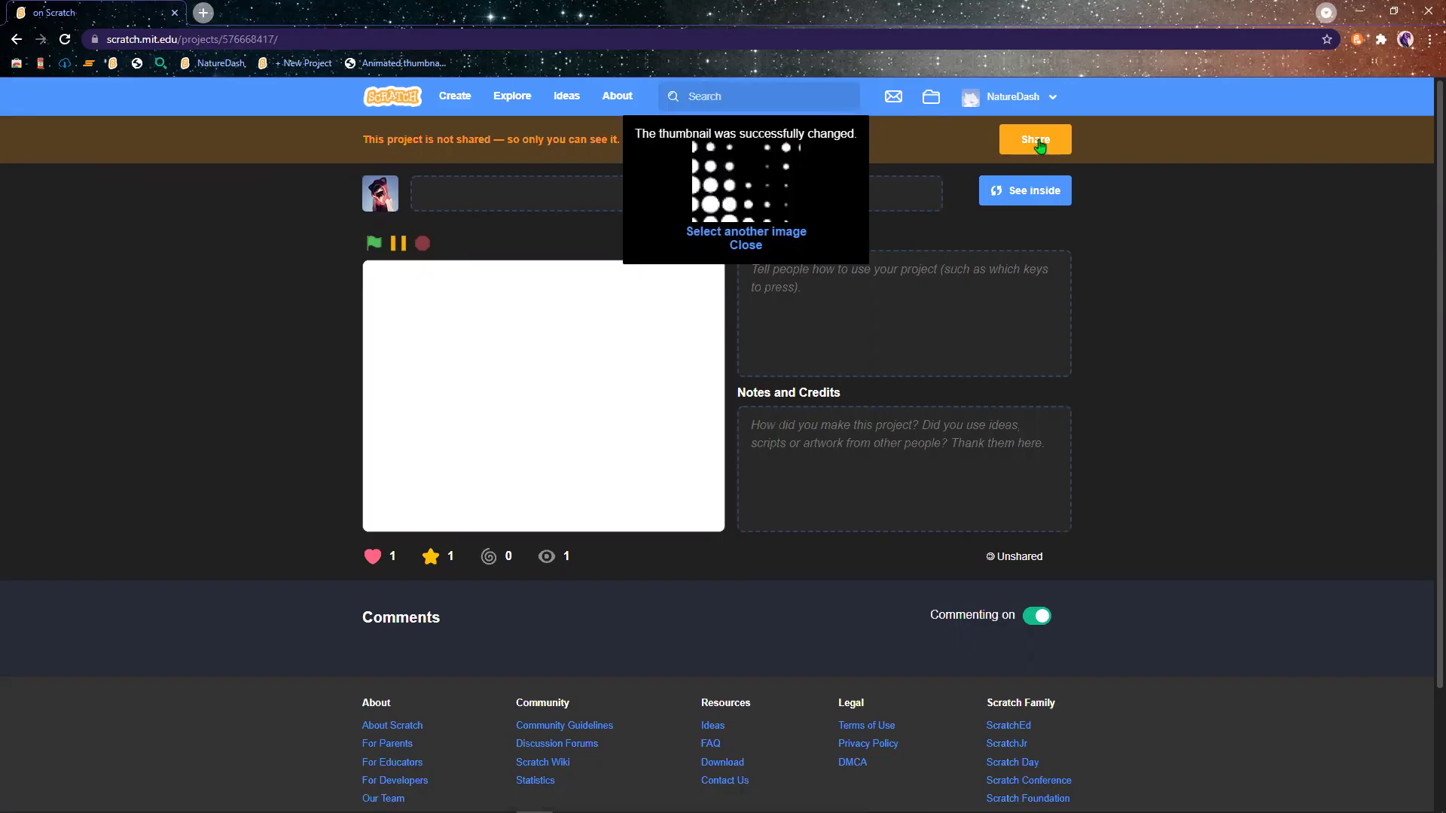
Share the project that has image 4 as its thumbnail, and create another new Scratch project.
left_click(1039, 141)
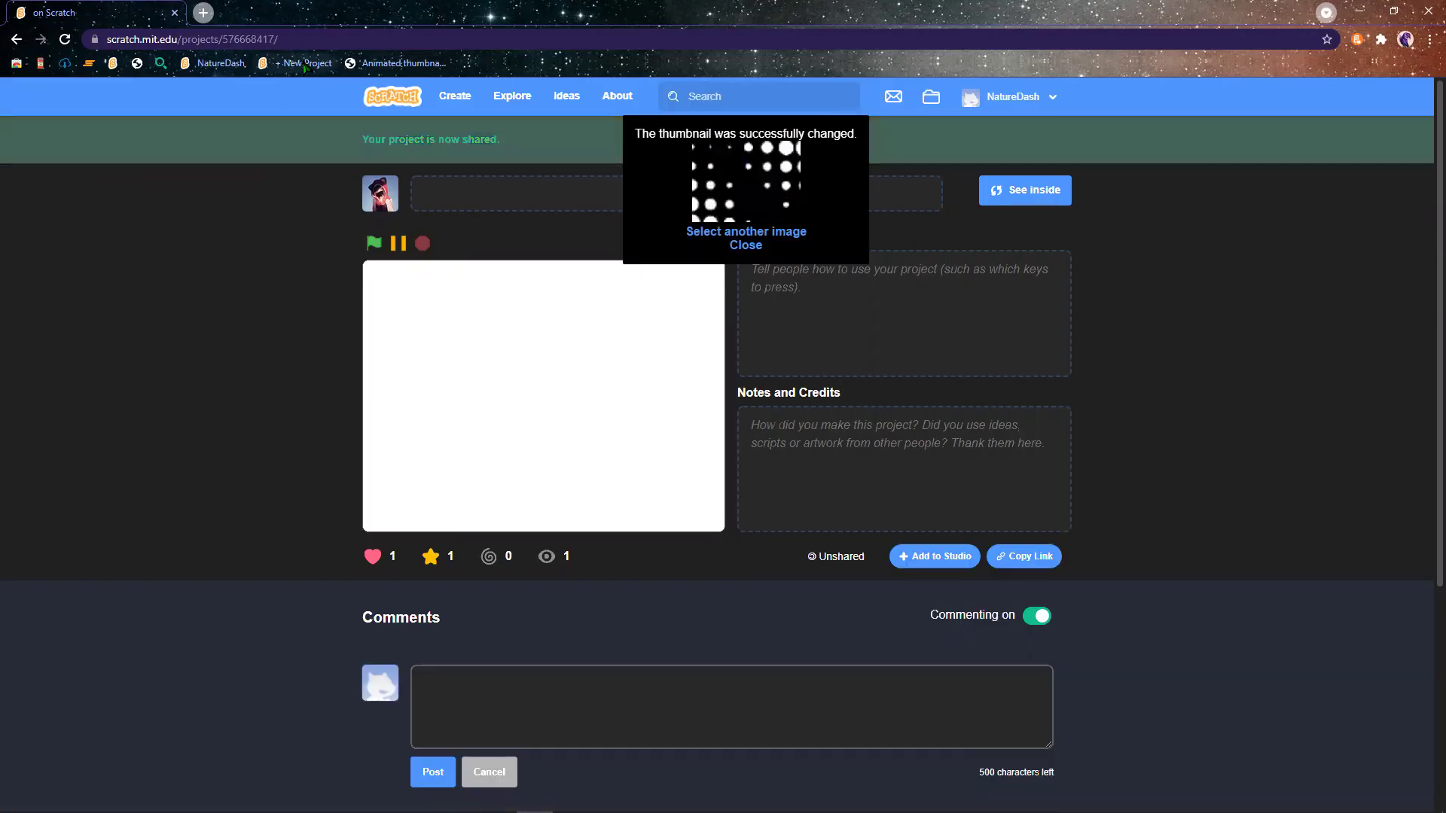
left_click(305, 65)
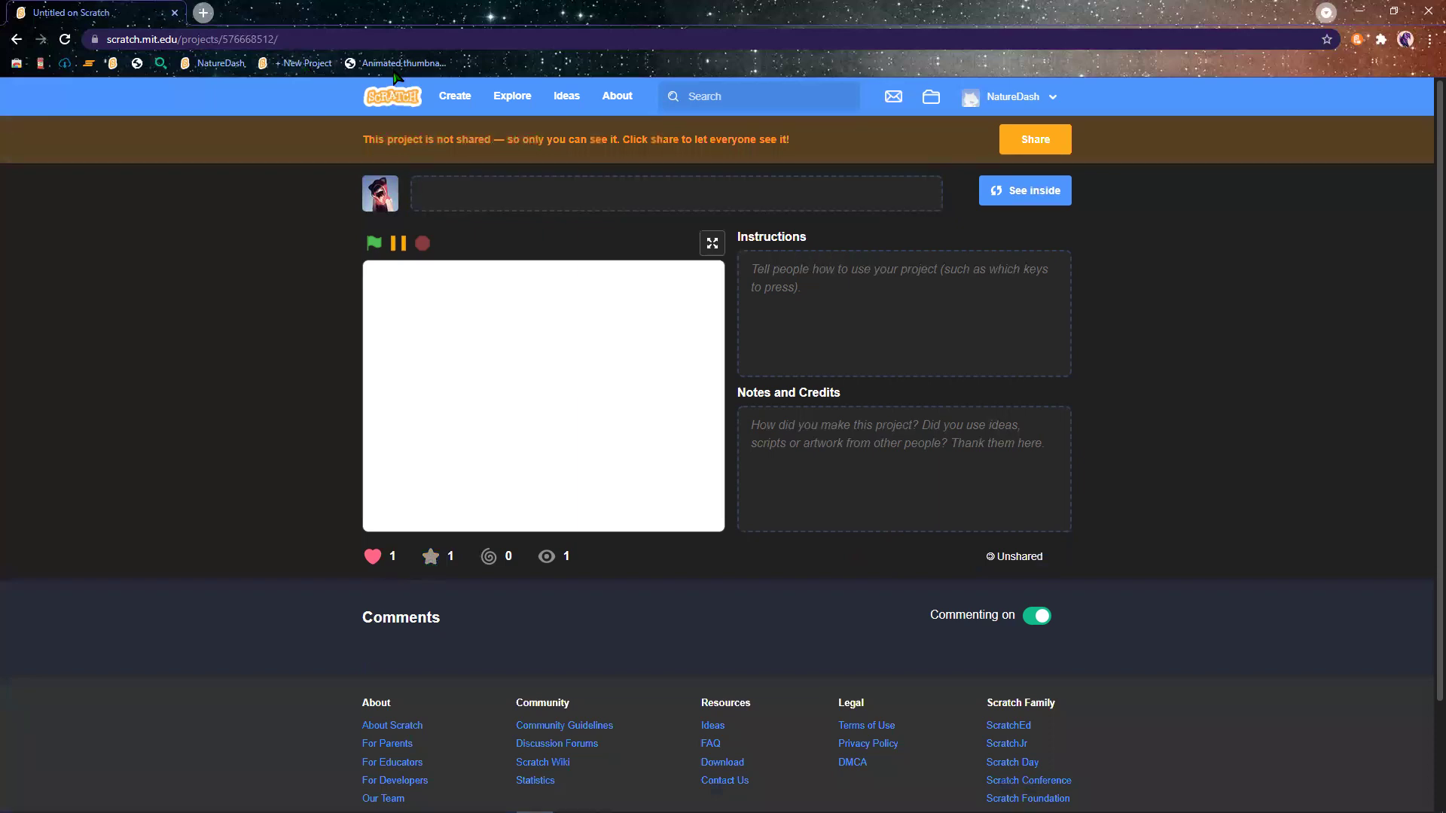
Use the animated thumbnail bookmarklet to set image 3 from Documents as the new project's thumbnail.
left_click(395, 66)
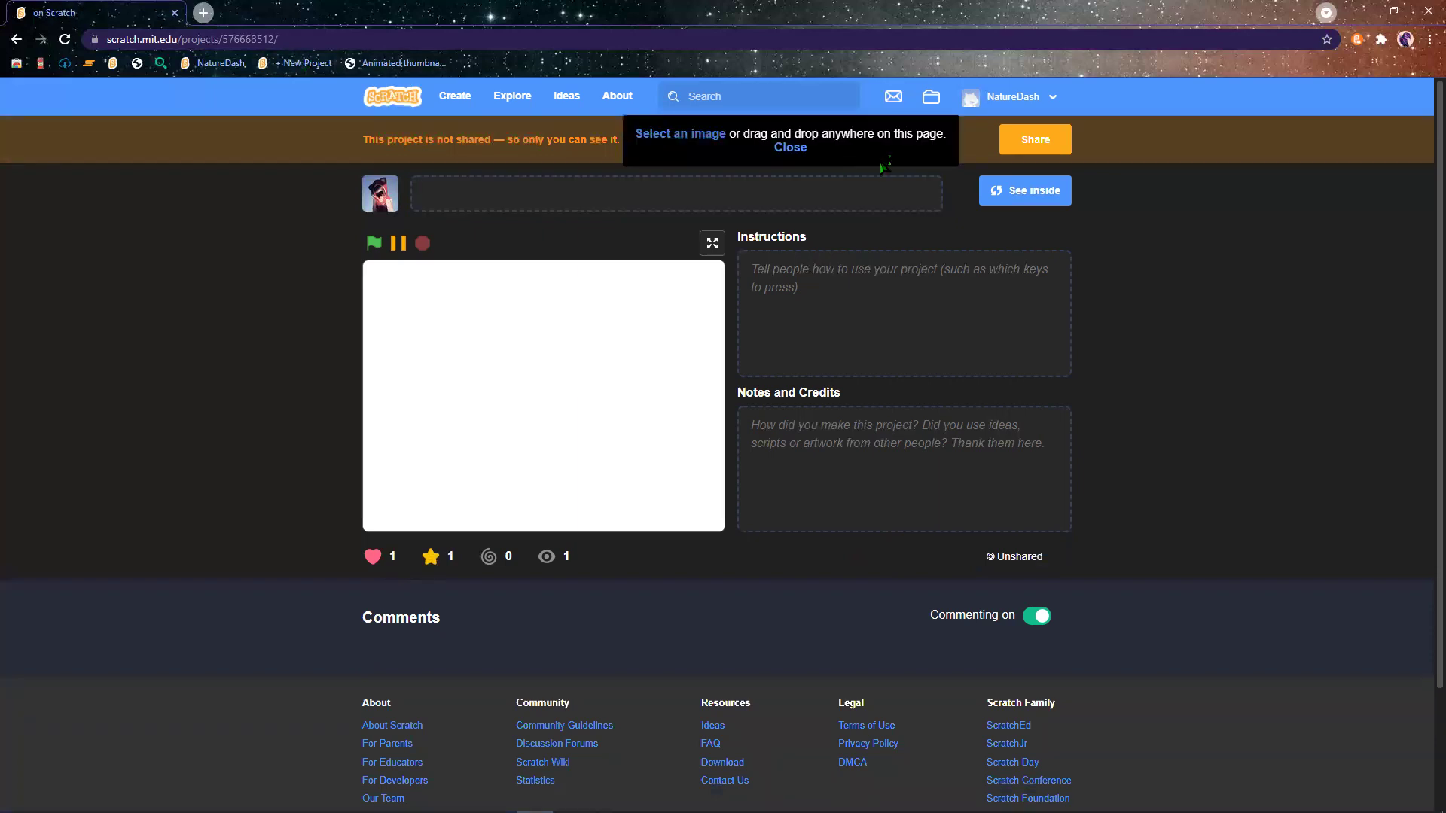
left_click(885, 158)
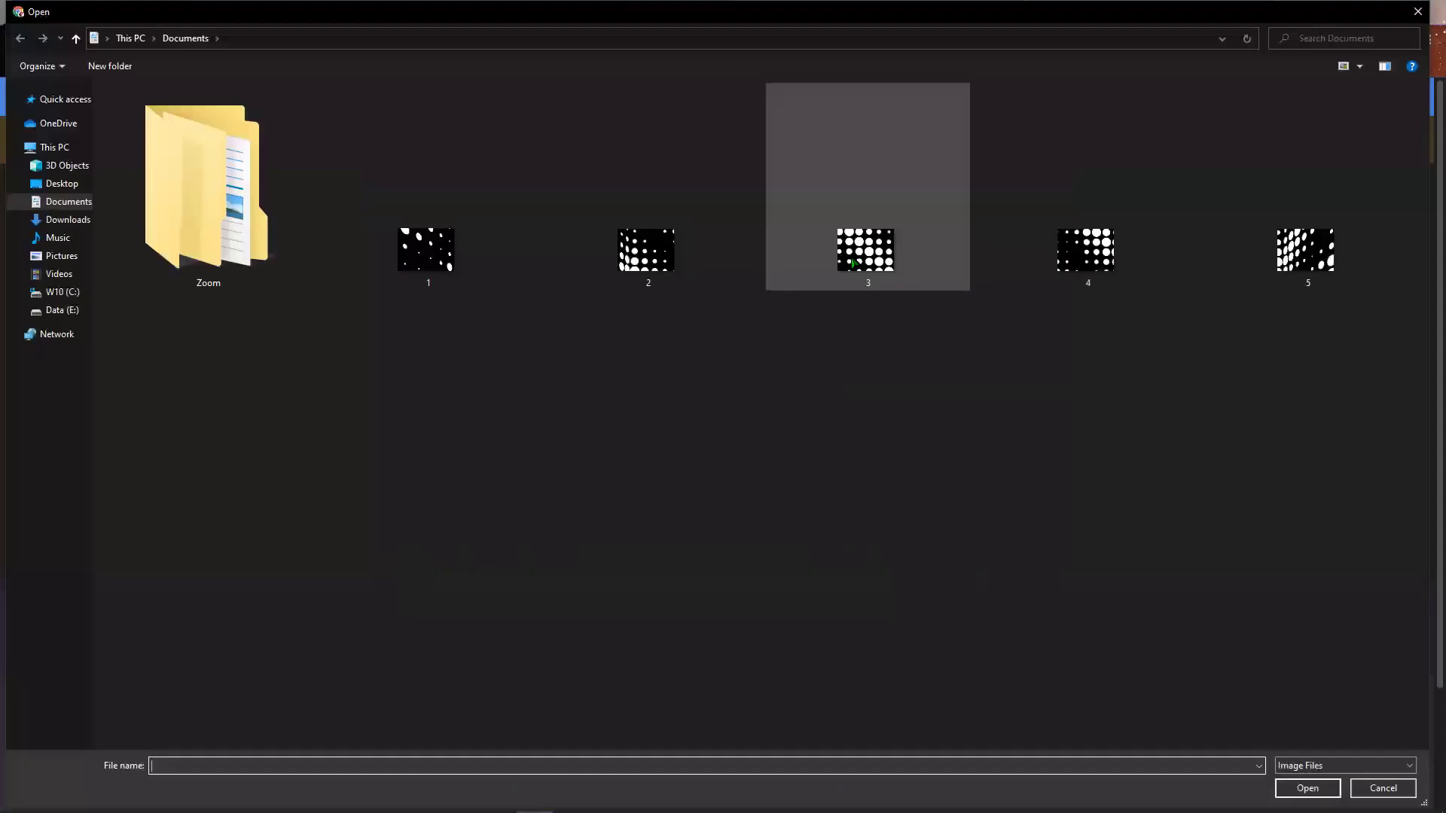
double_click(865, 184)
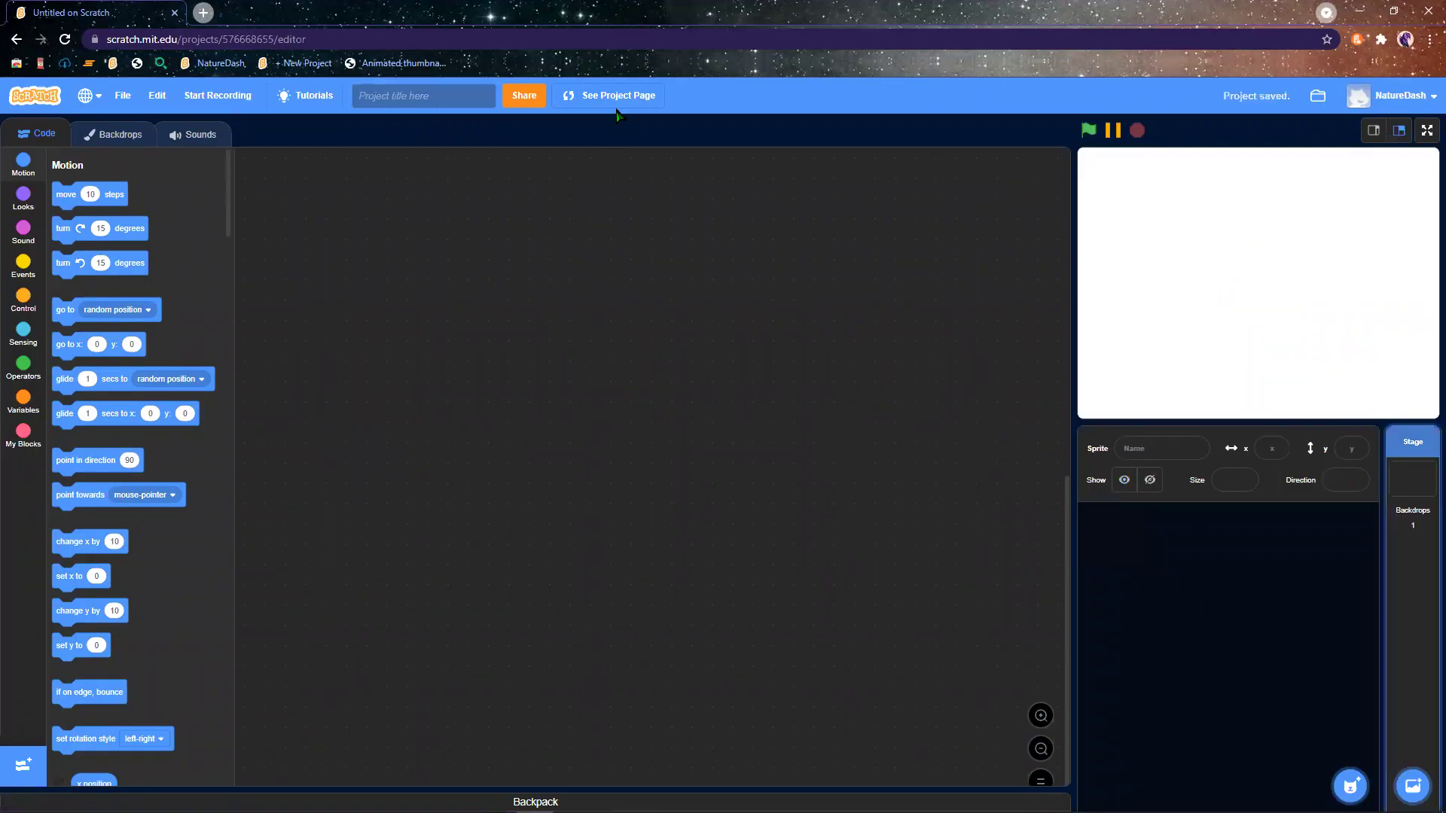
Love and favourite the next untitled project on its project page, and set image 2 from Documents as its thumbnail.
left_click(619, 103)
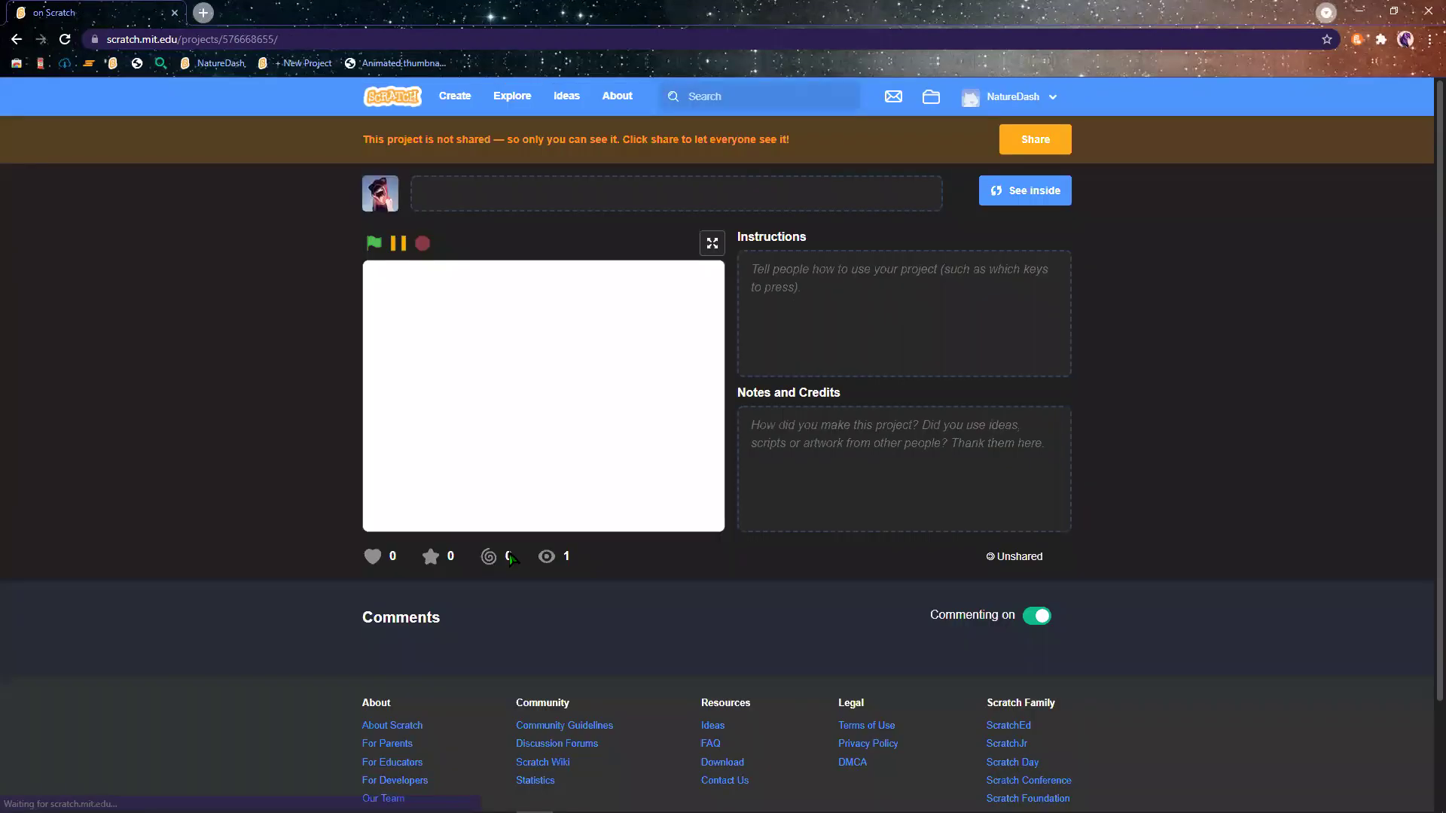
left_click(379, 563)
left_click(430, 557)
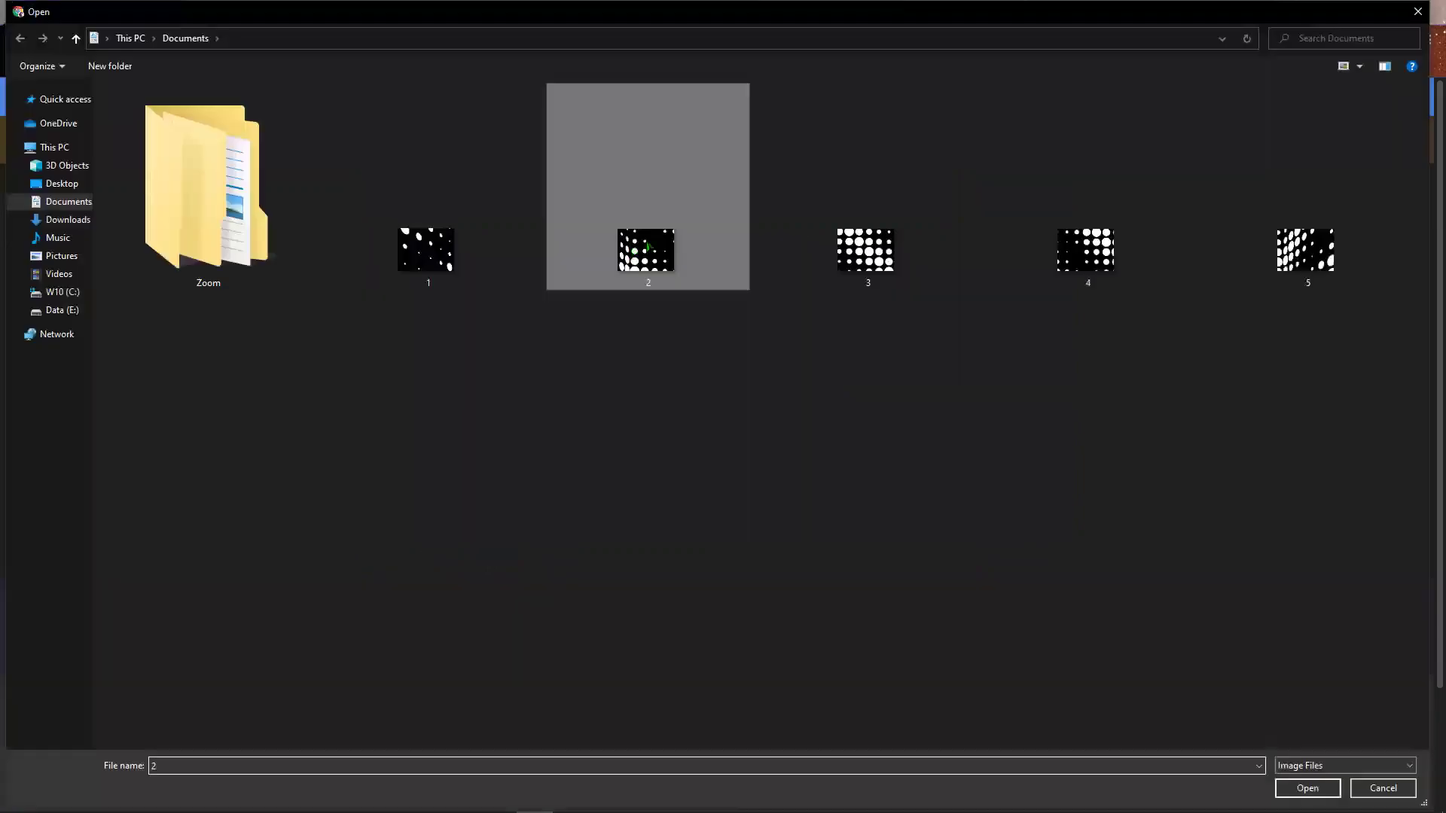
key("Return")
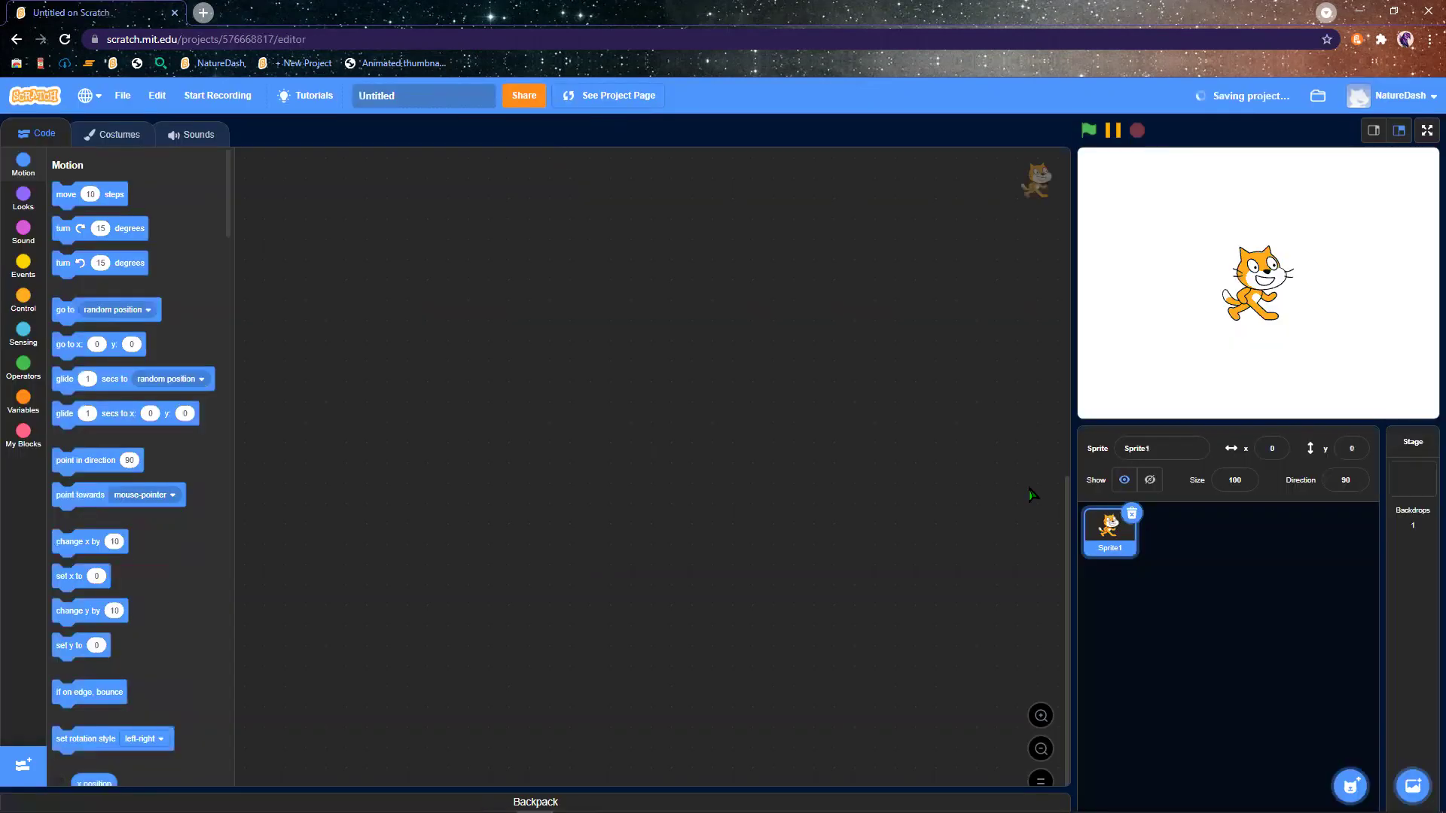
Delete the cat sprite from the new project and clear the project's title on its project page.
left_click(1130, 515)
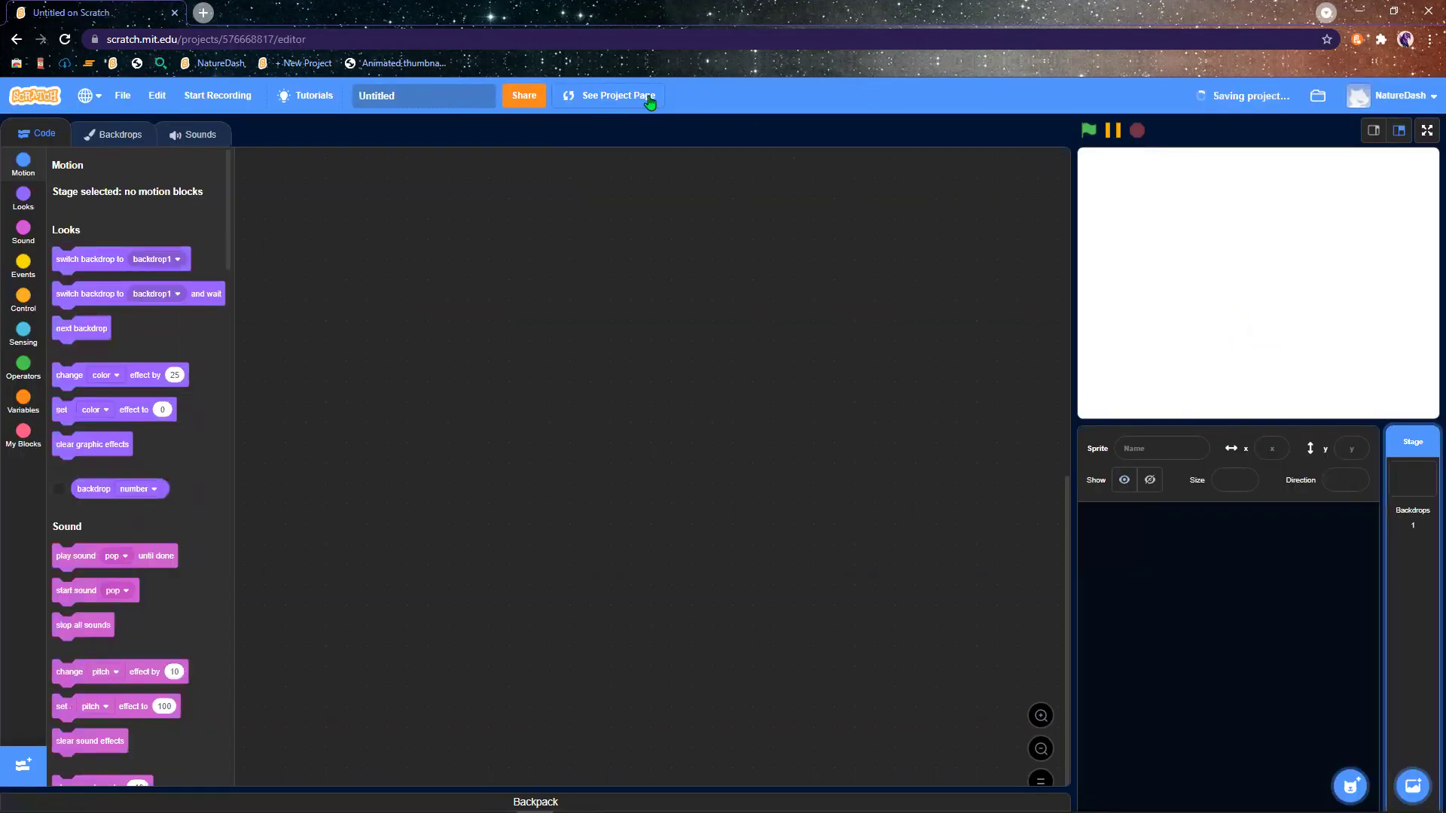
left_click(502, 111)
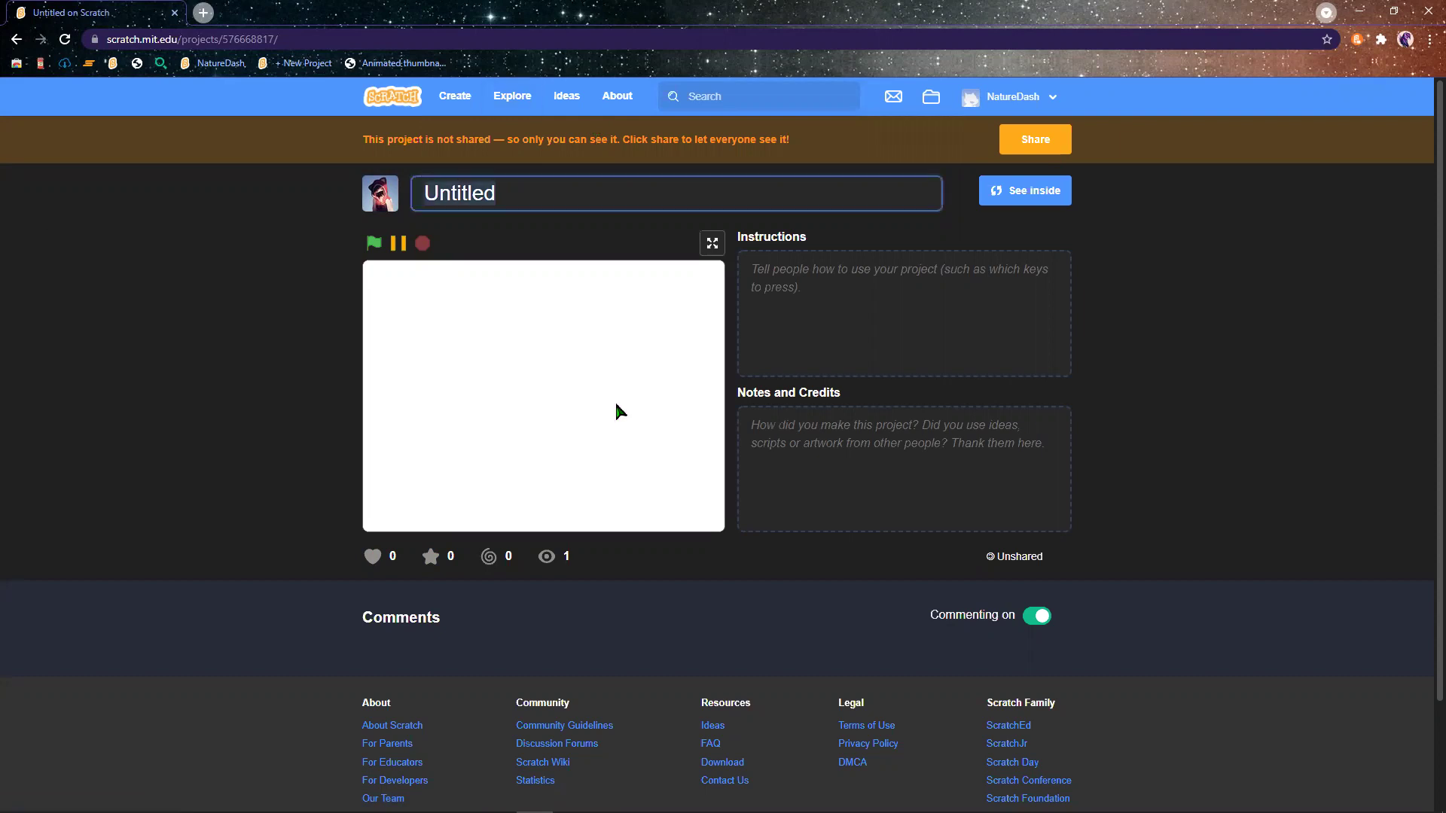
left_click(678, 193)
key("ctrl+a")
key("BackSpace")
key("Return")
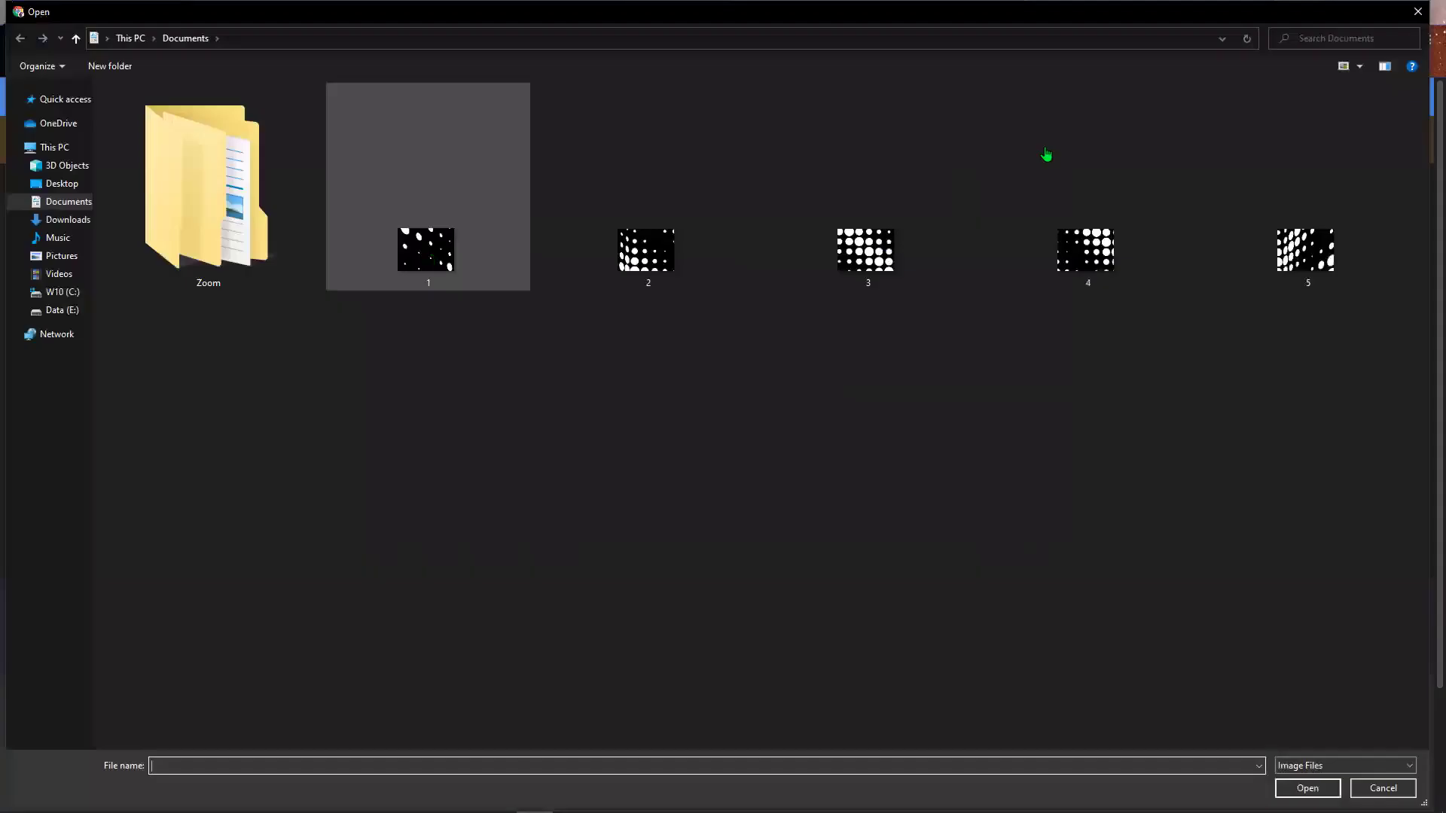
Set image 1 from Documents as the last project's animated thumbnail and share the project.
double_click(445, 256)
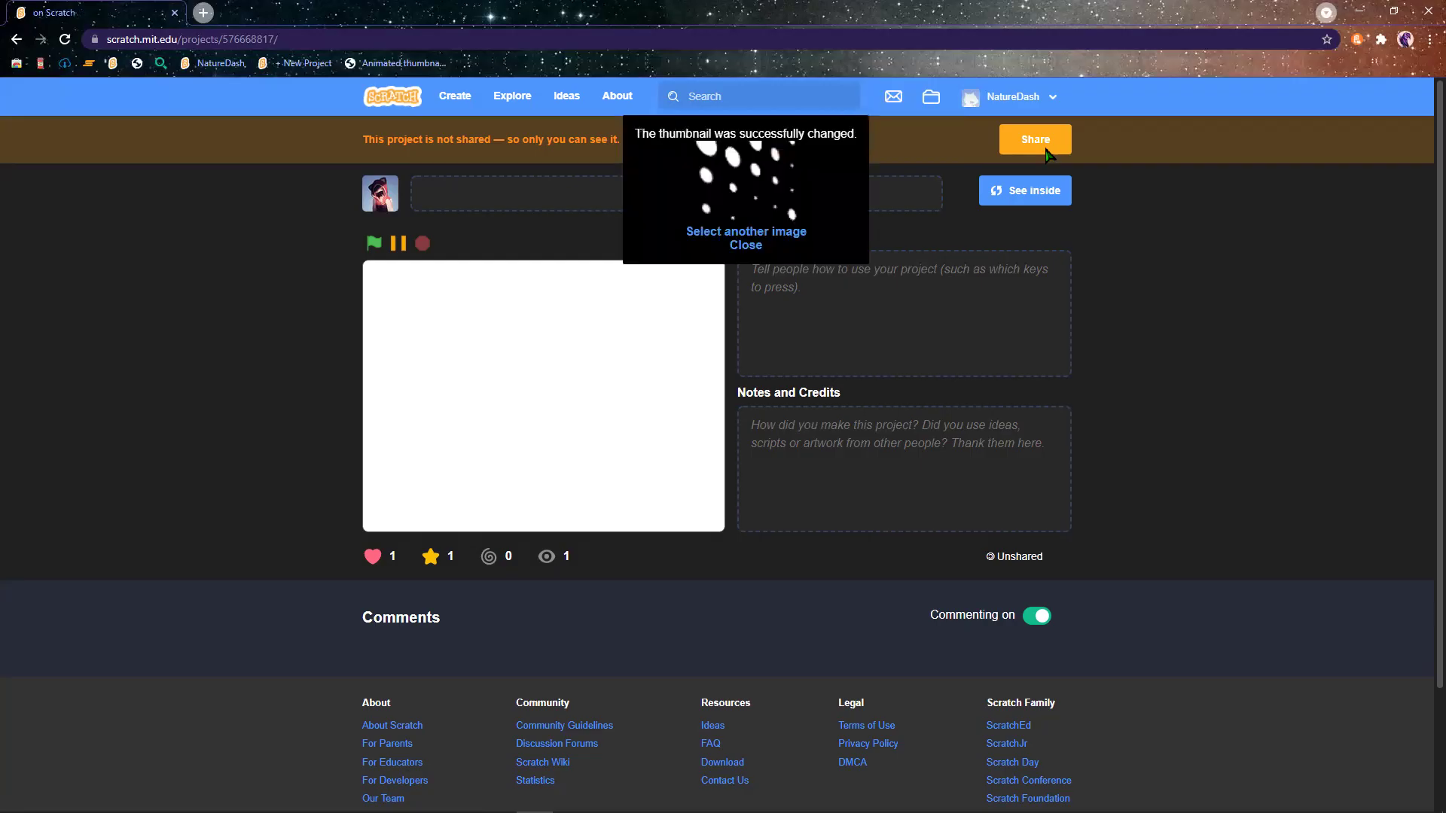
left_click(1045, 151)
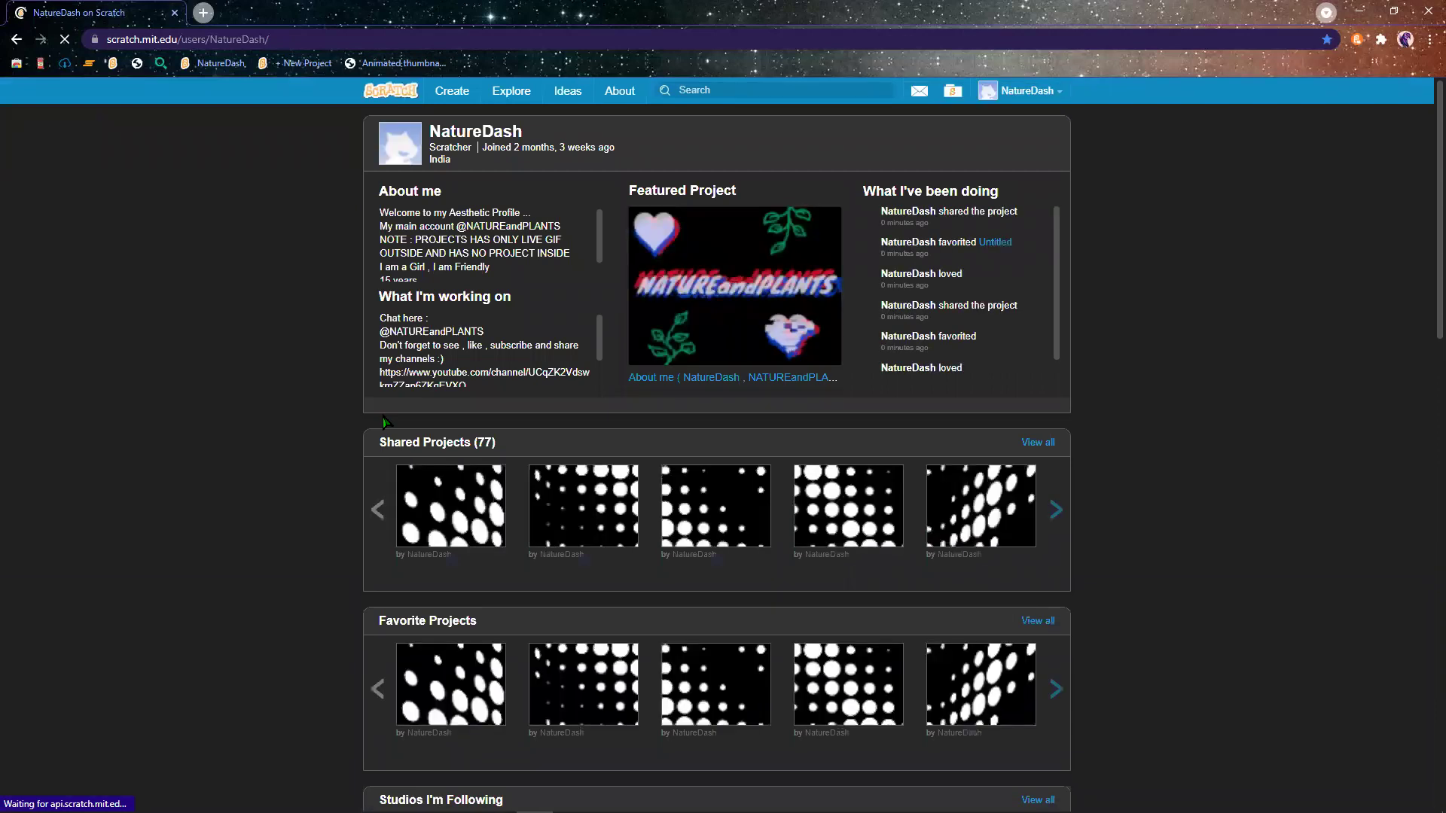
Check the shared projects row on the profile, and bookmark the New Project link from My Stuff.
scroll(384, 421, "down", 3)
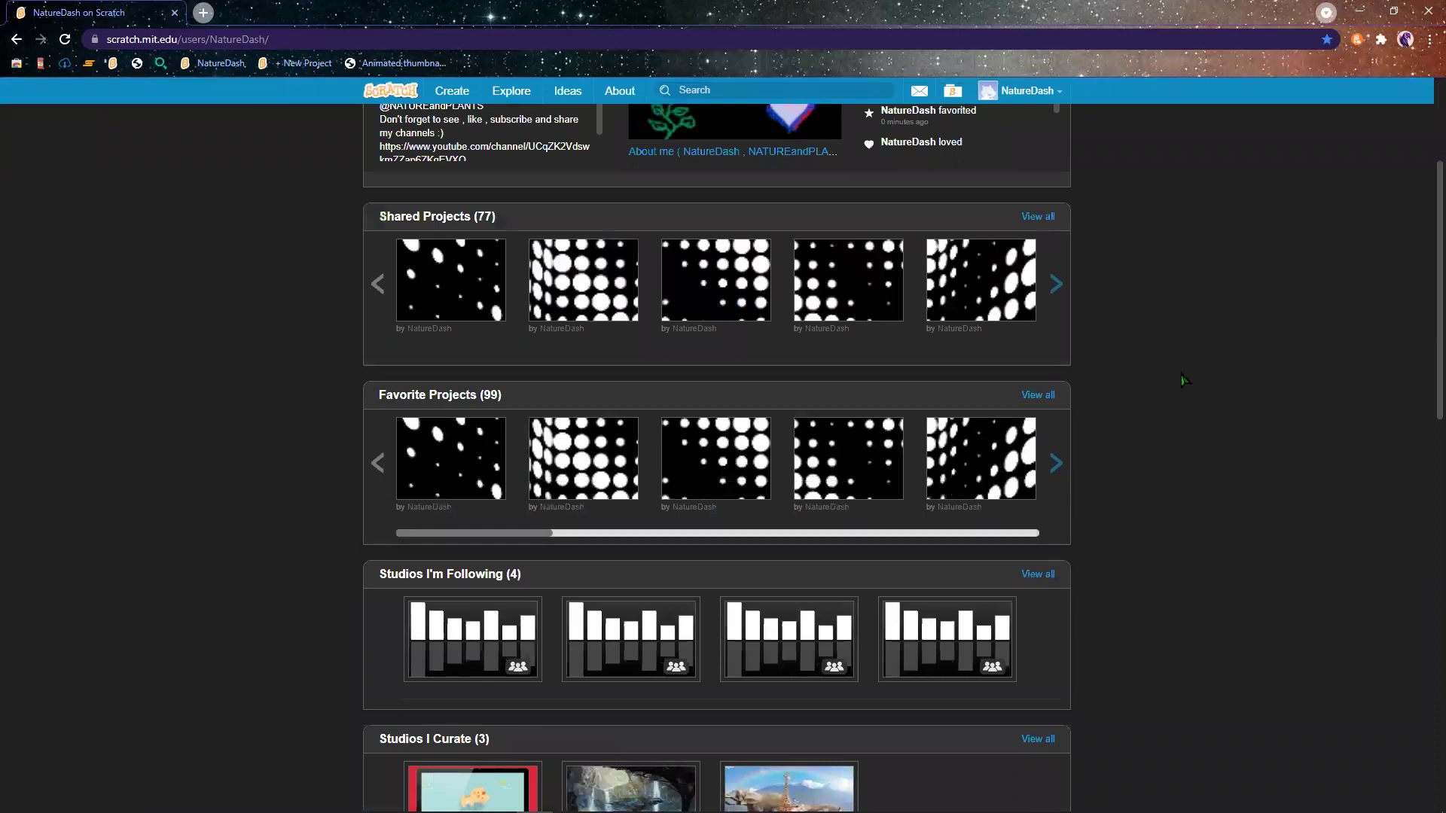
scroll(1381, 207, "up", 1)
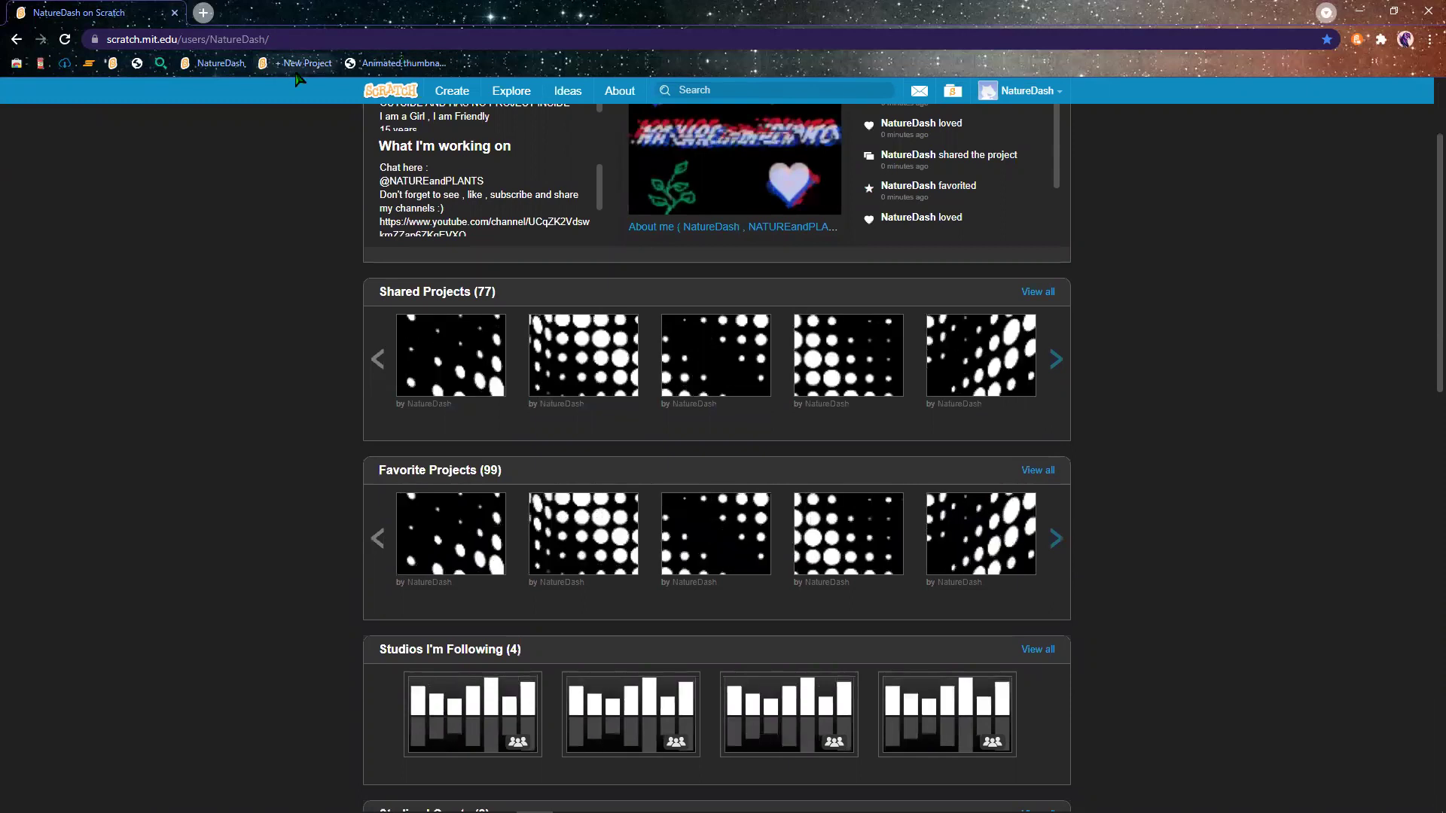
left_click(952, 91)
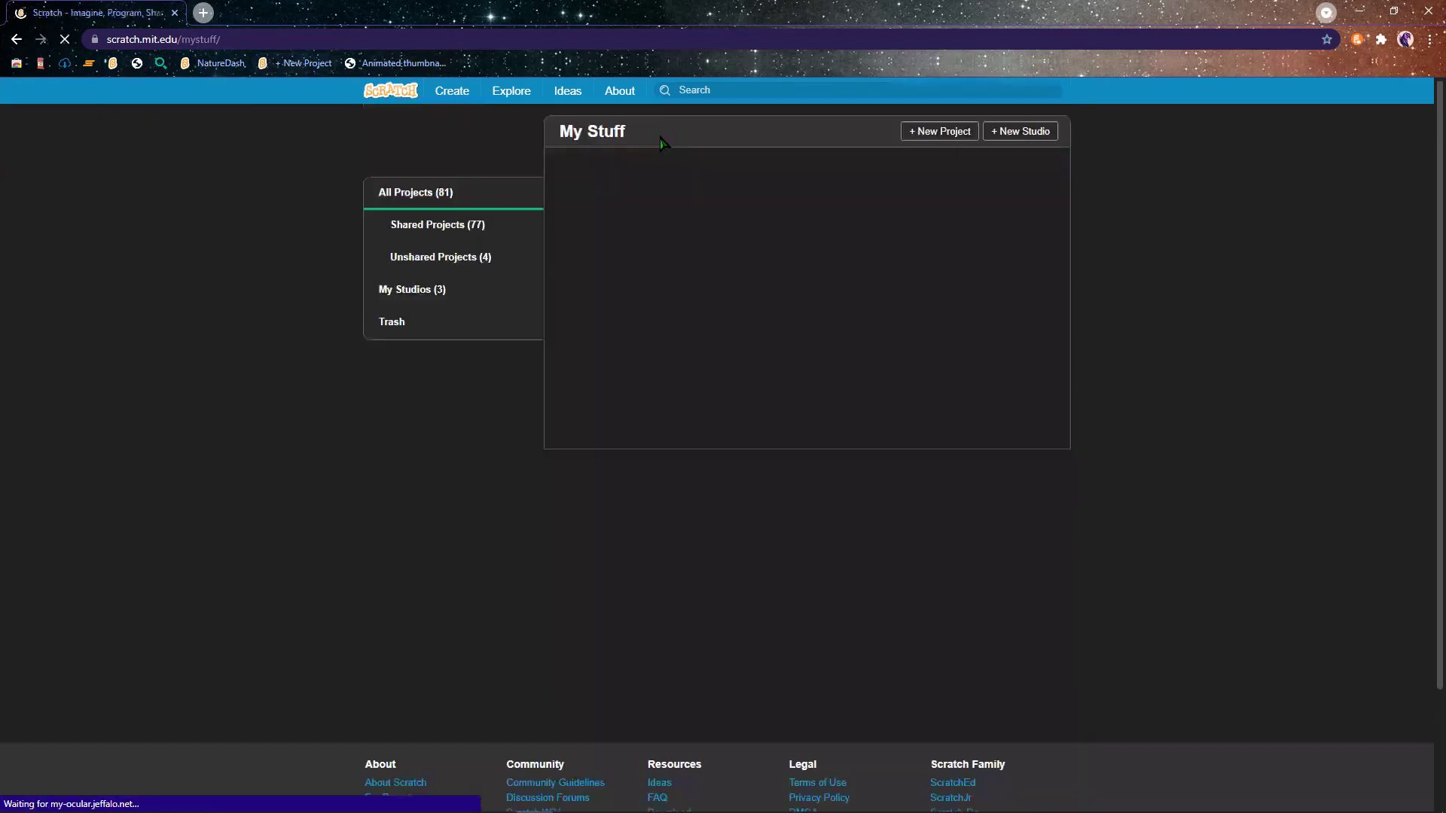
left_click_drag(909, 145, 501, 63)
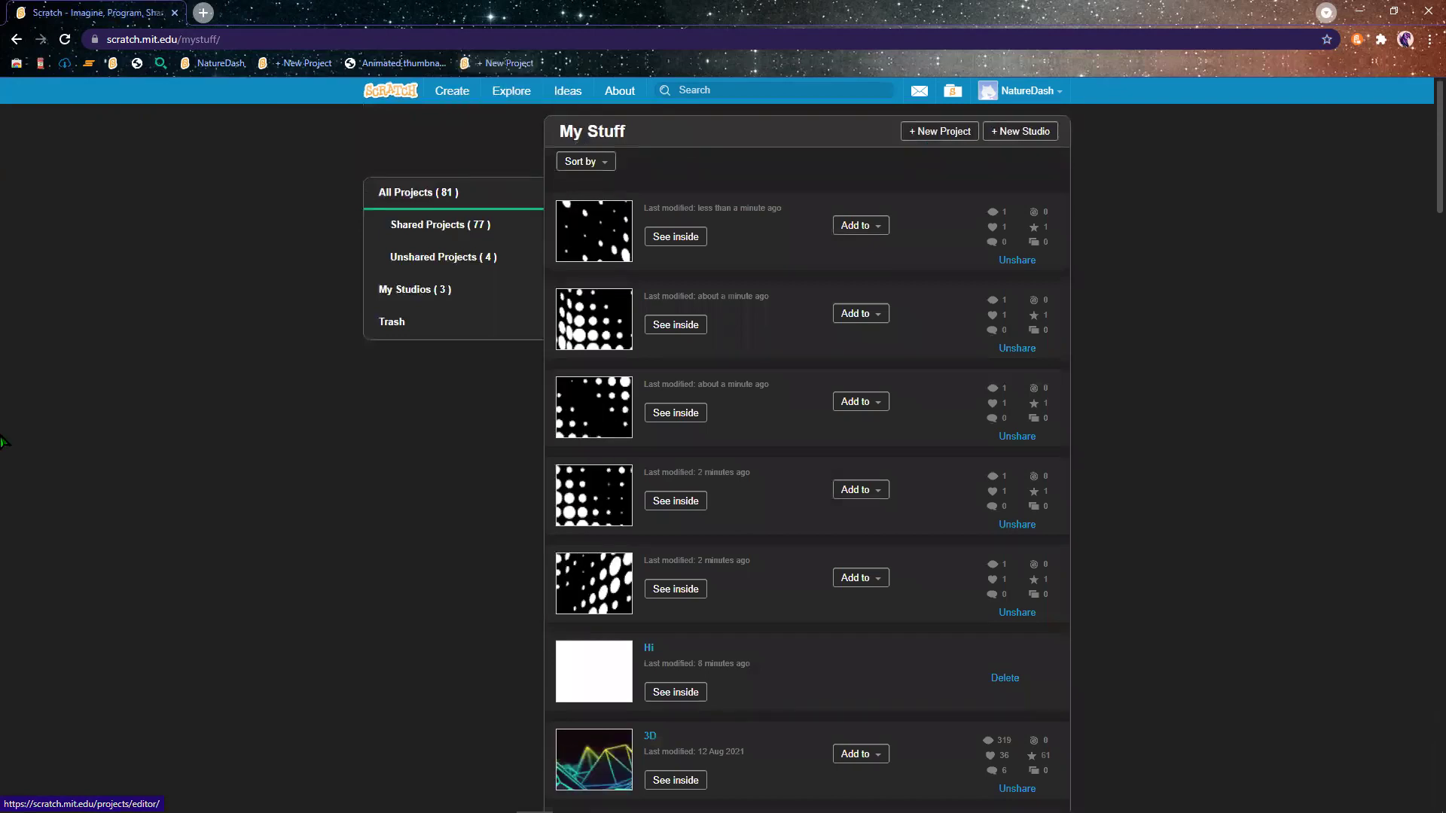